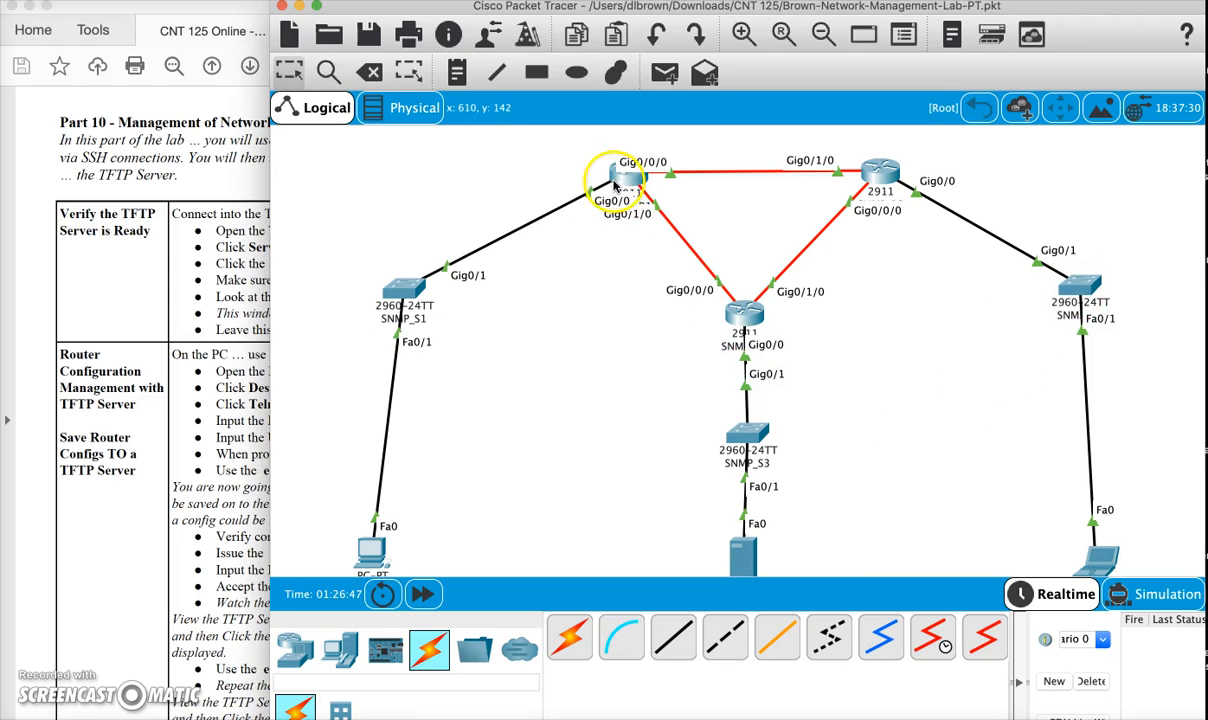
- Set the TFTP service on Server1 to On, check its file list, and close the server window
mouse_move(623, 183)
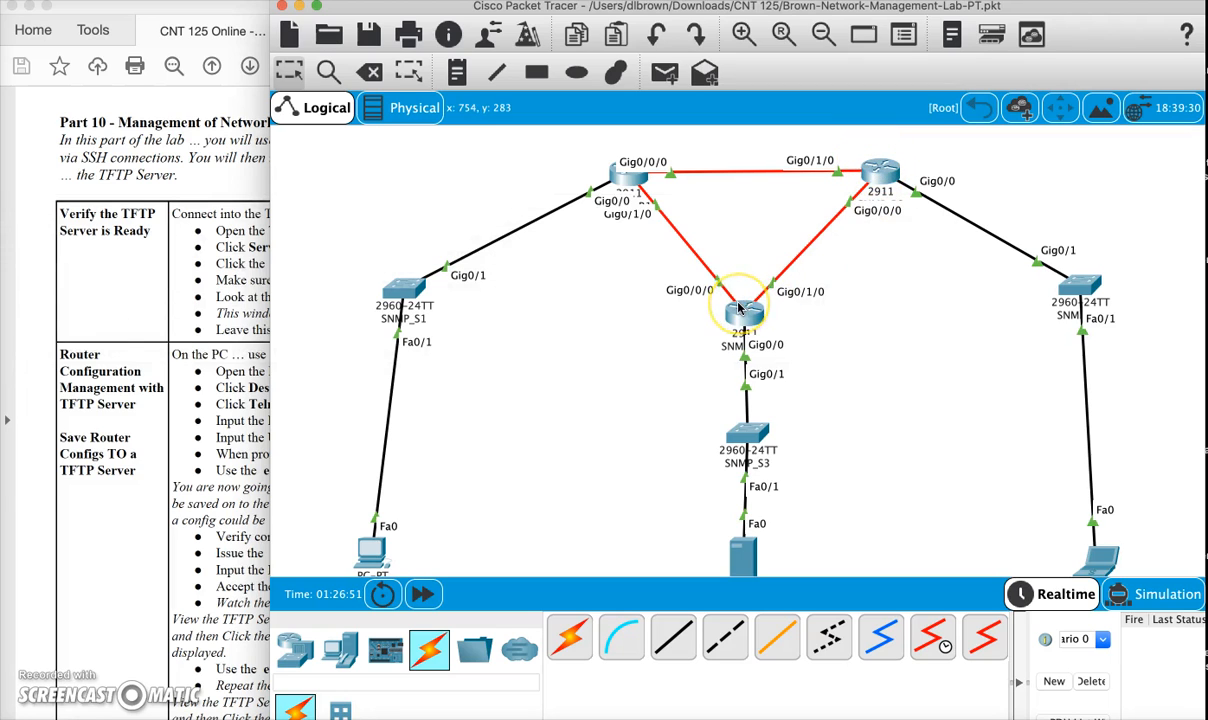
mouse_move(740, 308)
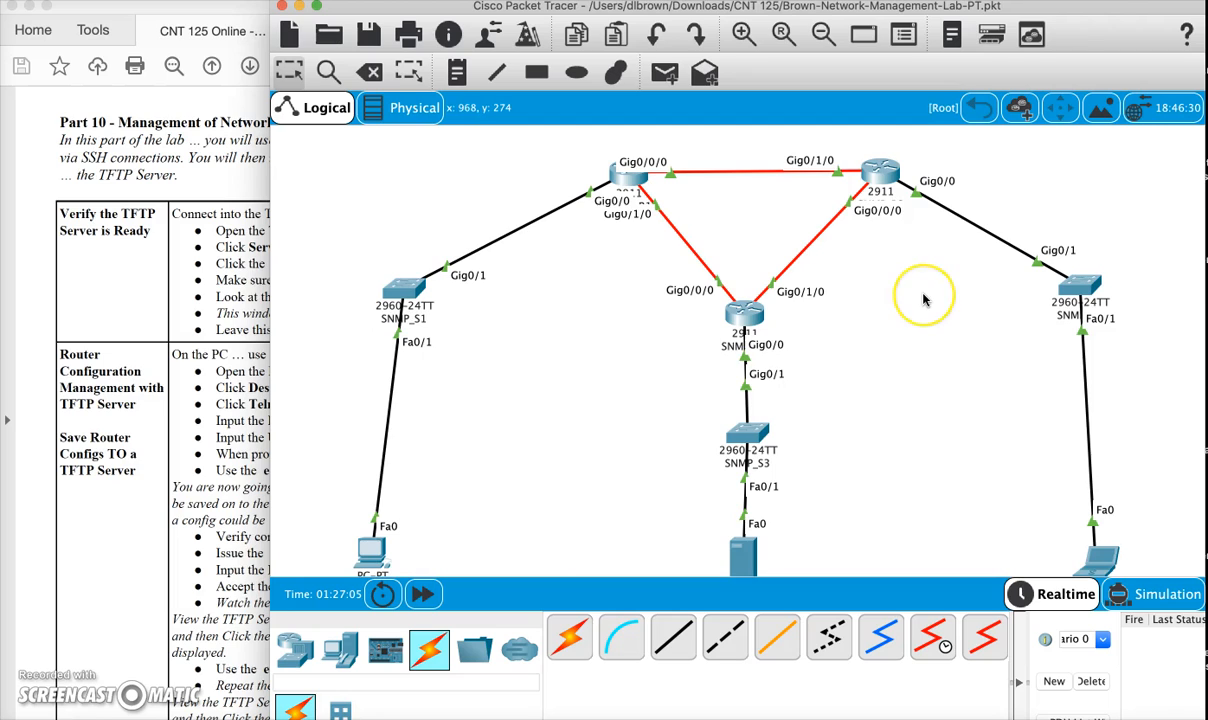
scroll(927, 295, down, 2)
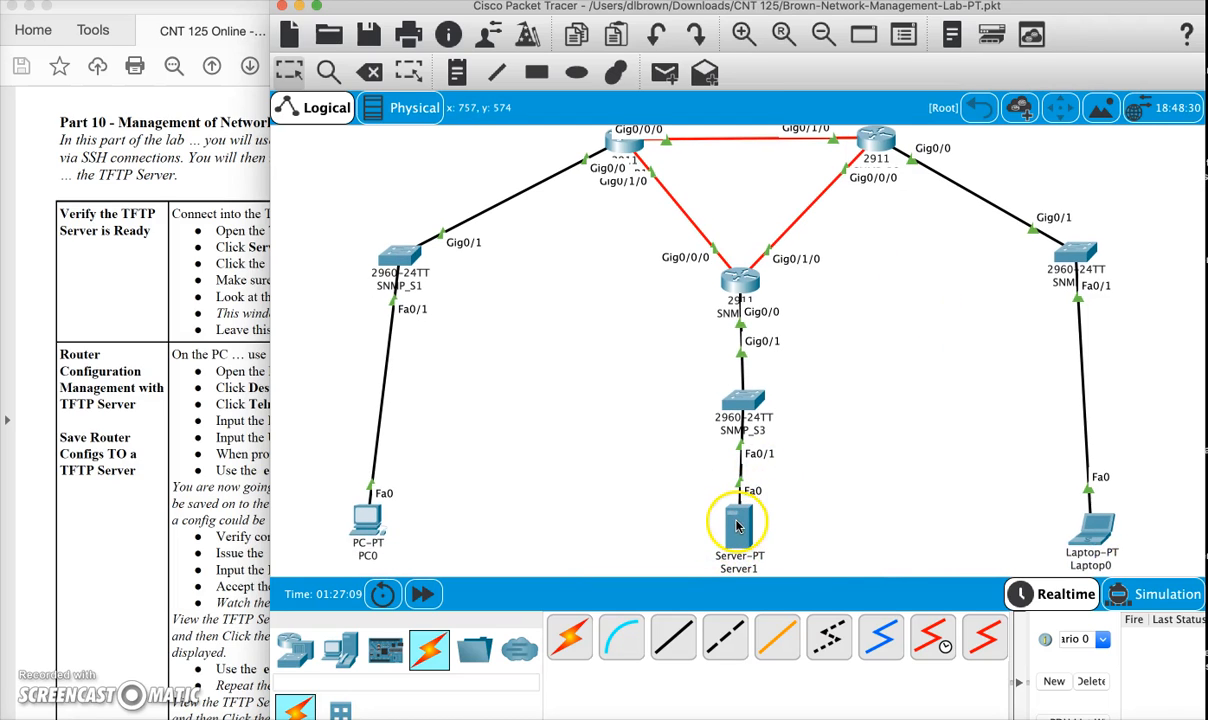
mouse_move(737, 528)
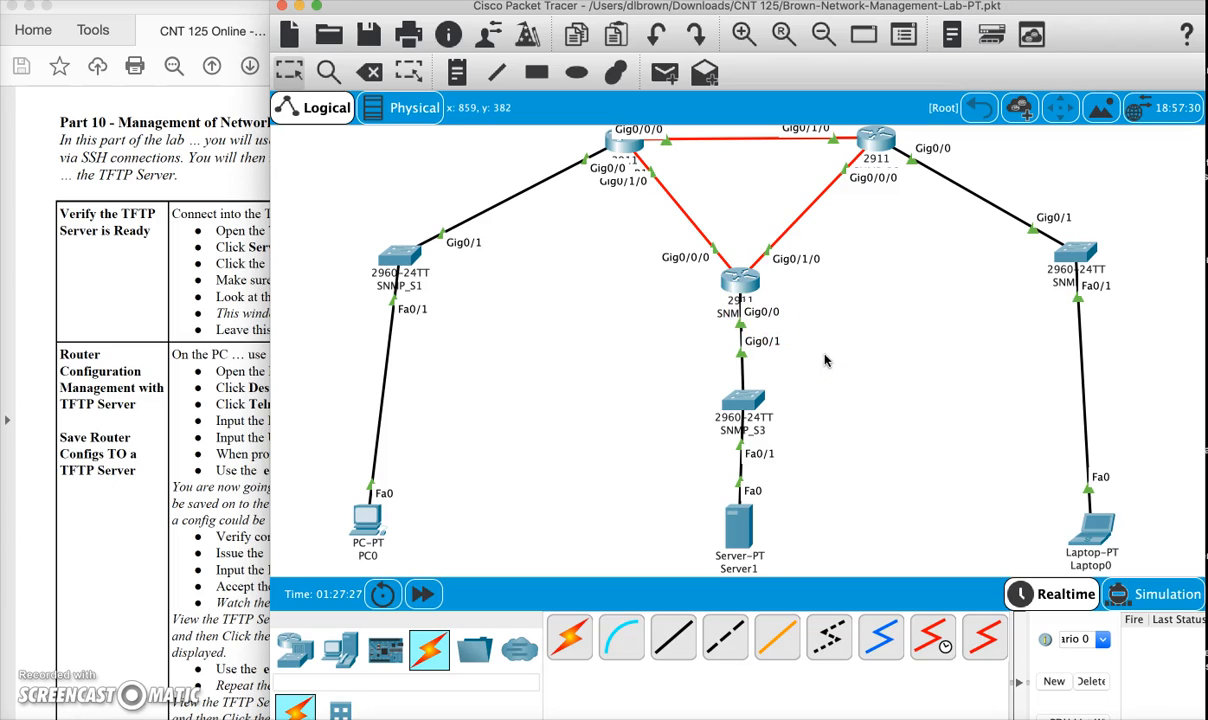
click(742, 515)
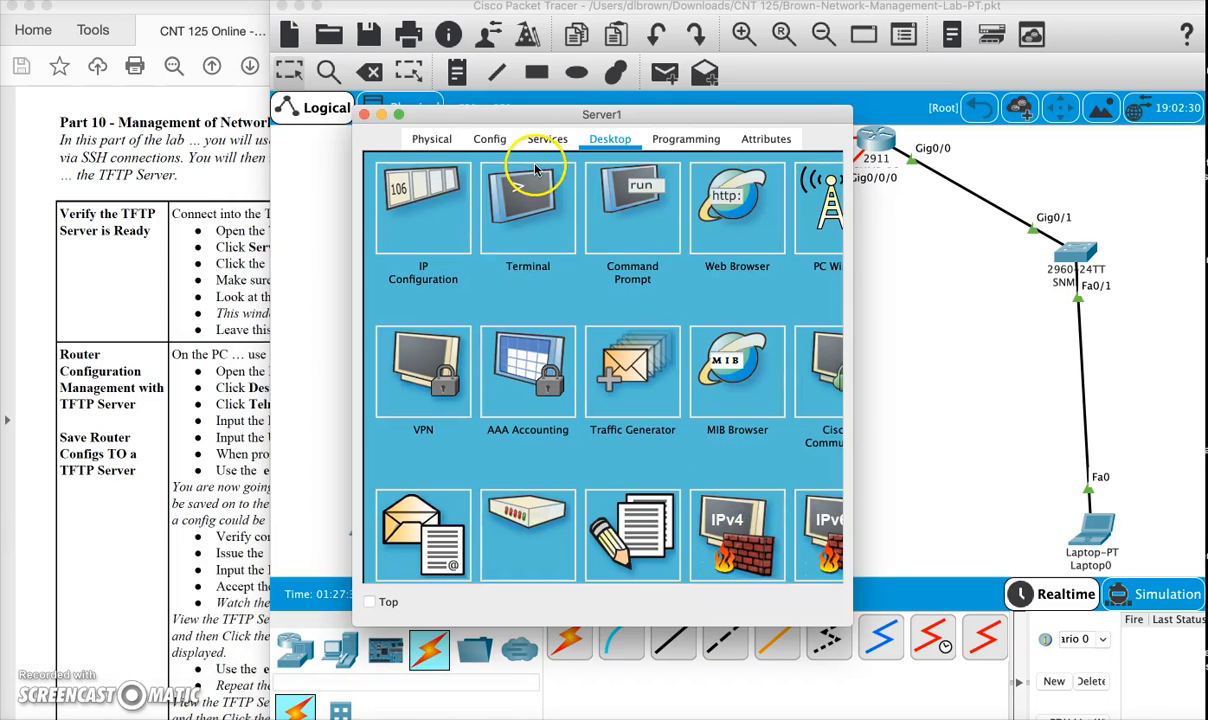
click(430, 139)
click(492, 140)
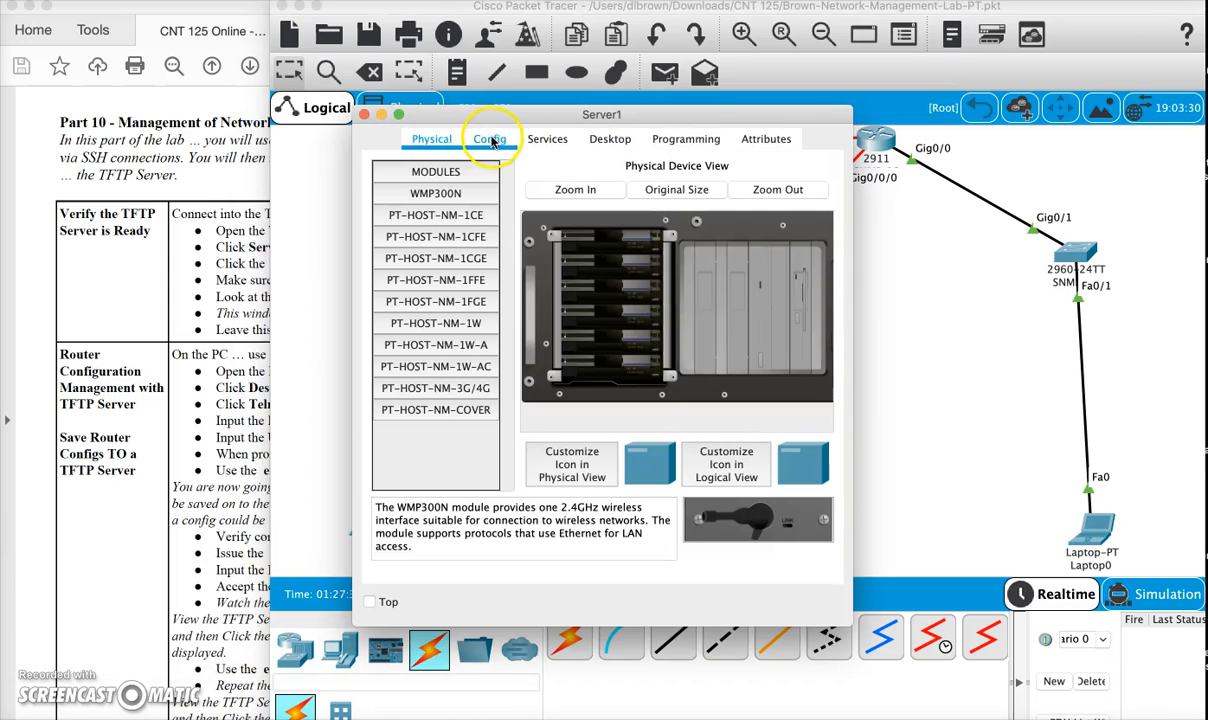
click(547, 140)
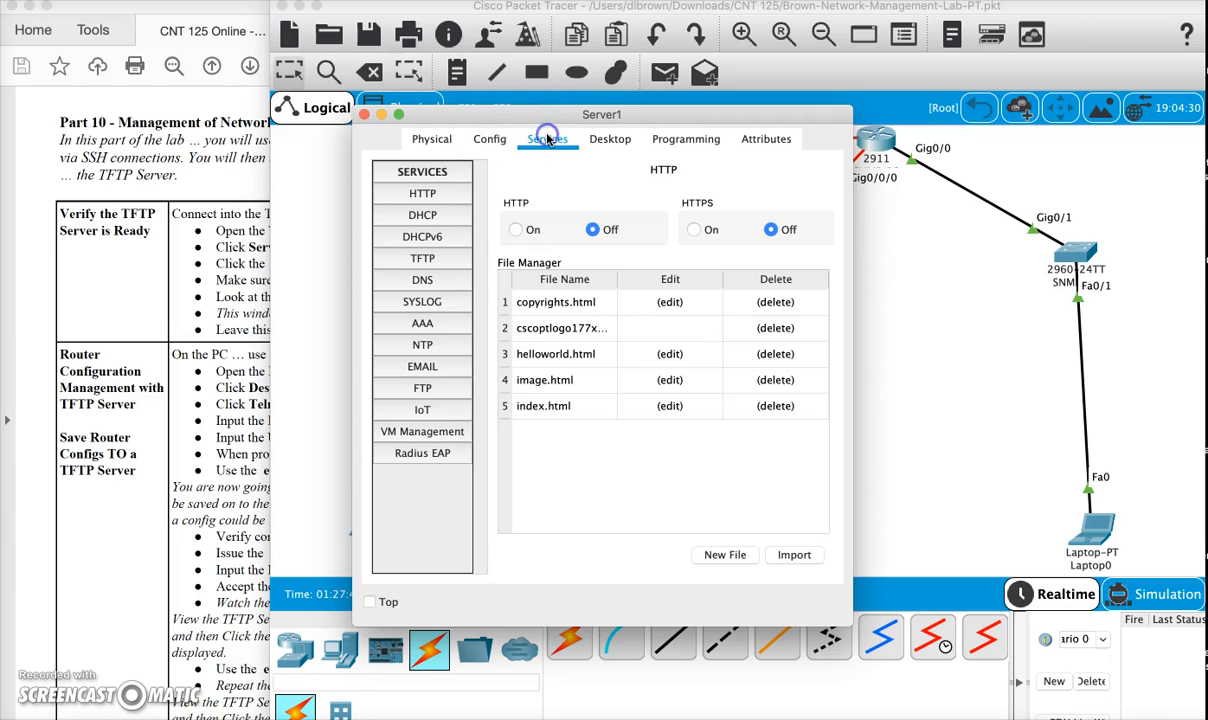
click(427, 196)
click(422, 259)
click(652, 204)
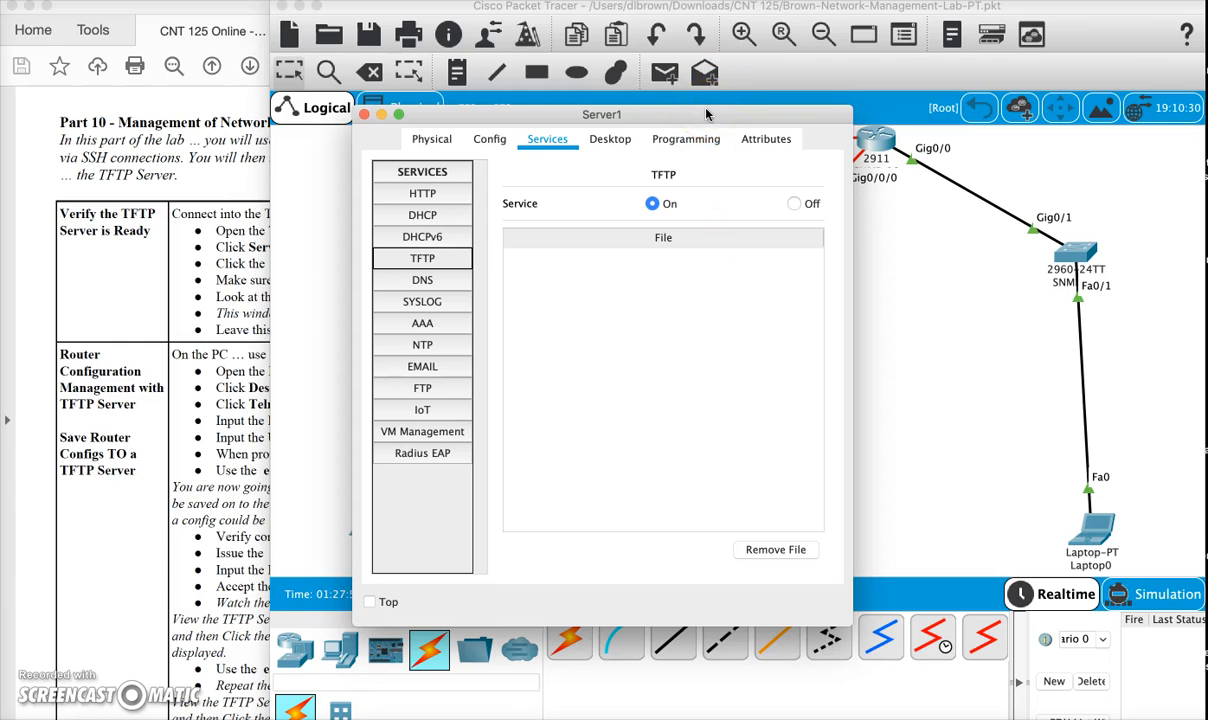
drag(706, 114, 422, 131)
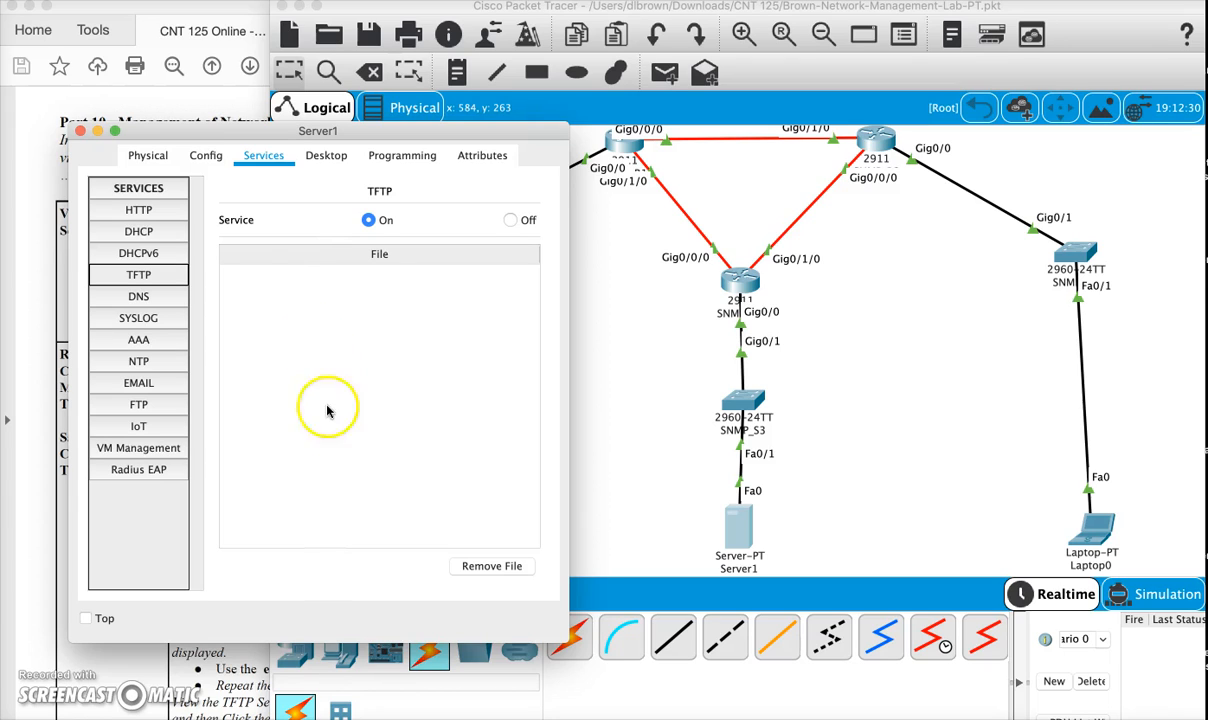
click(81, 134)
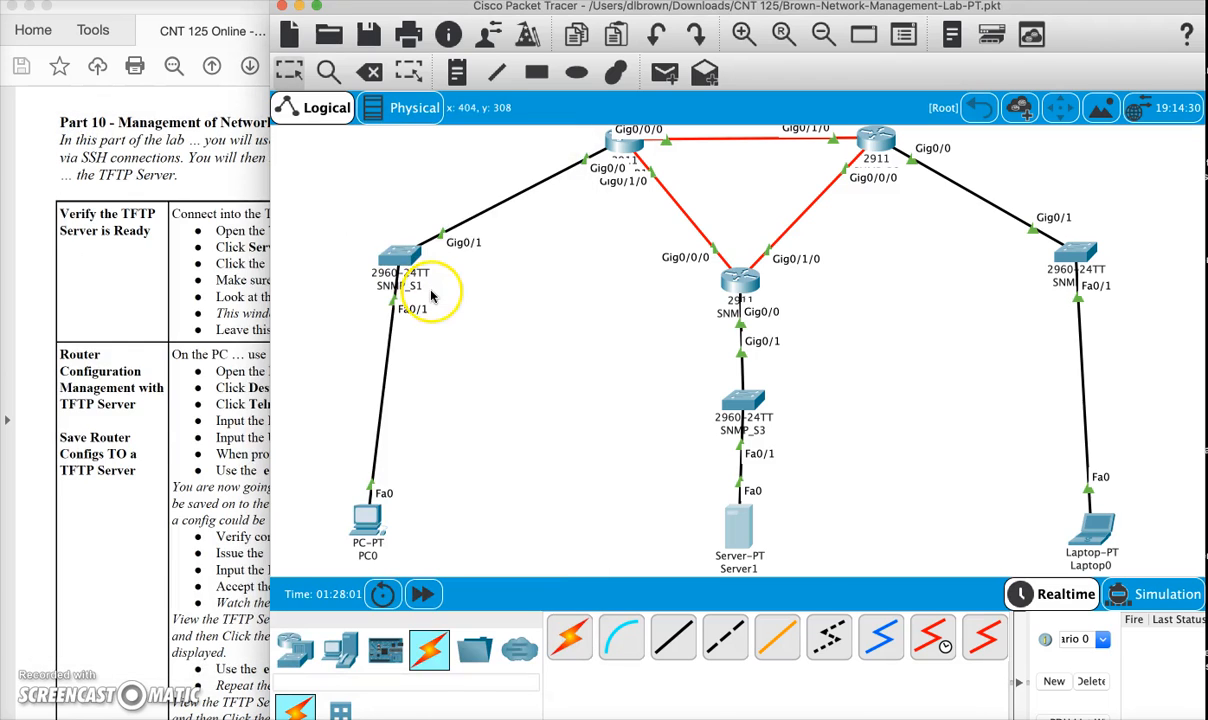
- Consult the router backup instructions in the lab PDF and open the Telnet/SSH Client on PC0
click(193, 456)
scroll(230, 440, down, 3)
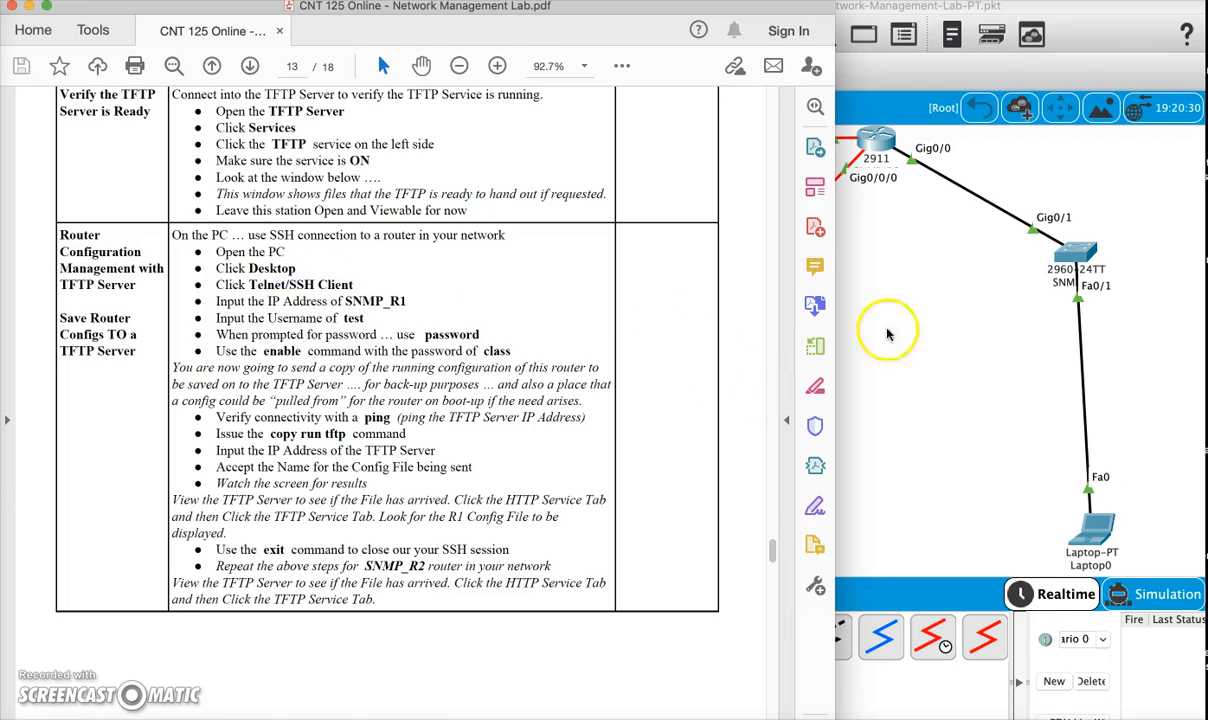
click(930, 338)
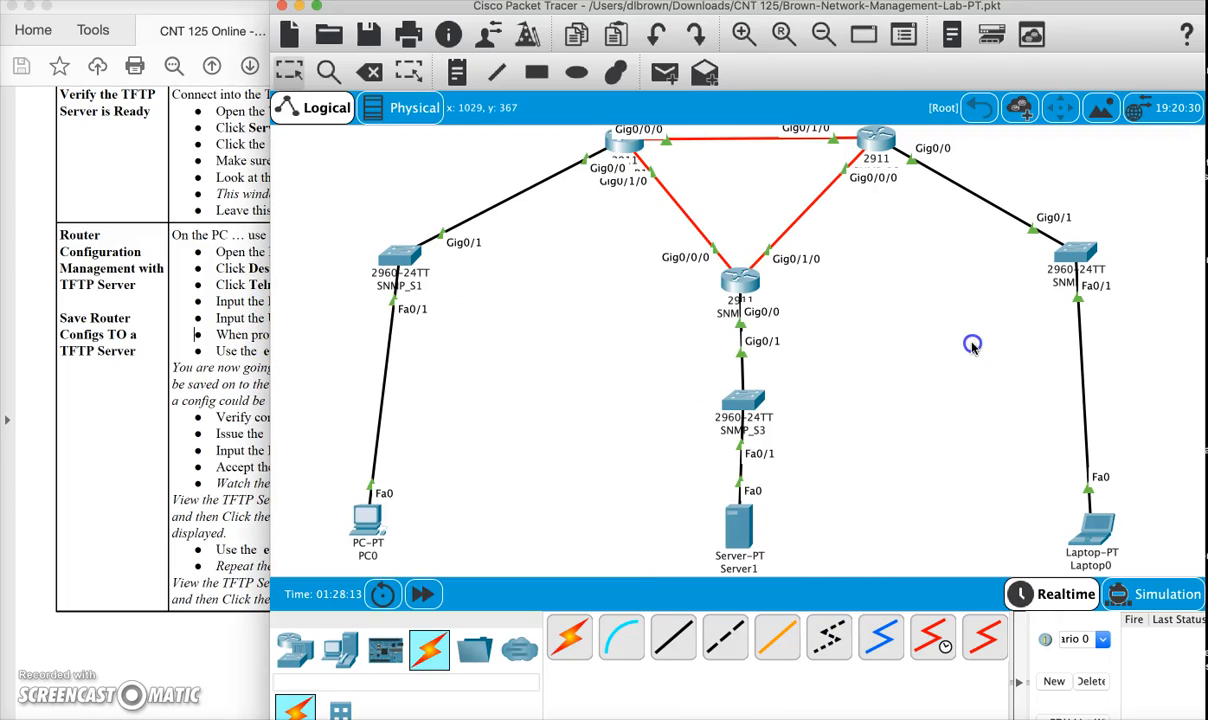
click(366, 528)
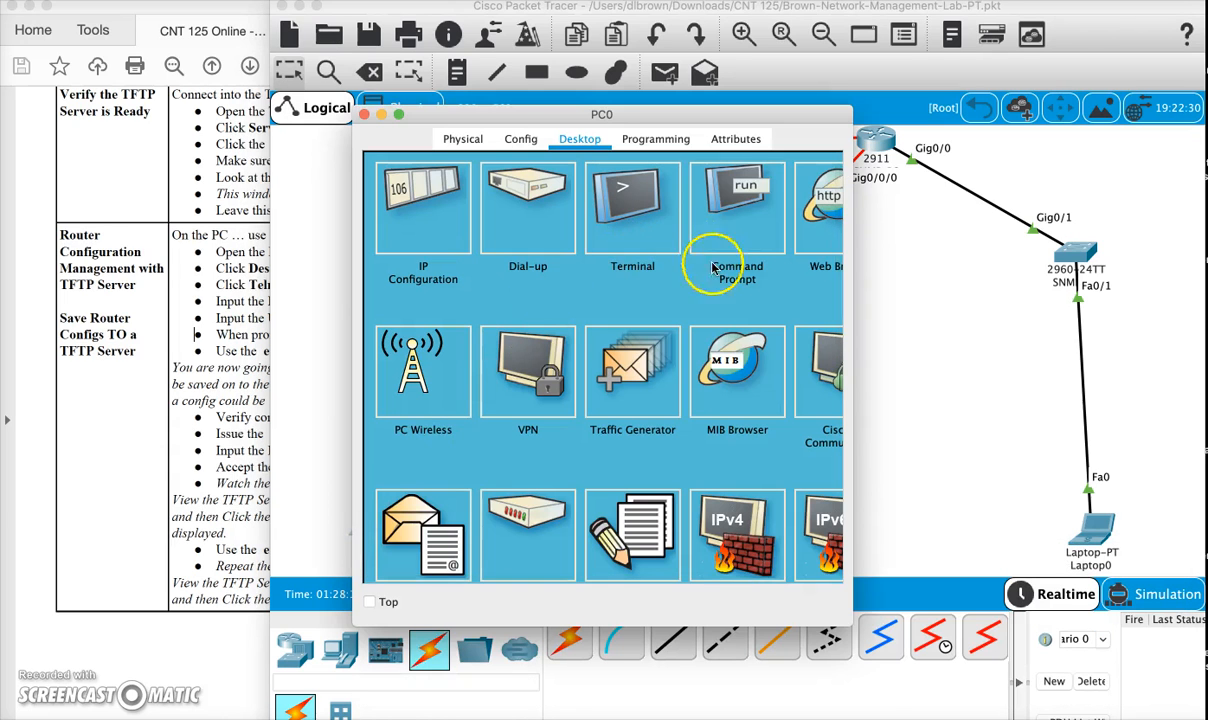
scroll(740, 300, down, 5)
click(682, 345)
- Connect over SSH to 192.168.128.1 with the username test and enter the login password
click(580, 251)
text(192.168.)
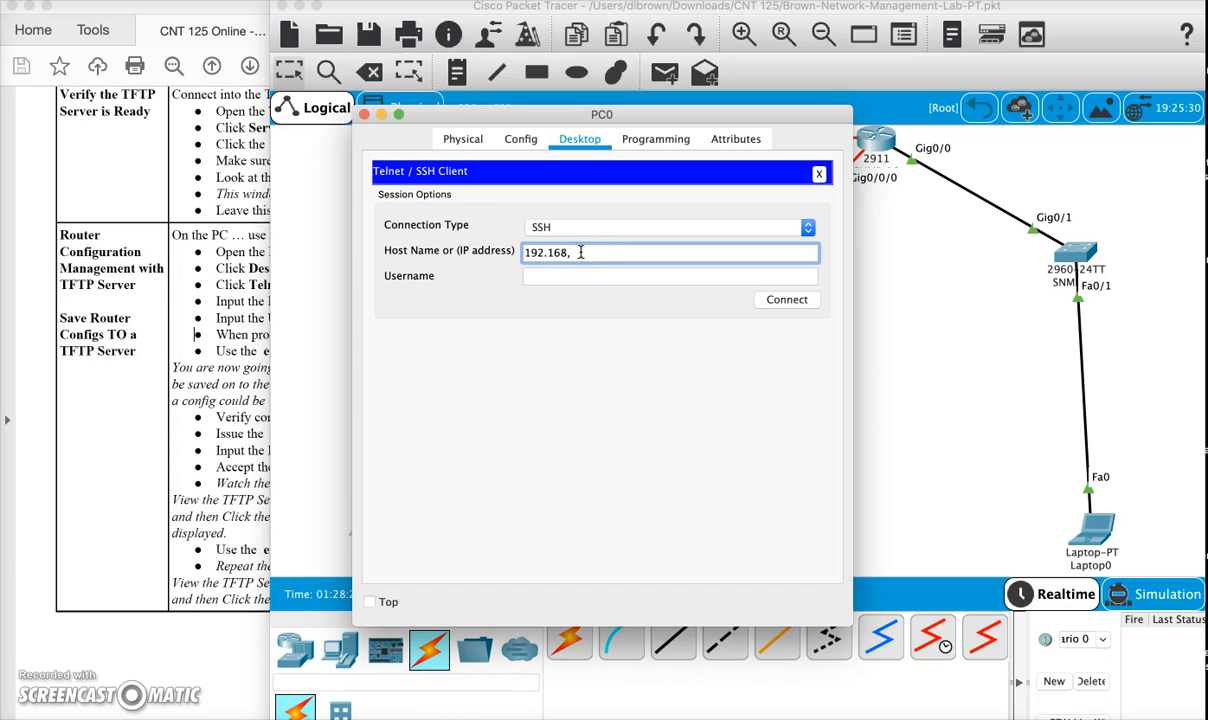
text(128.1)
click(582, 277)
text(test)
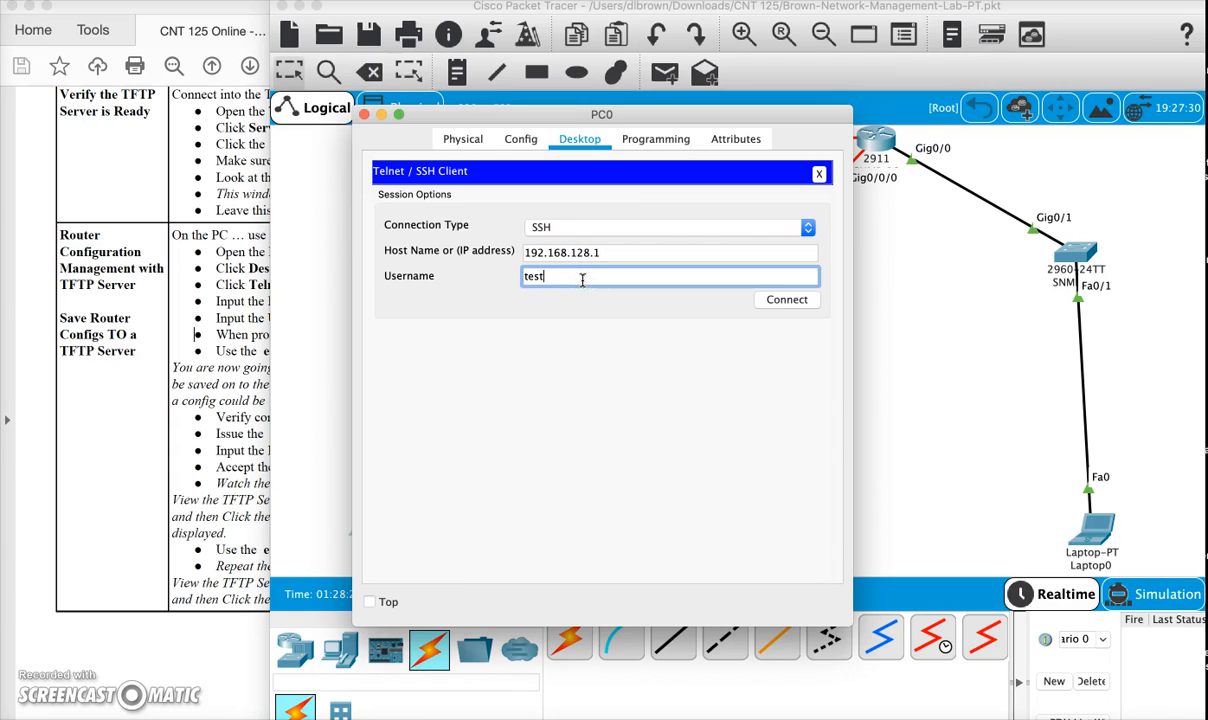
click(784, 299)
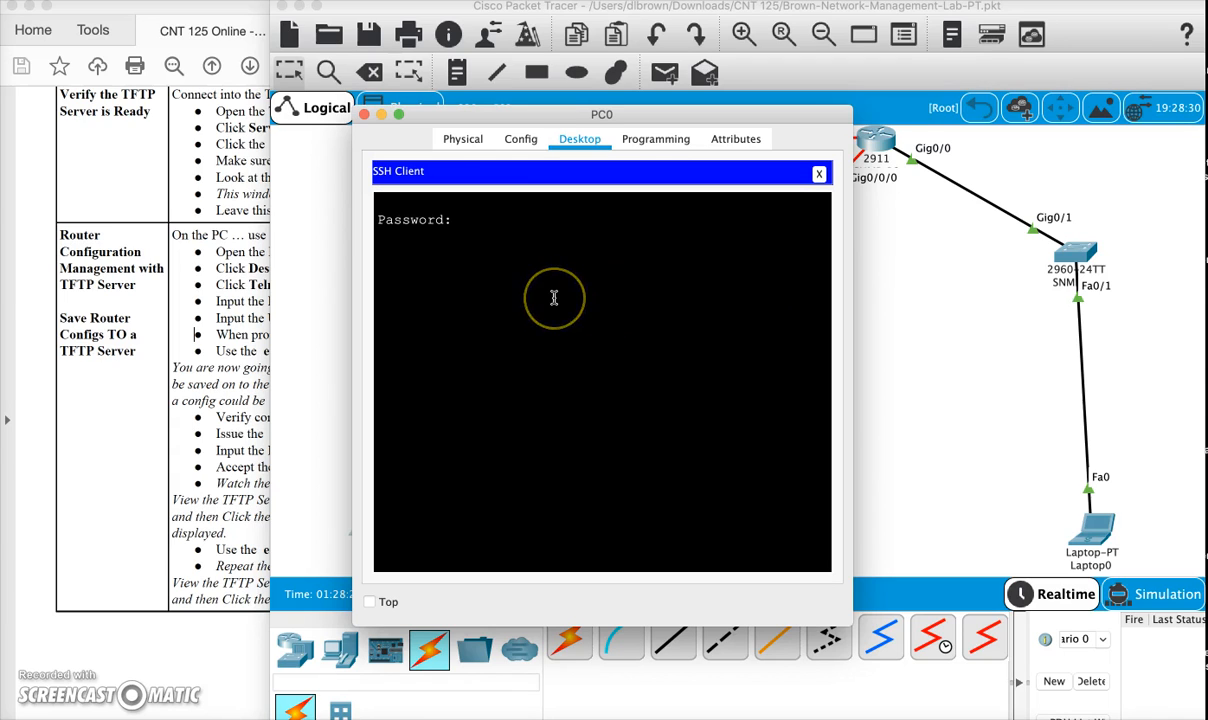
key(Return)
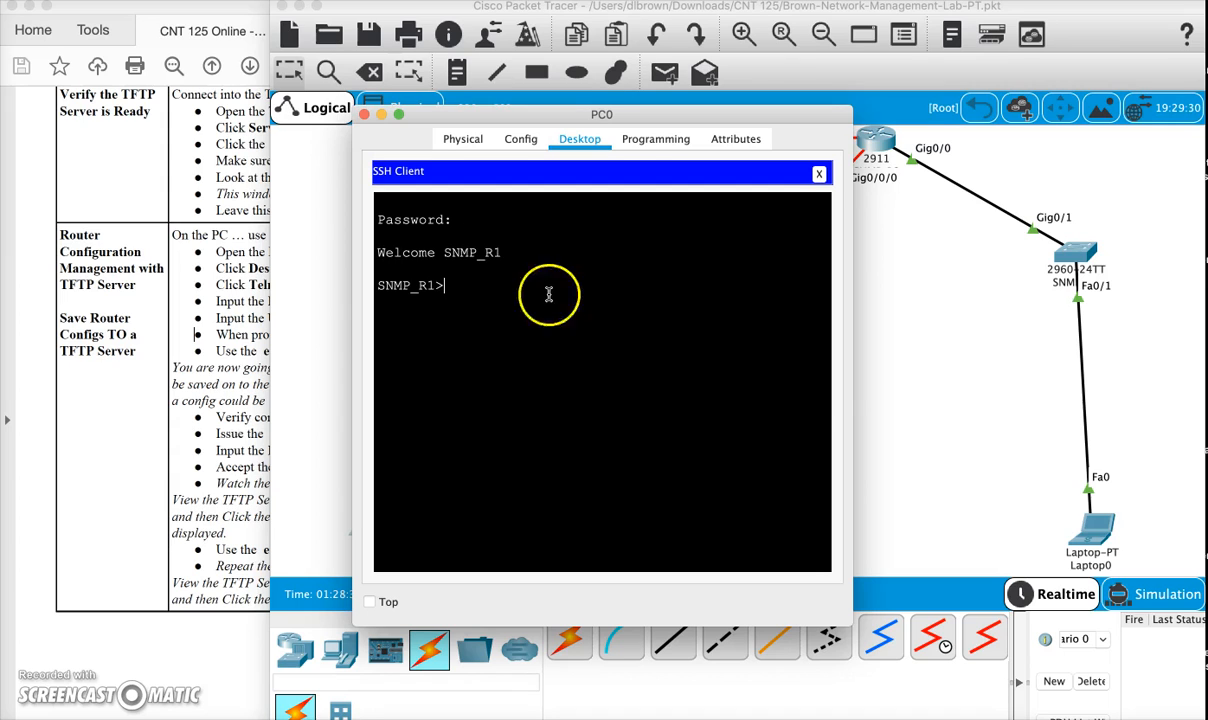
- Enter privileged mode on SNMP_R1 with the ena command and the enable password
text(ena)
key(Return)
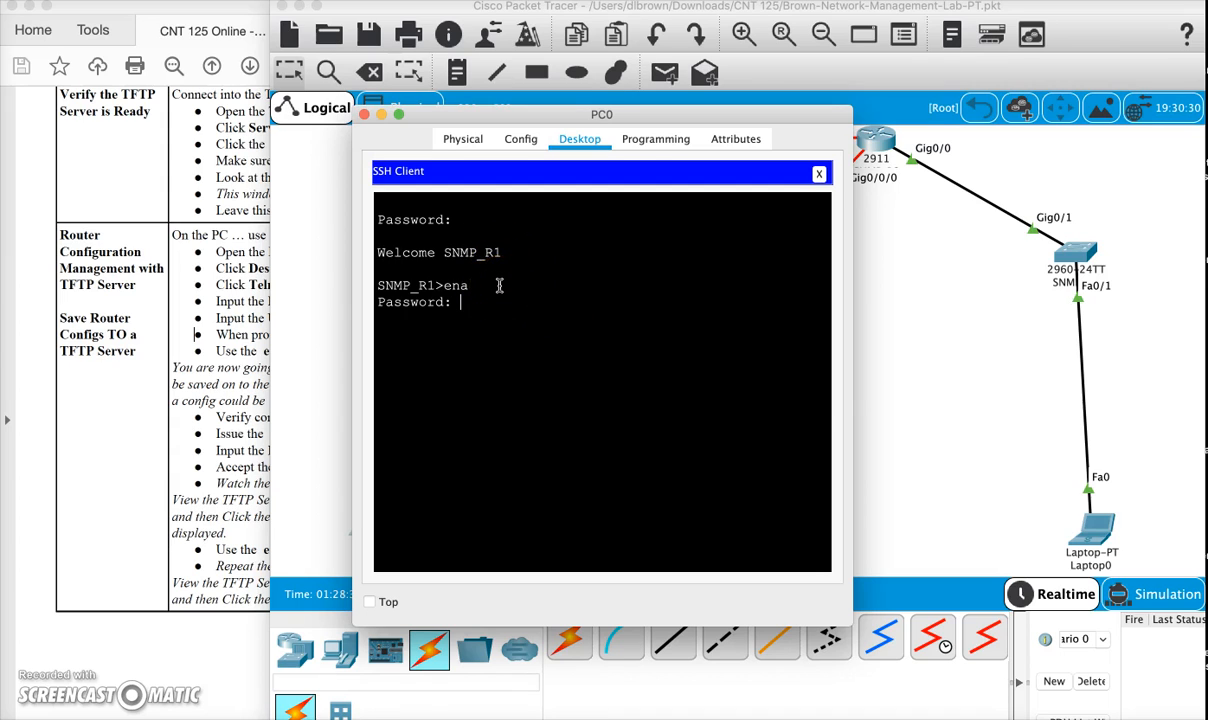
key(Return)
- Ping the TFTP server at 192.168.160.10 from SNMP_R1 and check the replies
click(511, 276)
text(ping 192.168.160.10)
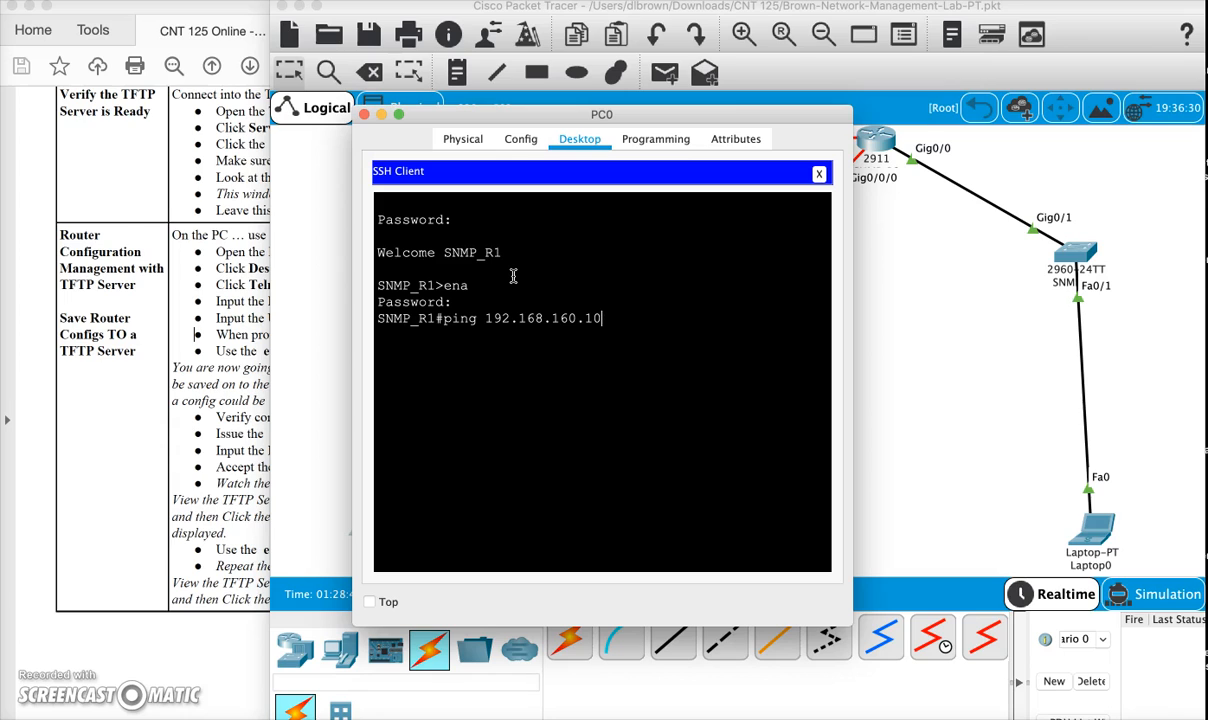
key(Return)
click(446, 370)
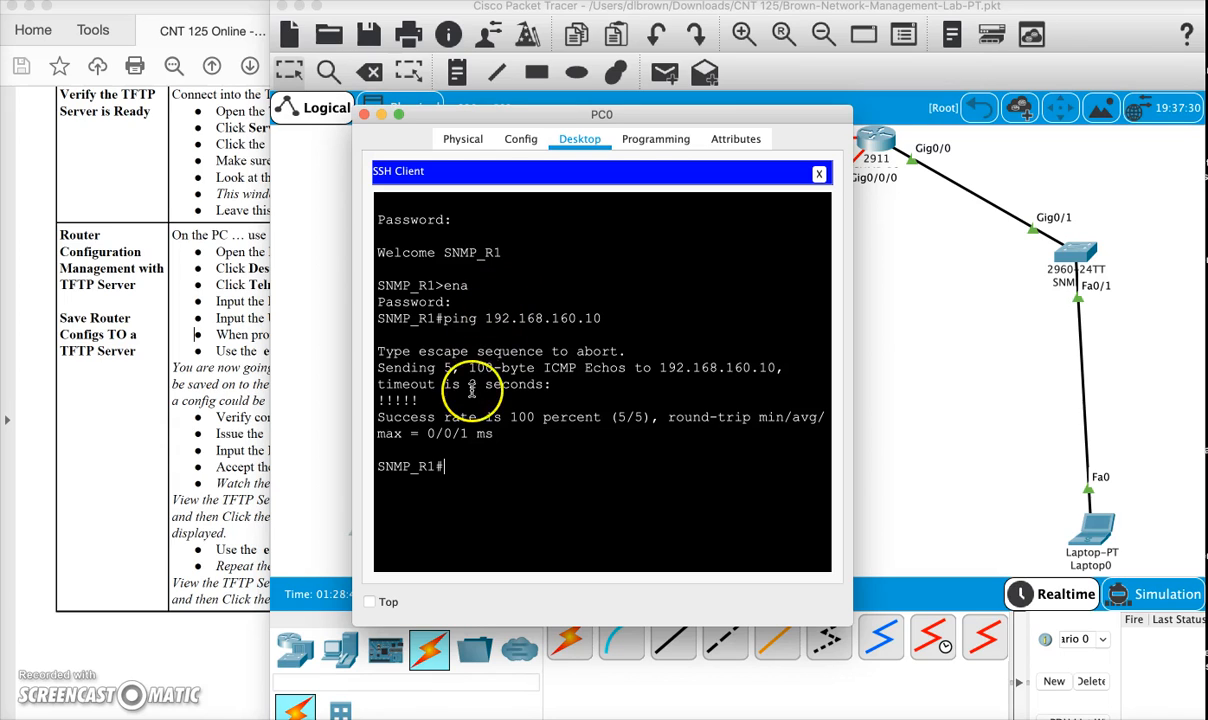
drag(430, 399, 368, 399)
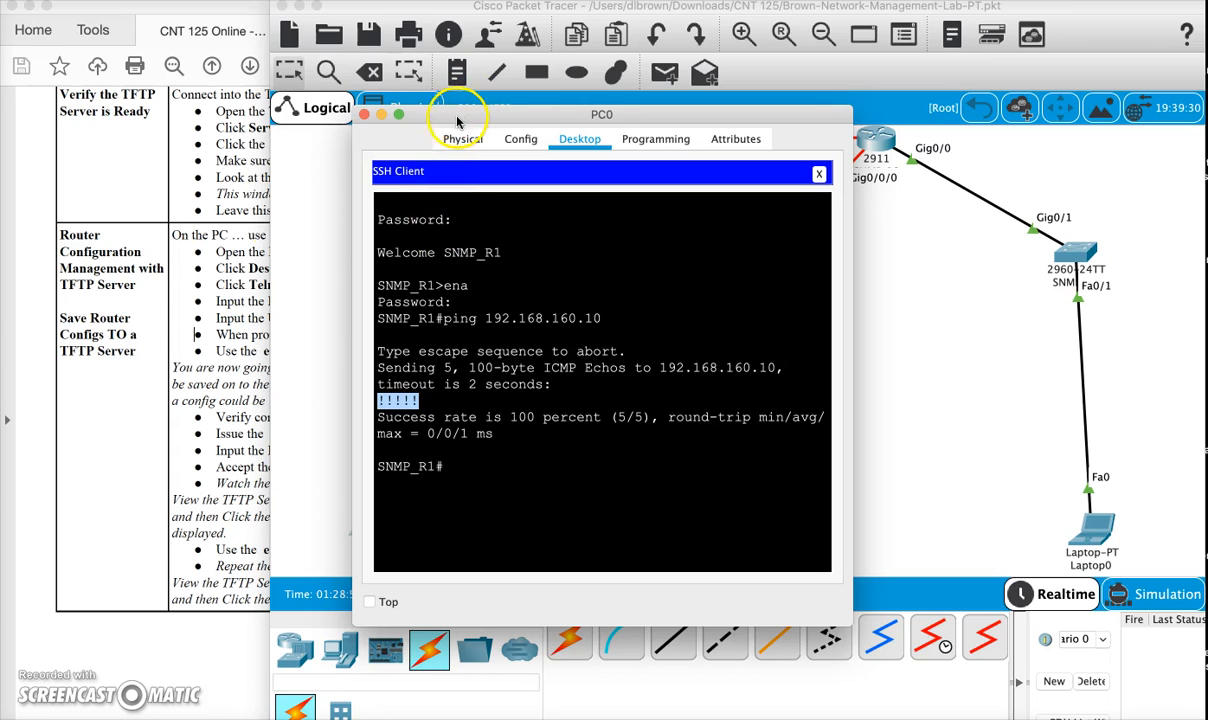
- Arrange the PC0 window and Server1's TFTP service view side by side, bringing PC0 back from behind the lab PDF
drag(454, 114, 350, 19)
click(135, 360)
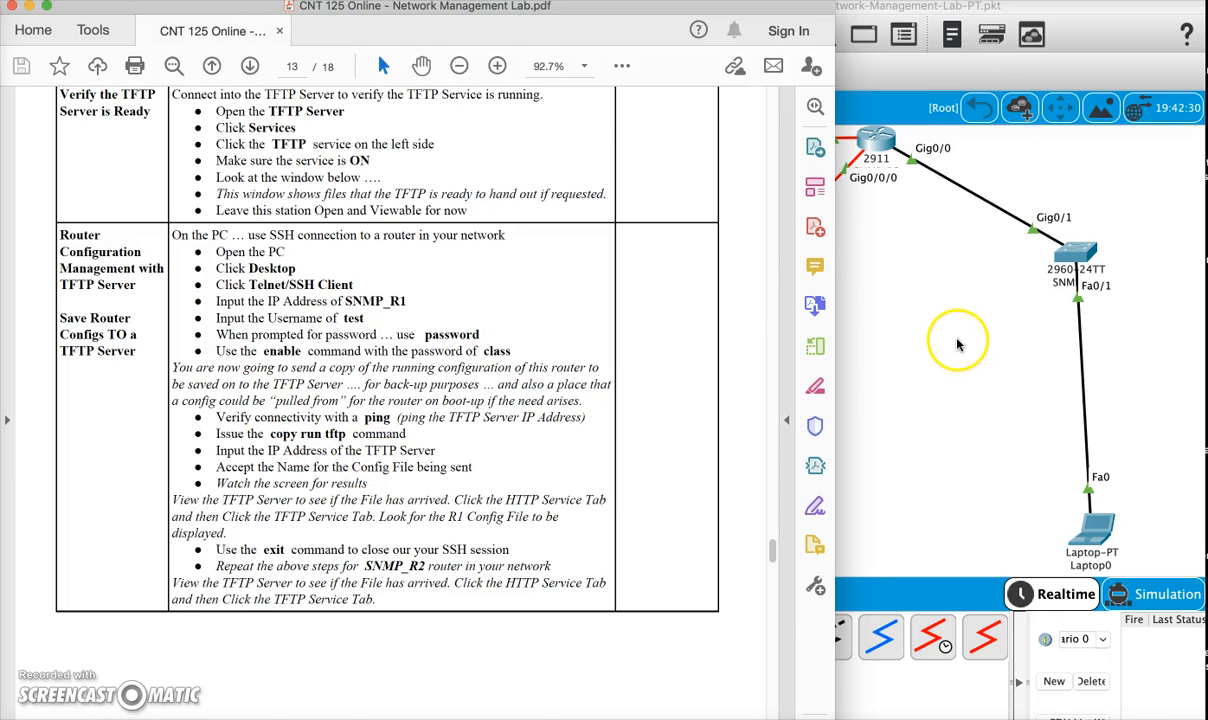
click(1035, 337)
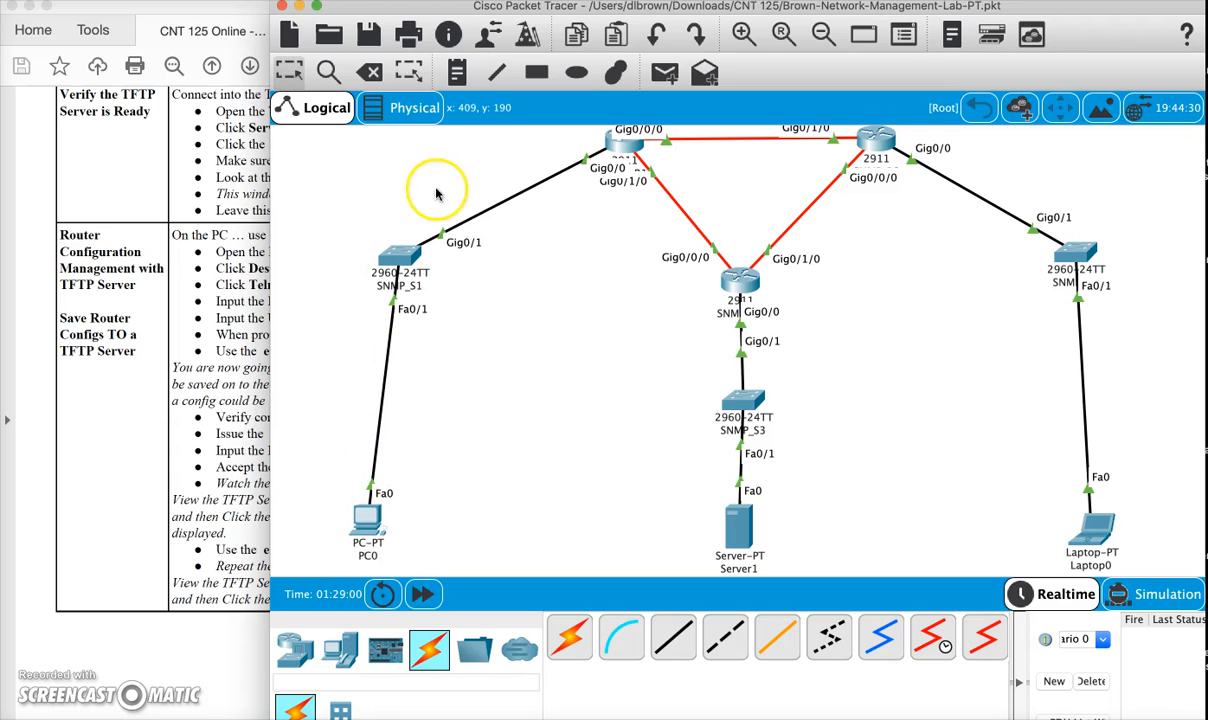
click(362, 515)
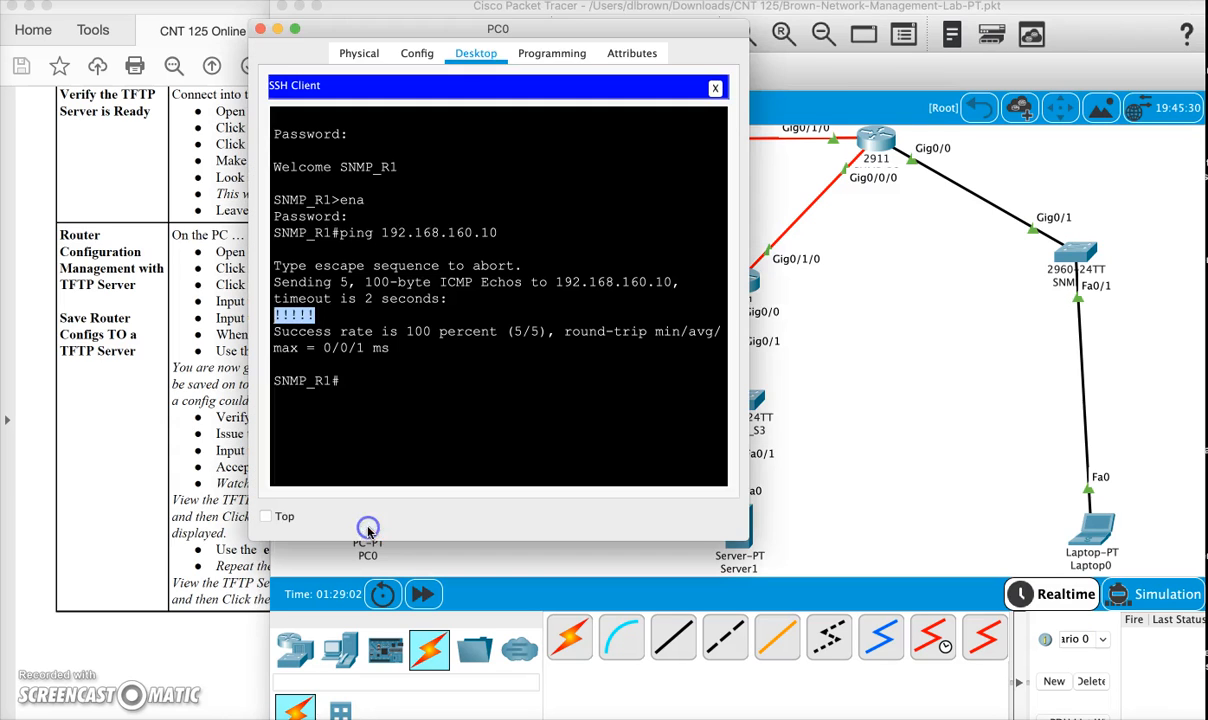
drag(487, 33, 367, 33)
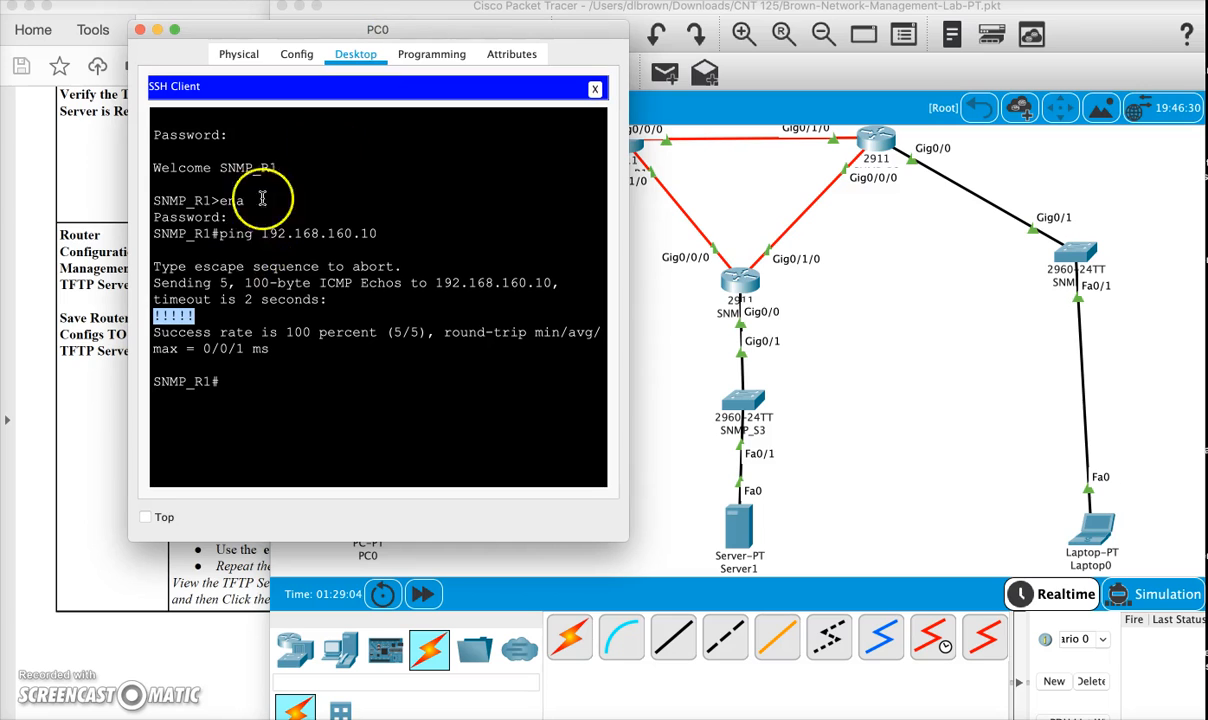
click(739, 525)
drag(652, 108, 905, 80)
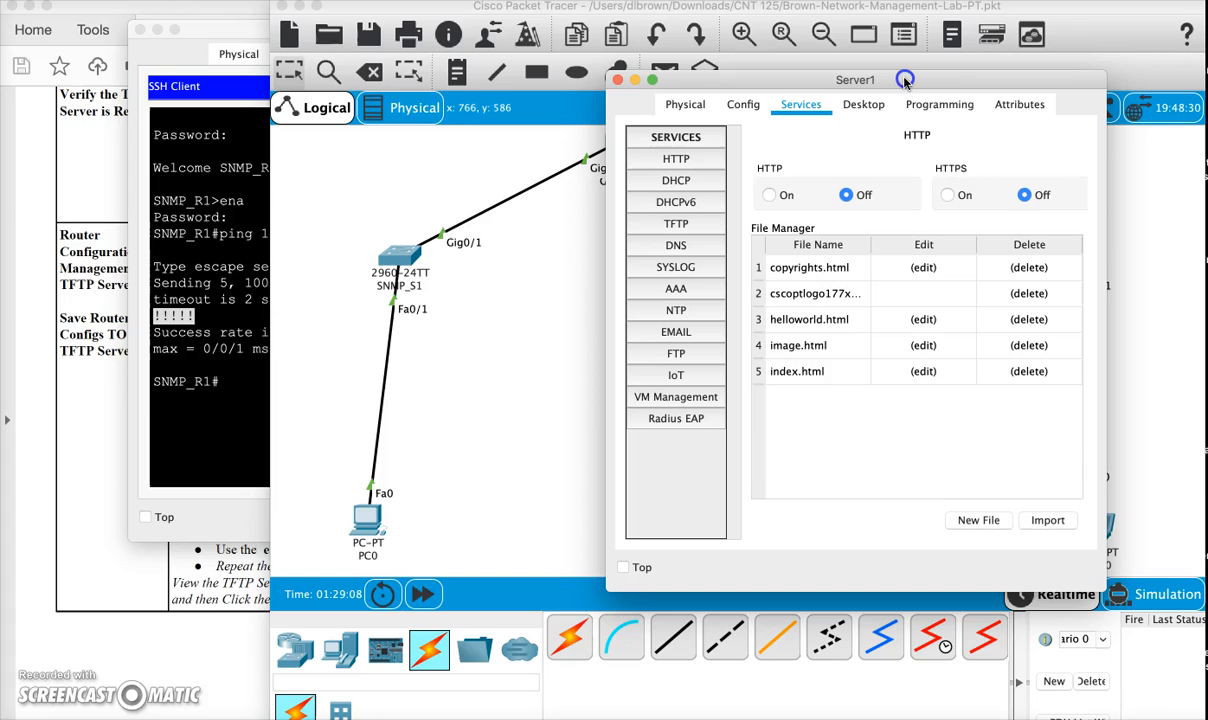
click(674, 223)
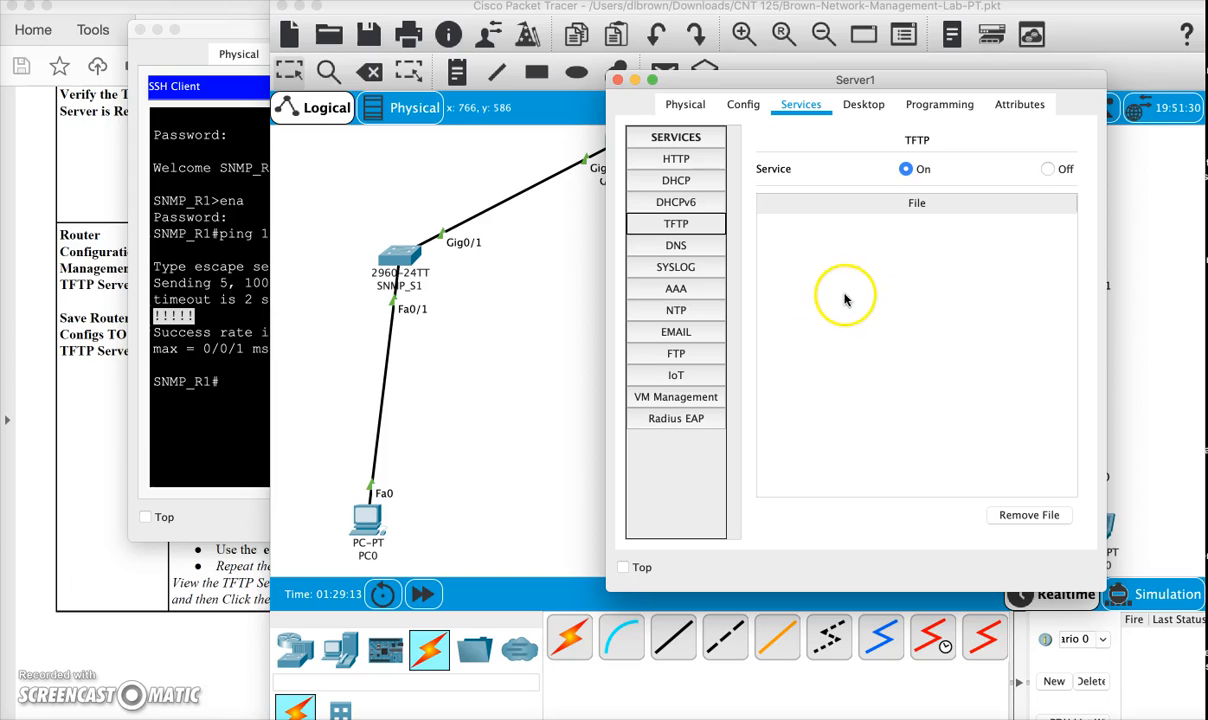
- Issue the copy run tftp command in PC0's SSH session on SNMP_R1
click(215, 28)
click(250, 389)
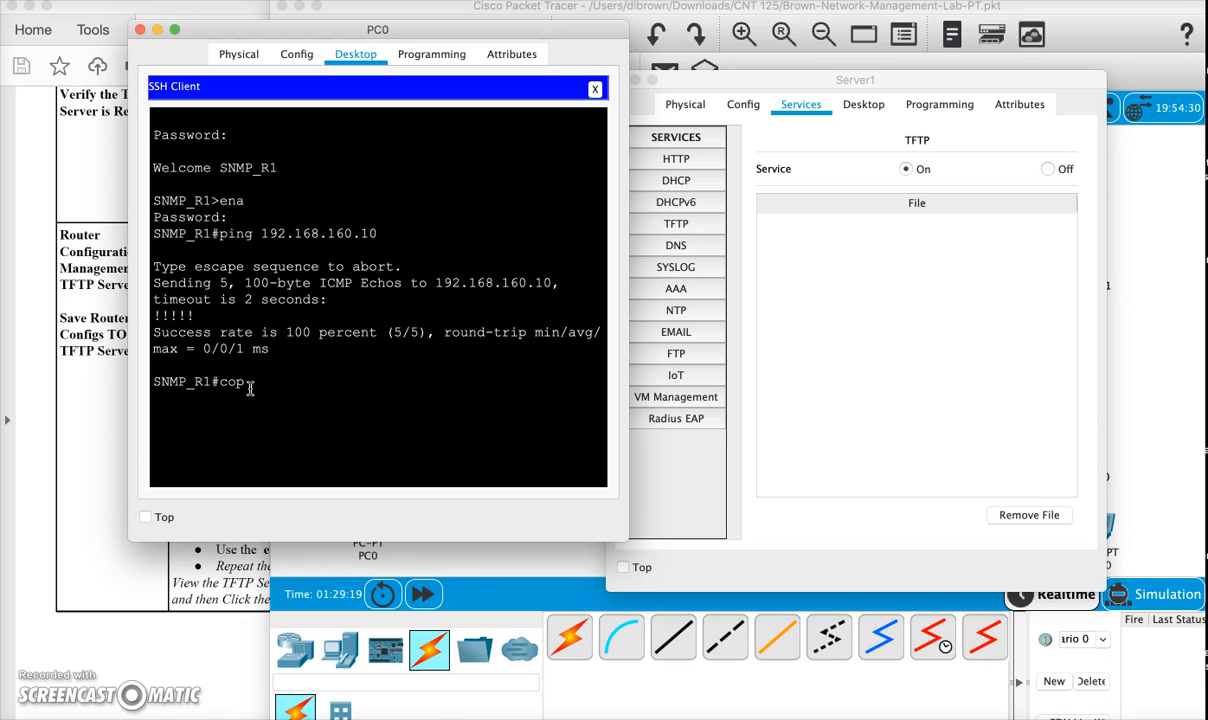
text(tart)
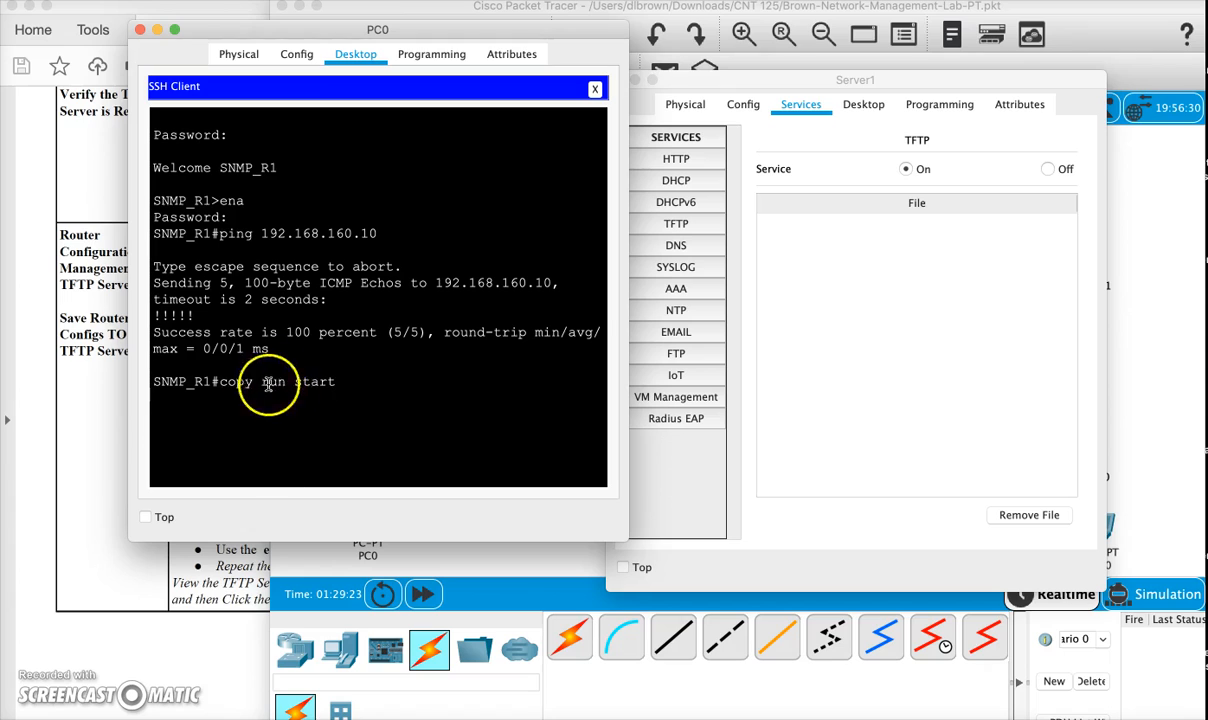
click(330, 388)
key(BackSpace)
key(BackSpace)
key(BackSpace)
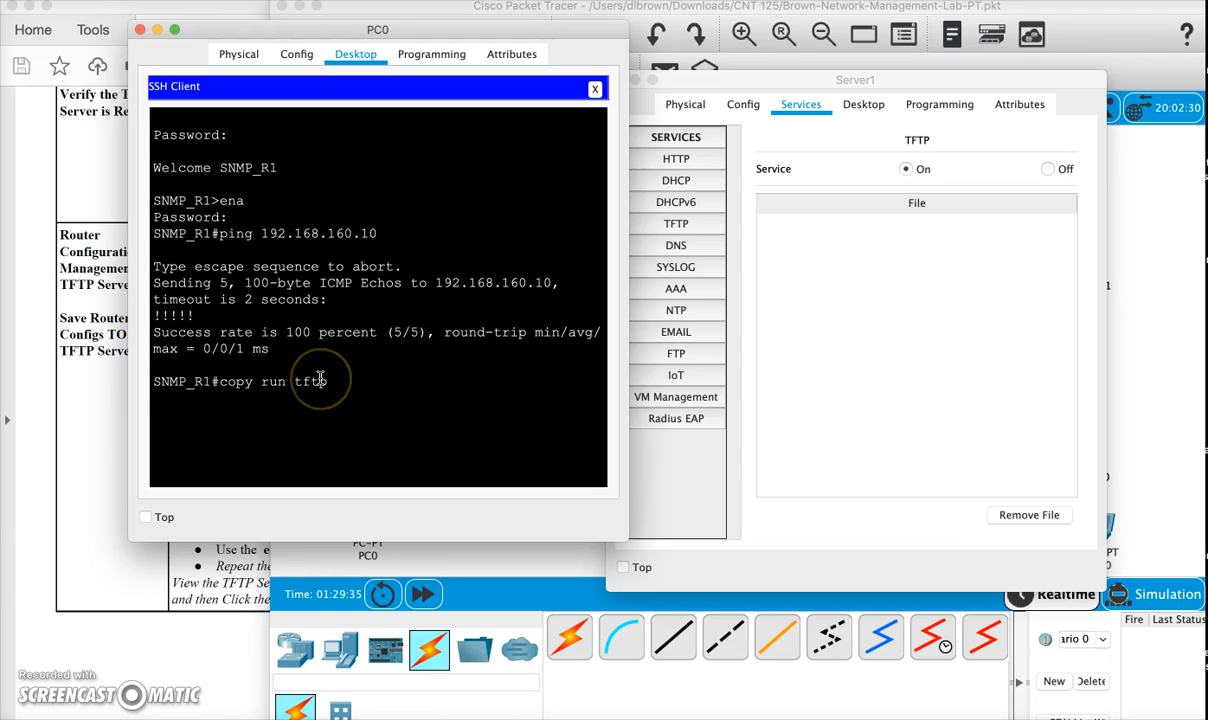
key(Return)
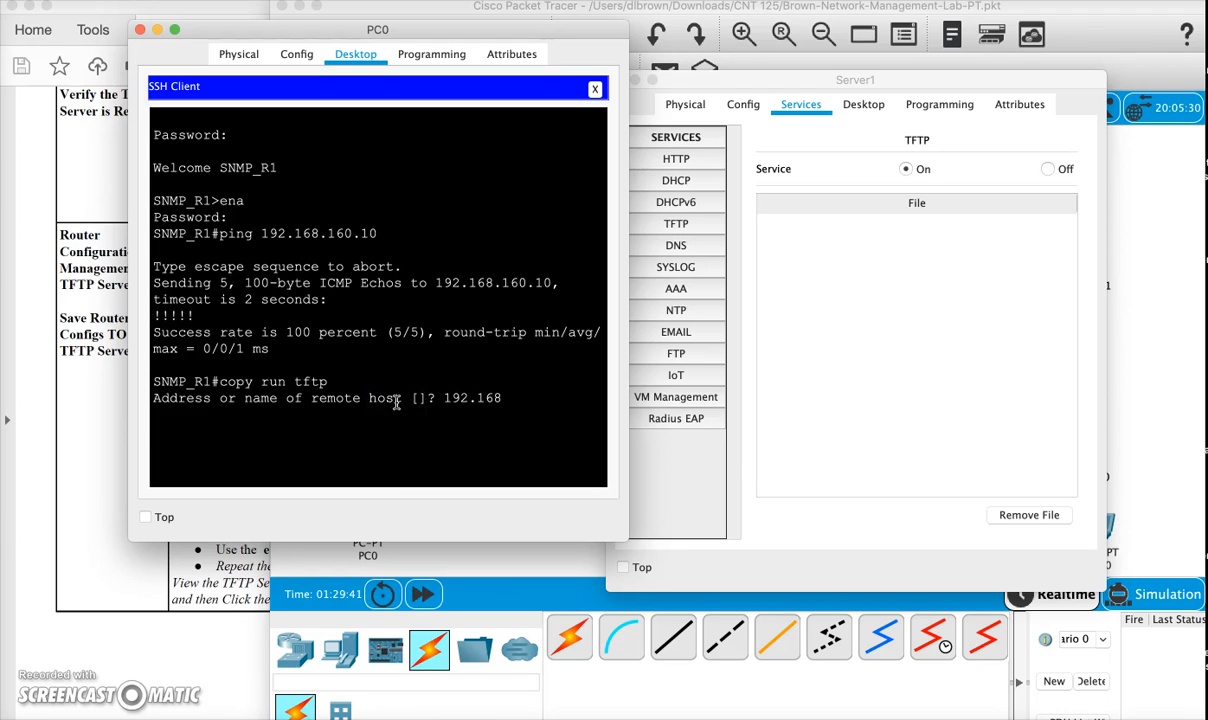
- Send the running configuration to remote host 192.168.160.10, accept the default filename SNMP_R1-confg, and check the transfer output
text(192.168.160.10)
click(425, 391)
key(Return)
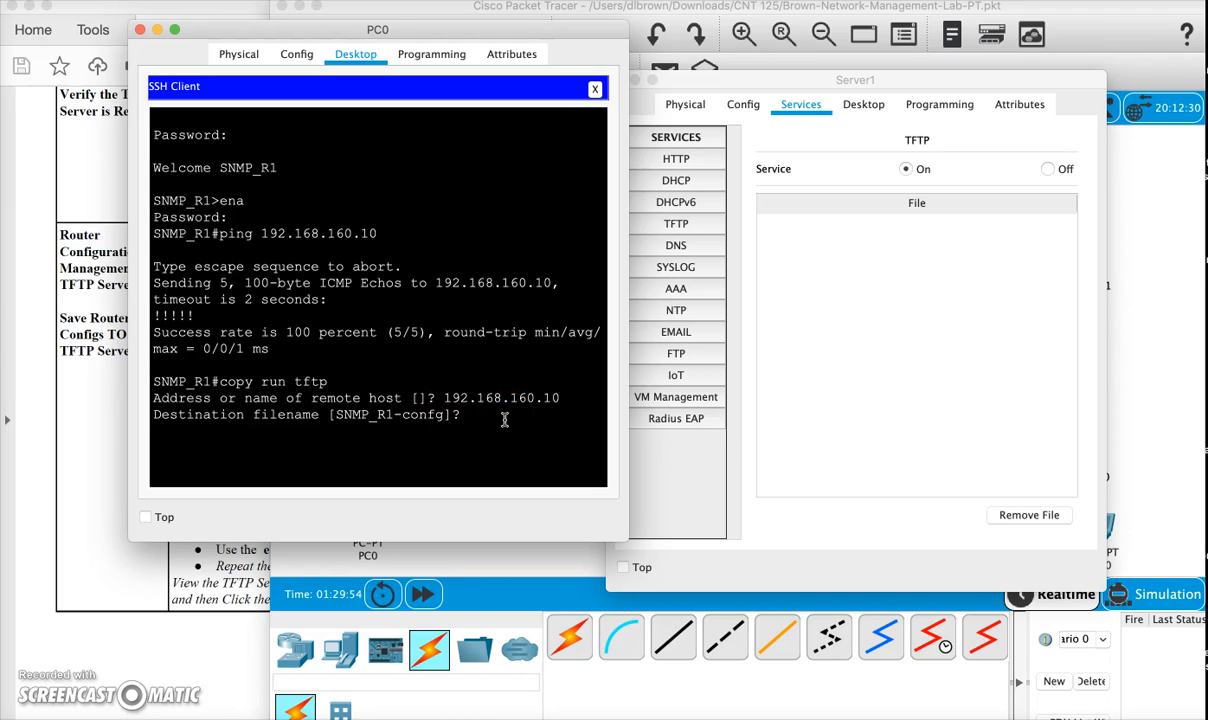
key(Return)
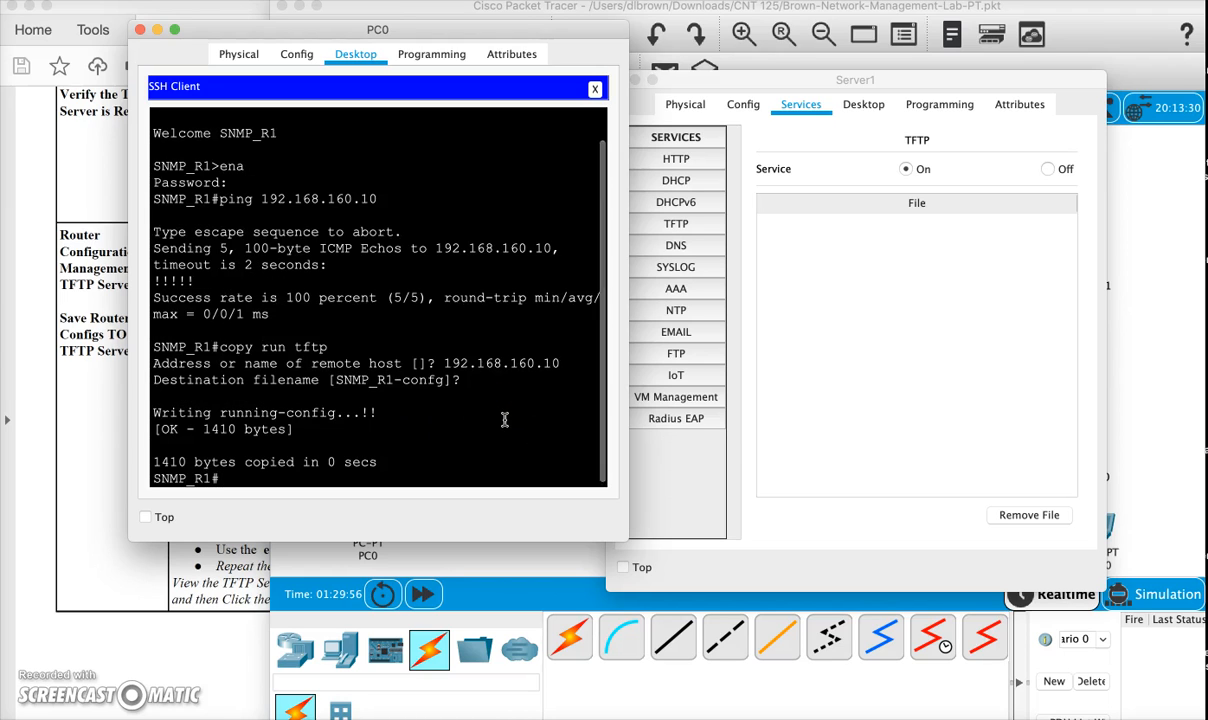
drag(379, 410, 337, 413)
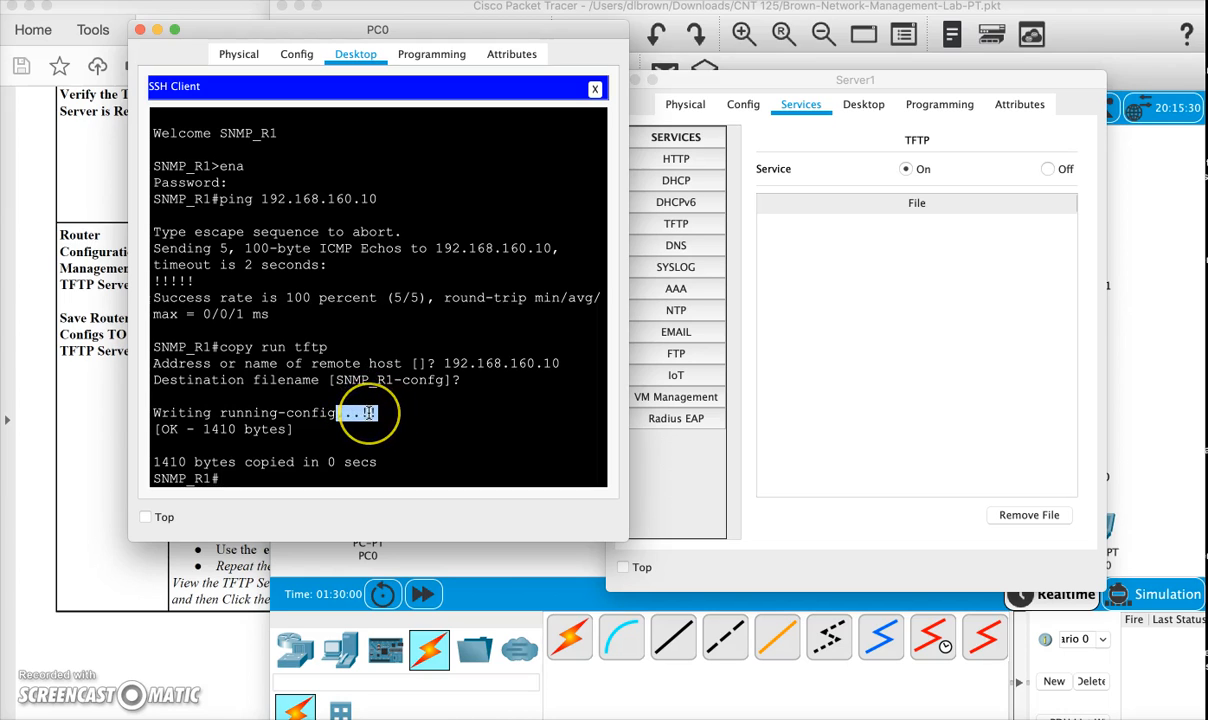
- Refresh Server1's TFTP file list by viewing the DNS service and returning to TFTP, and select SNMP_R1-confg
click(803, 364)
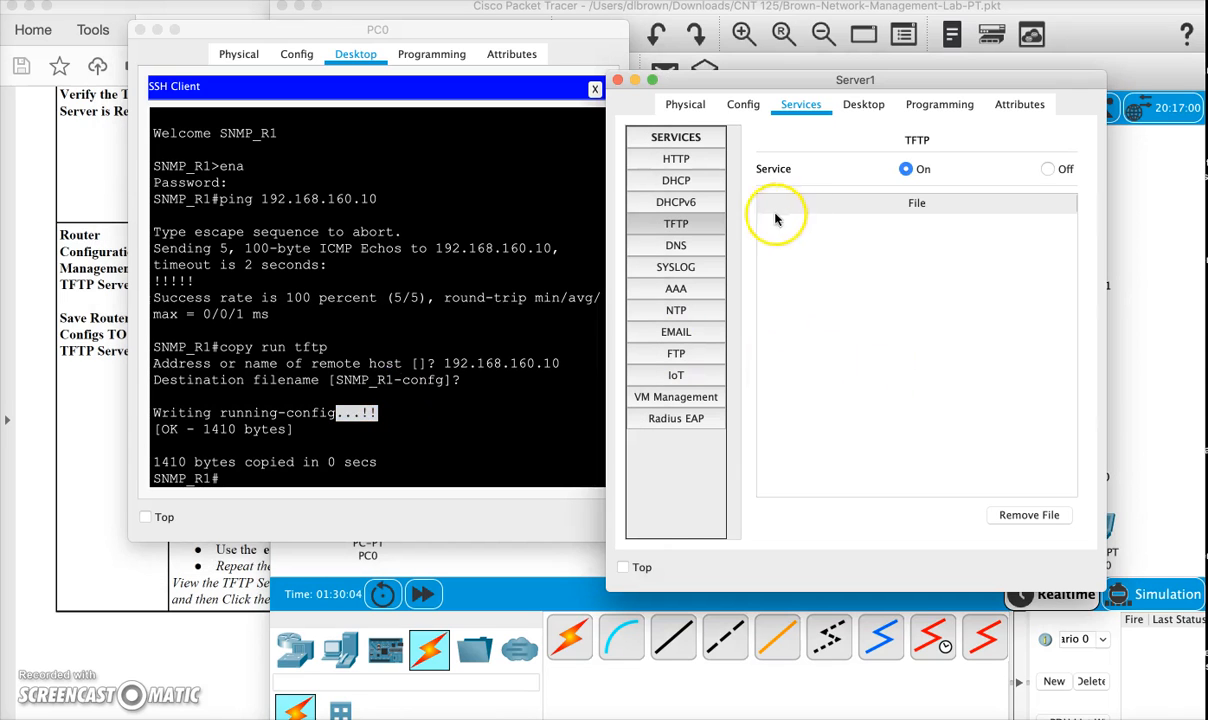
click(688, 247)
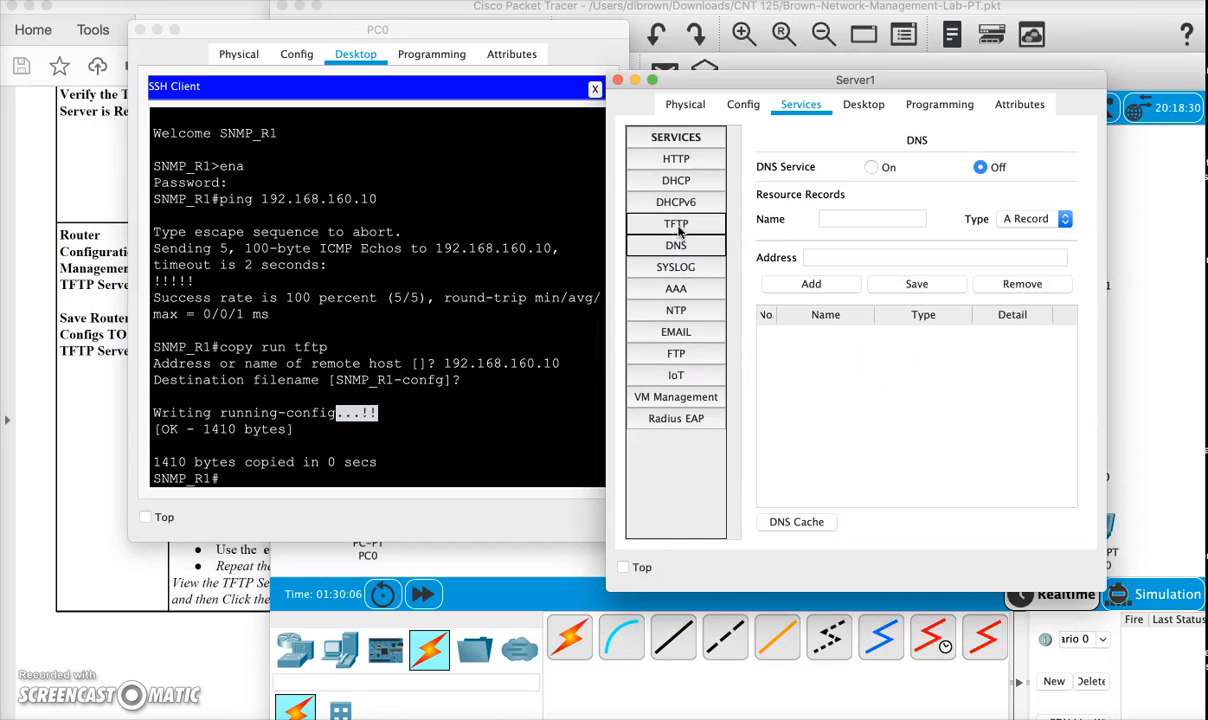
click(676, 224)
click(835, 230)
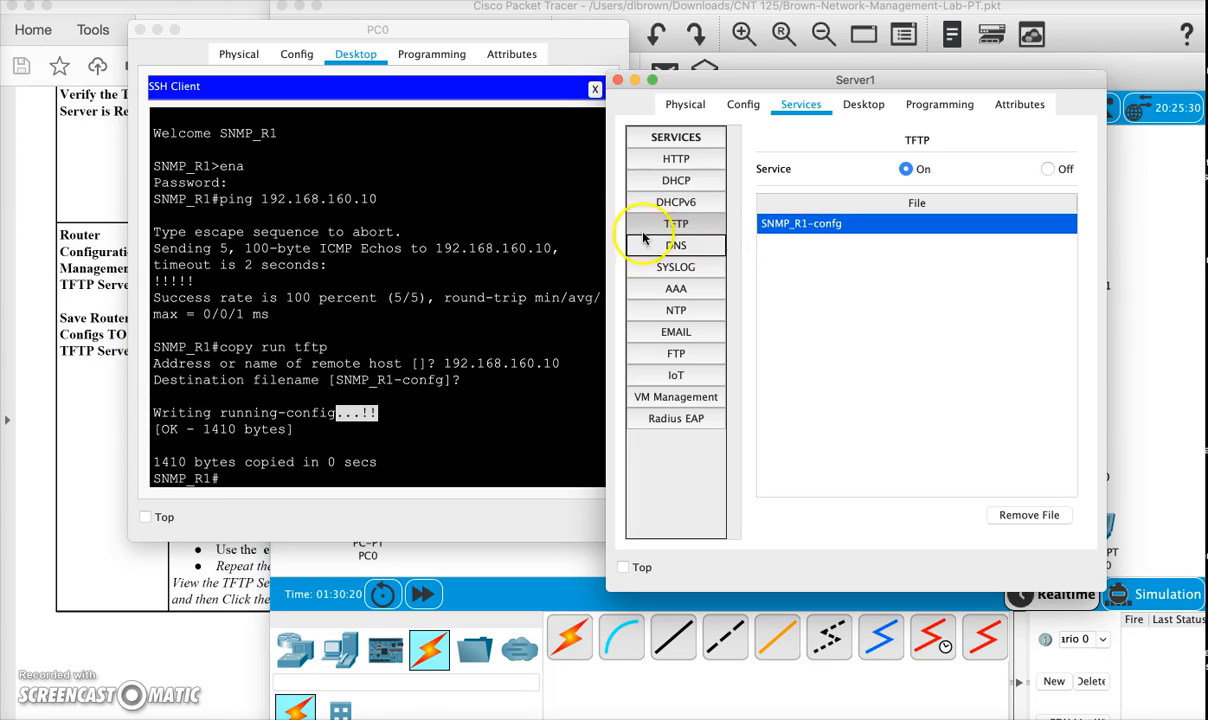
- Exit PC0's SSH session on SNMP_R1 and decline reestablishing it with the previous options
click(405, 420)
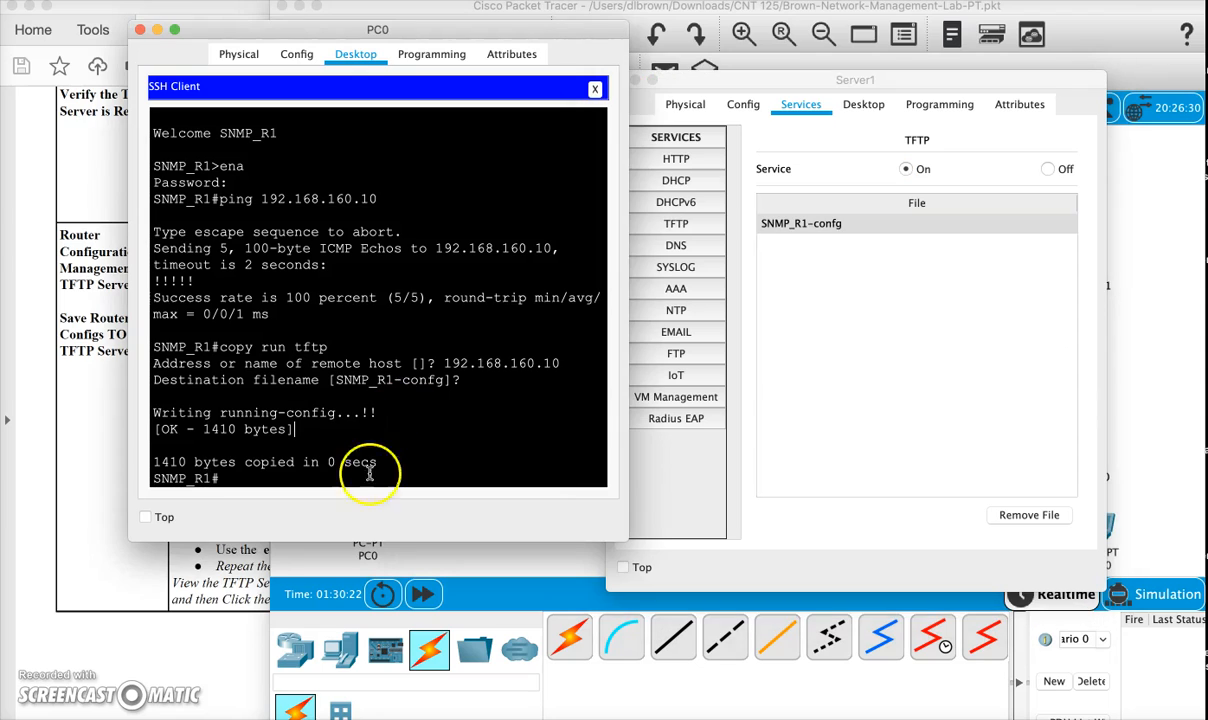
text(exit)
key(Return)
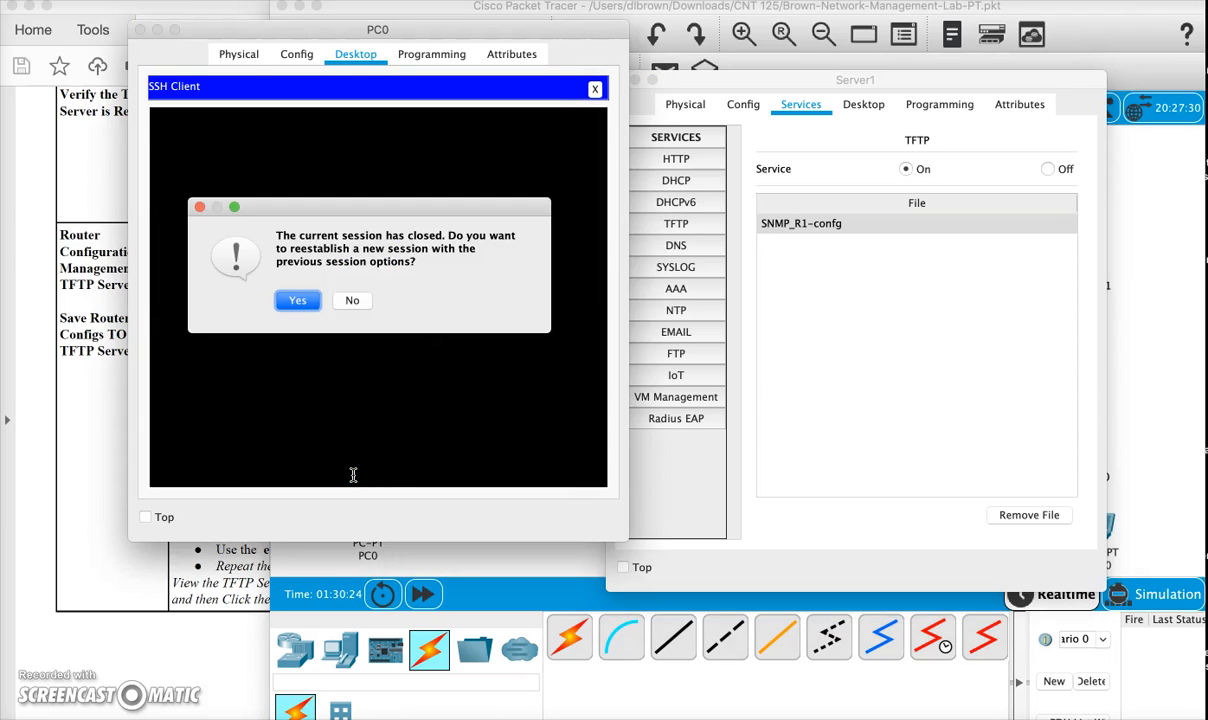
click(300, 300)
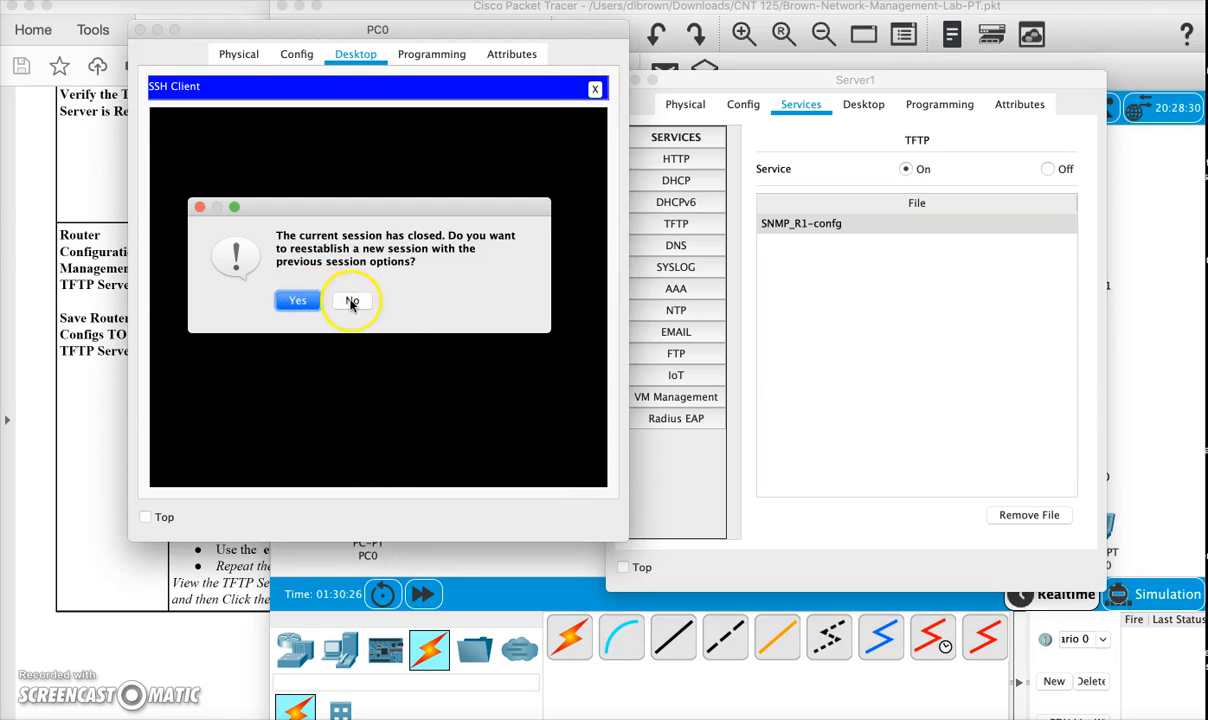
click(352, 300)
- Open an SSH connection from PC0 to 192.168.32.2 with username test and enter the login password
click(411, 169)
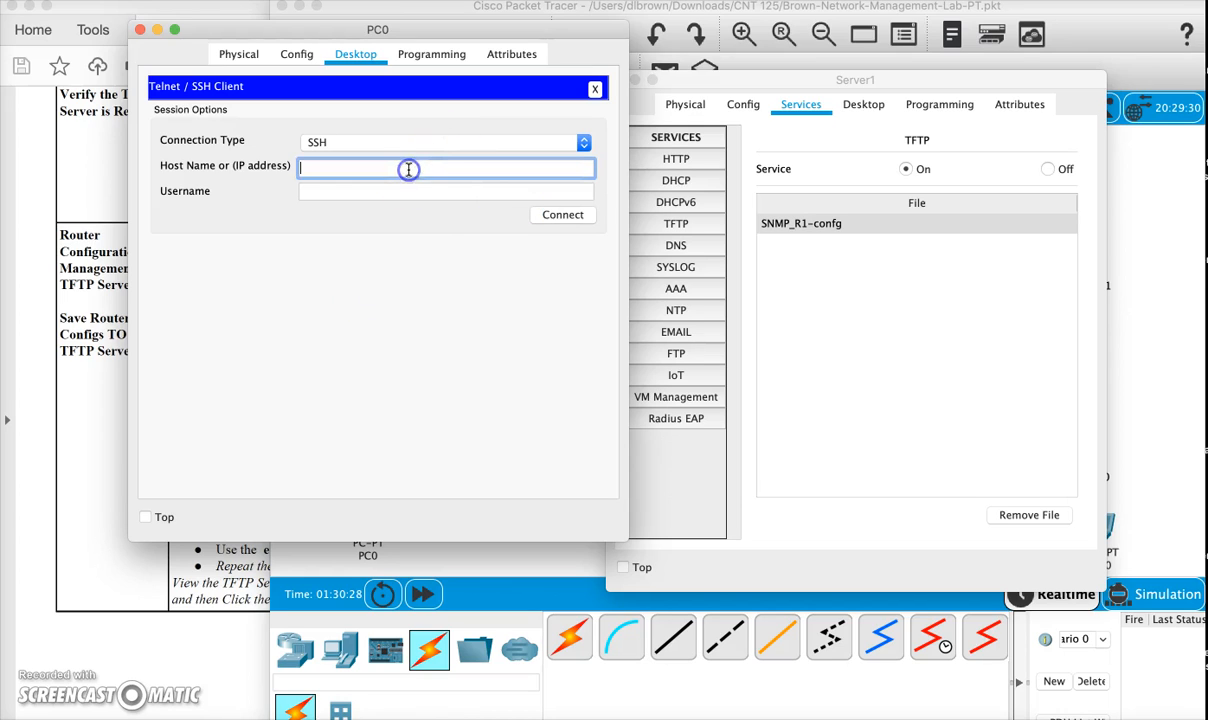
text(192.168.32.2)
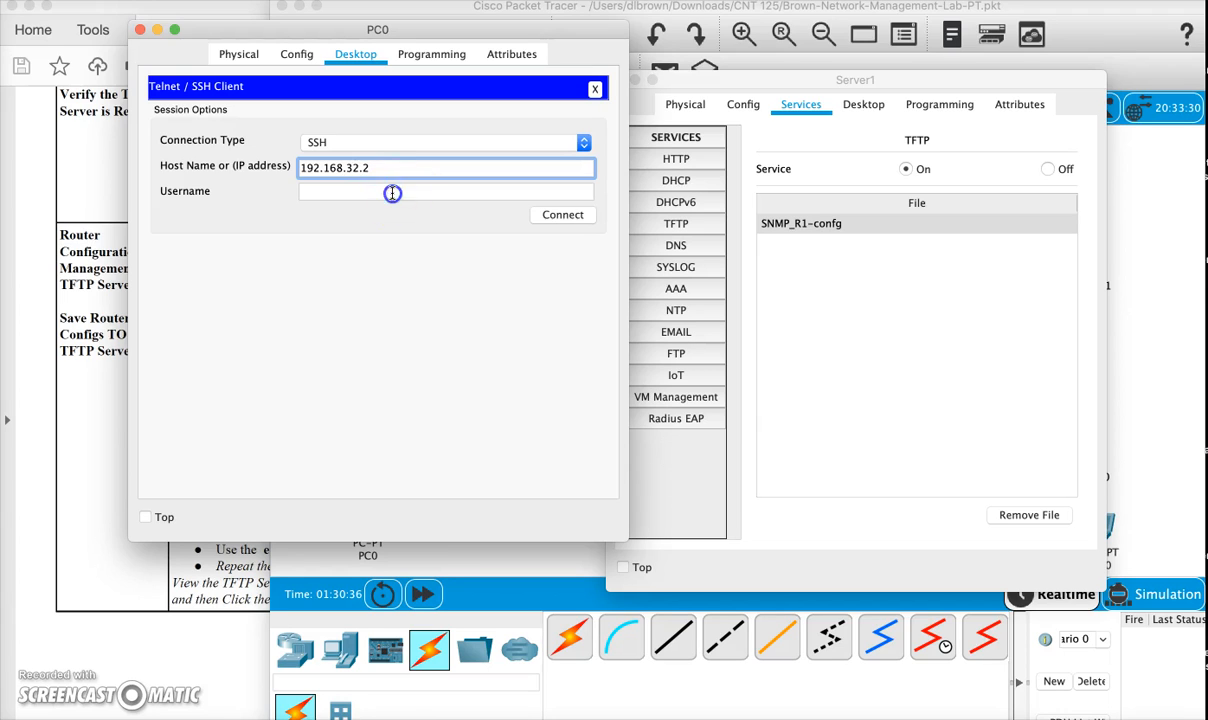
click(391, 191)
text(test)
click(561, 215)
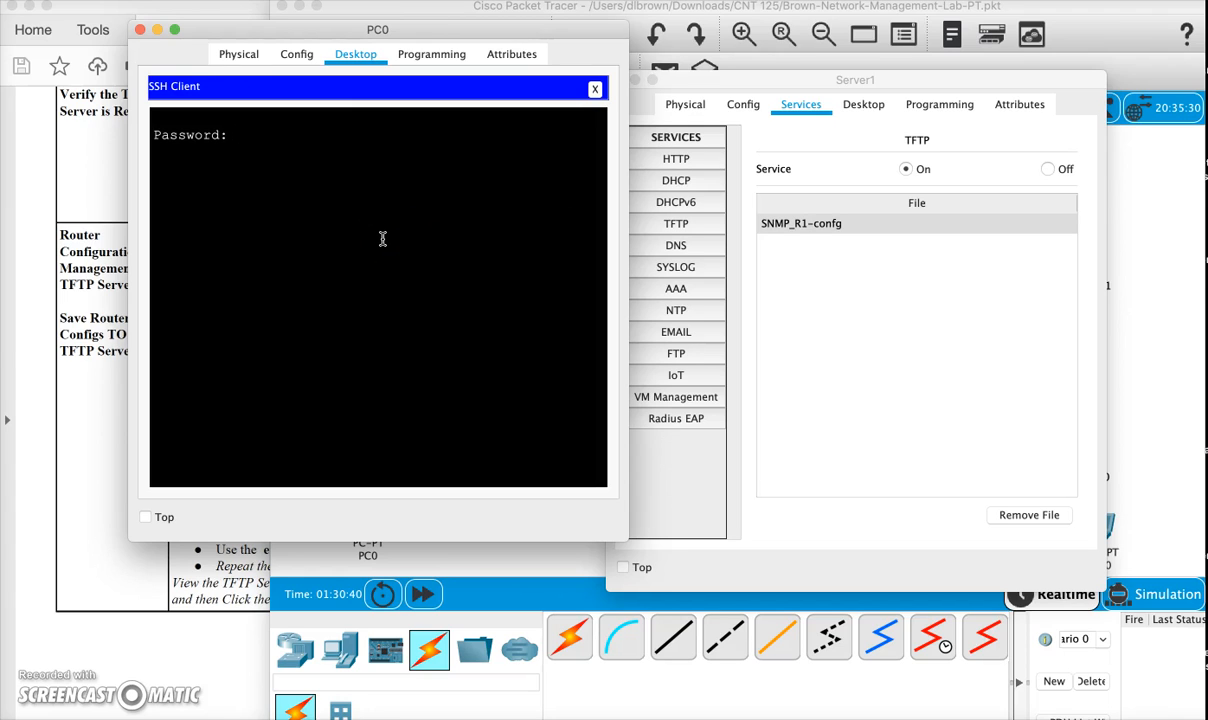
key(Return)
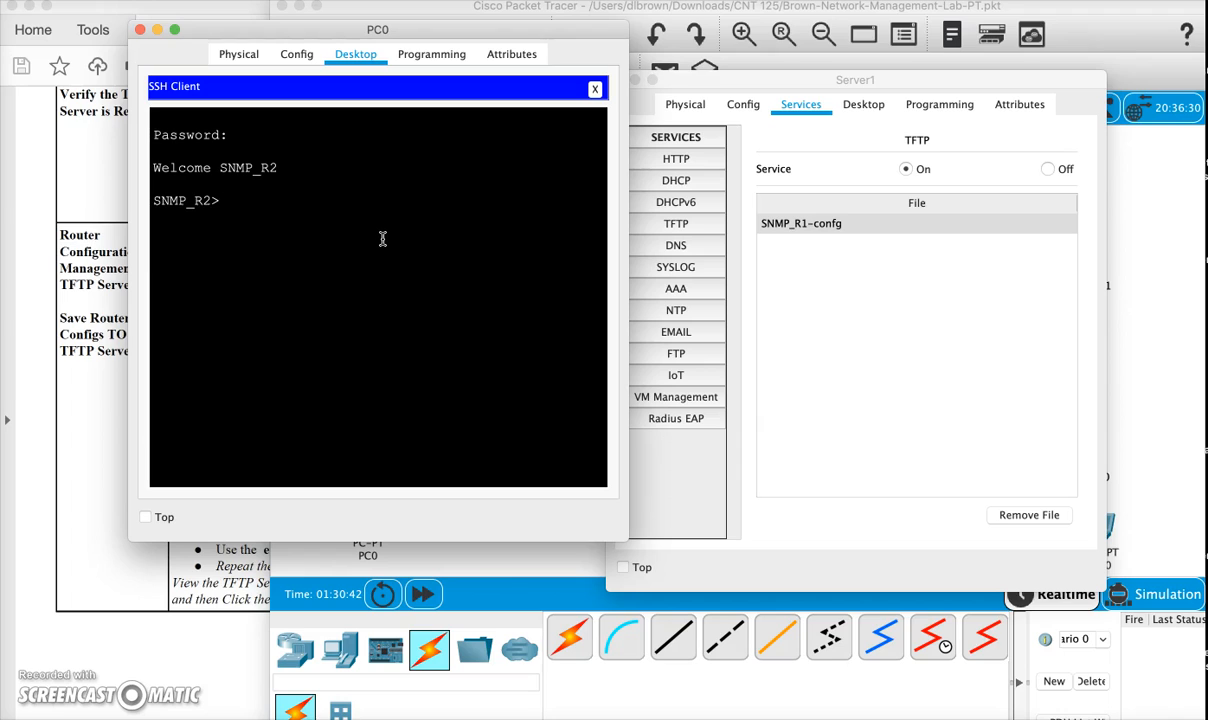
- Enter privileged mode on SNMP_R2 with the ena command and the enable password
text(ena)
key(Return)
key(Return)
- Ping the TFTP server at 192.168.160.10 from SNMP_R2 and check the replies
text(ping 192.1)
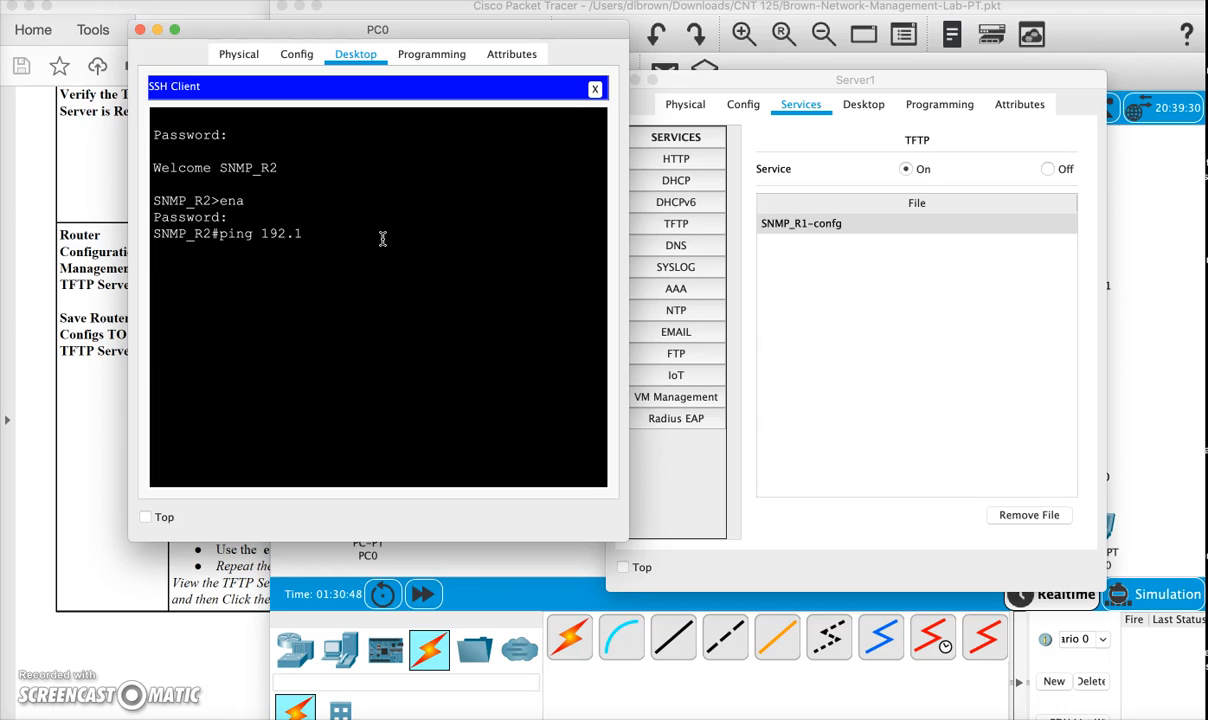
text(68.160.10)
key(Return)
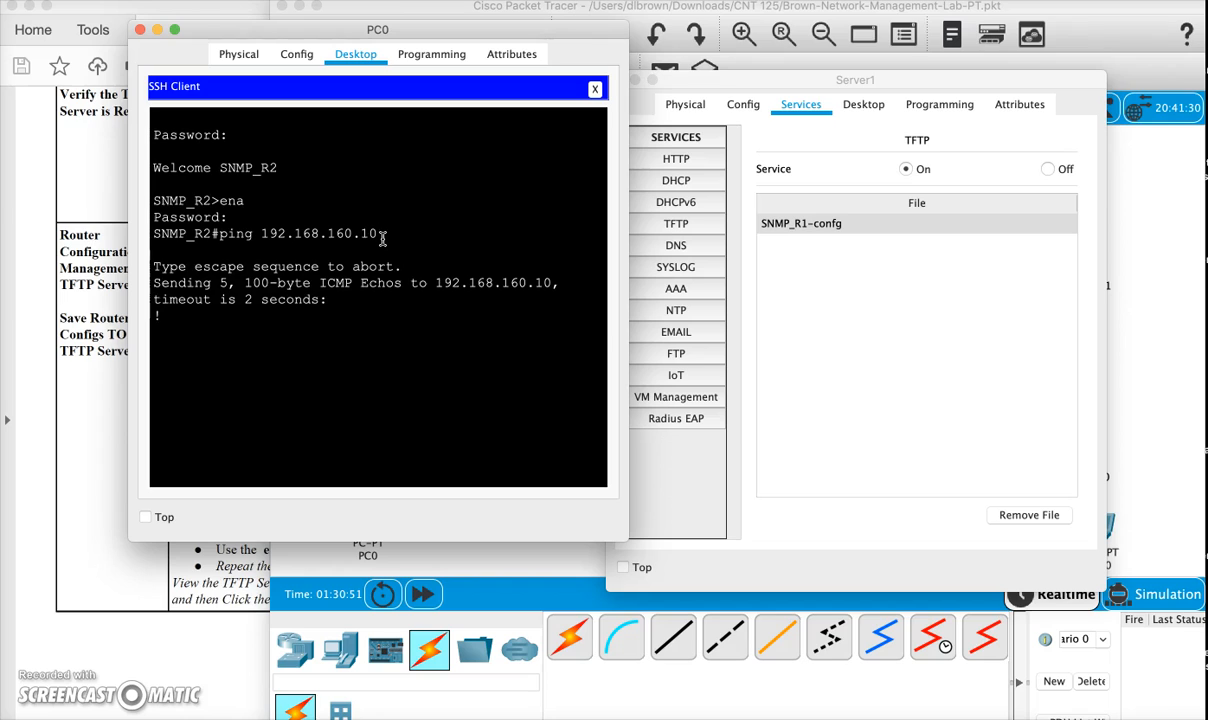
drag(200, 315, 154, 313)
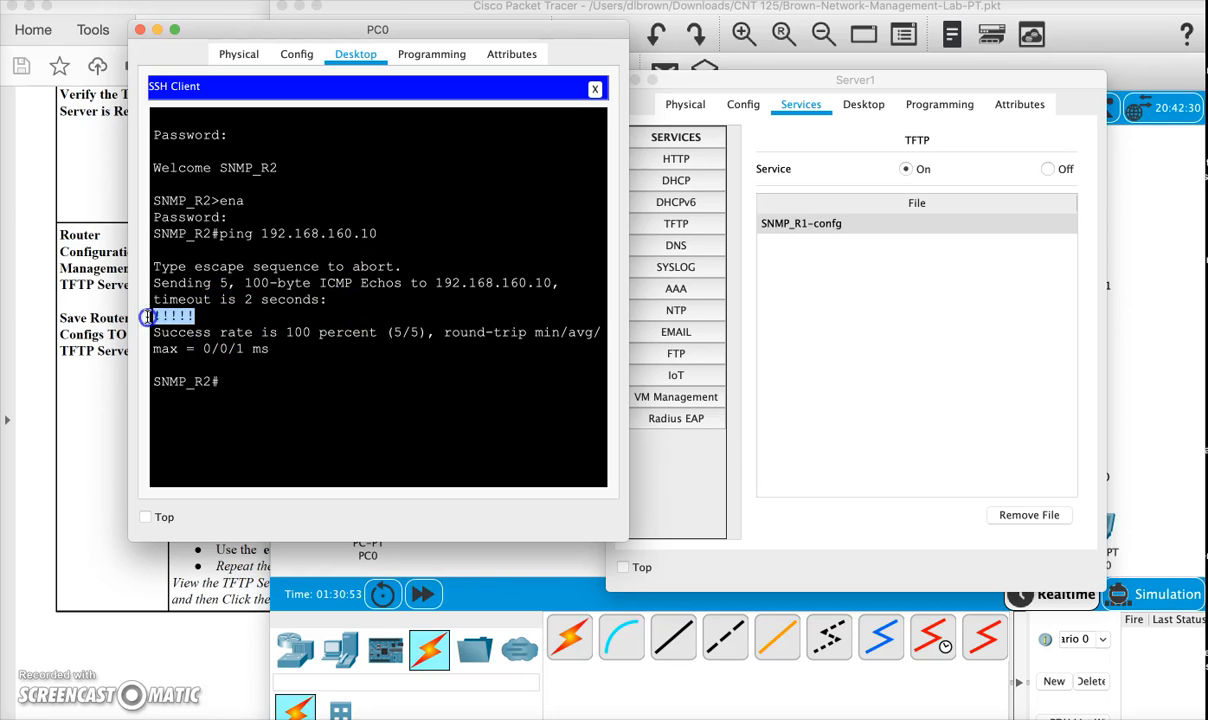
- Issue the copy run tftp command in PC0's SSH session on SNMP_R2
click(300, 402)
text(copy ru)
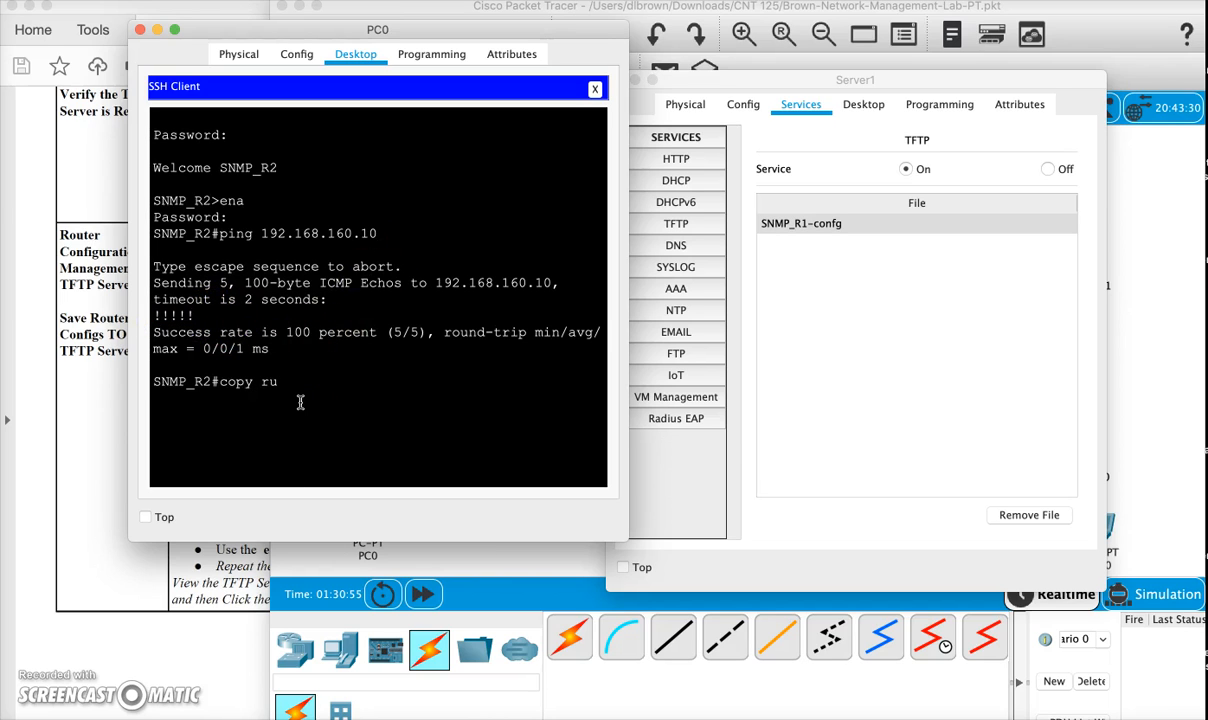
text(n tft)
click(300, 402)
text(p)
key(Return)
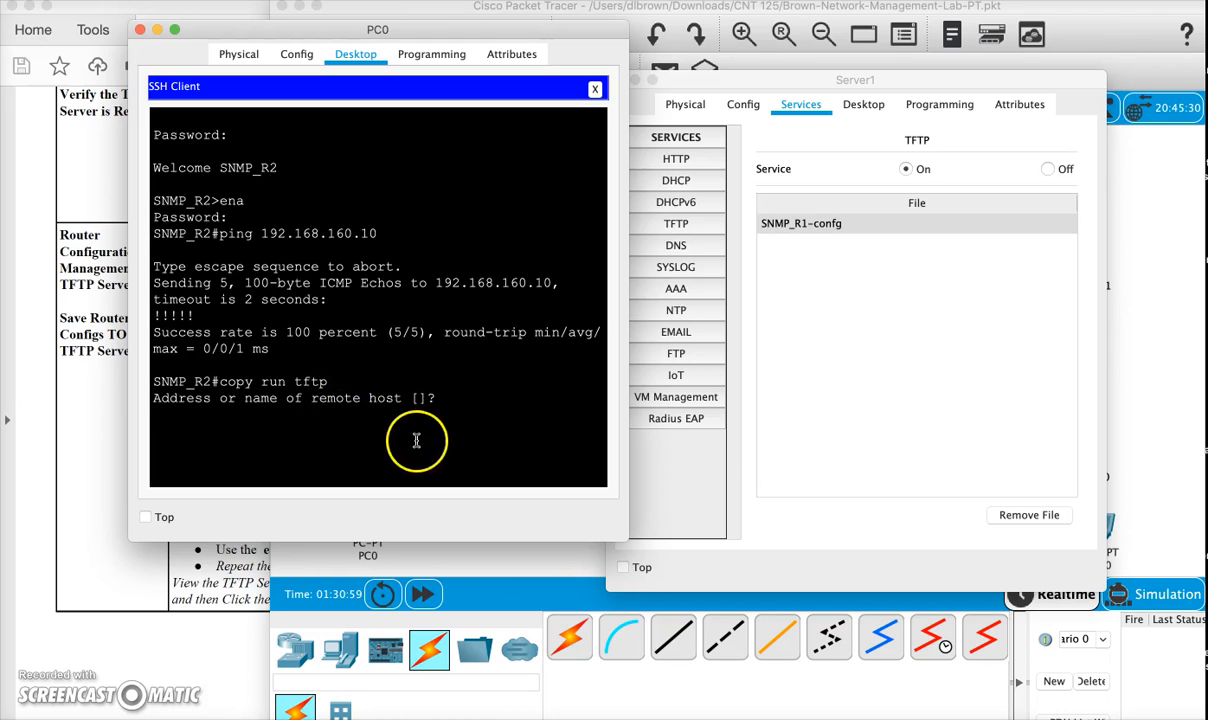
- Send the running configuration to remote host 192.168.160.10, accept the default filename SNMP_R2-confg, and check the transfer output
text(192.168.)
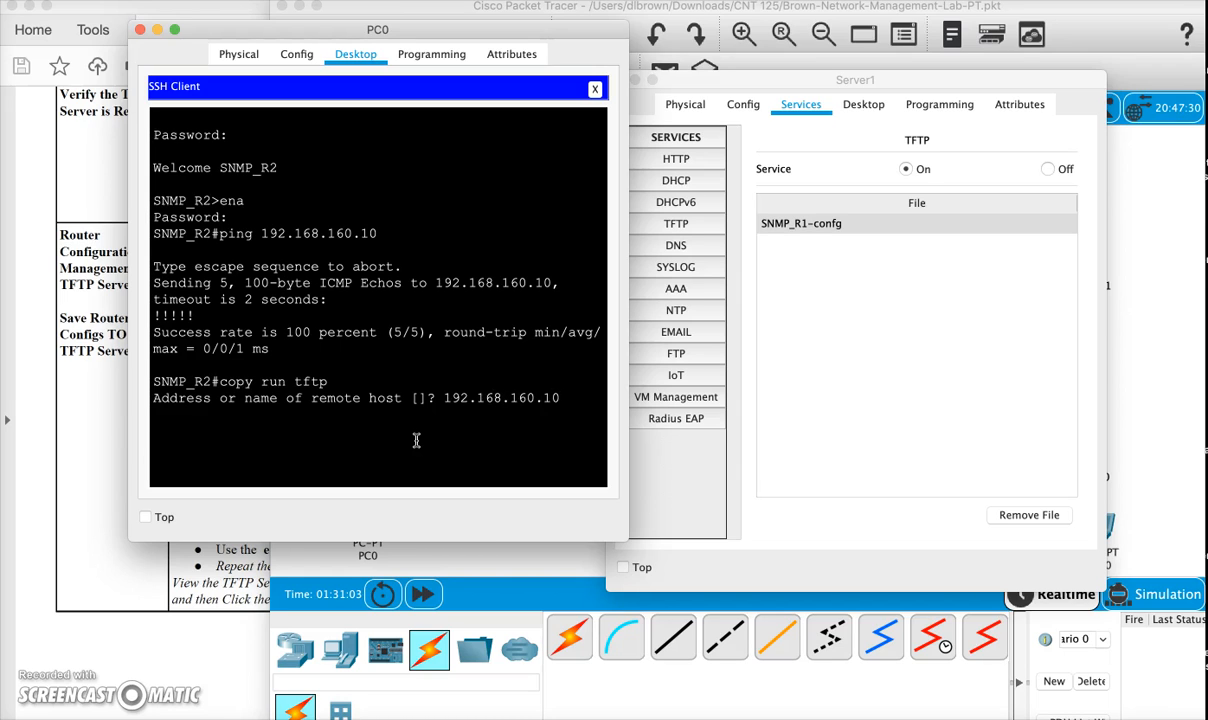
text(160.10)
key(Return)
drag(378, 414, 318, 413)
key(Return)
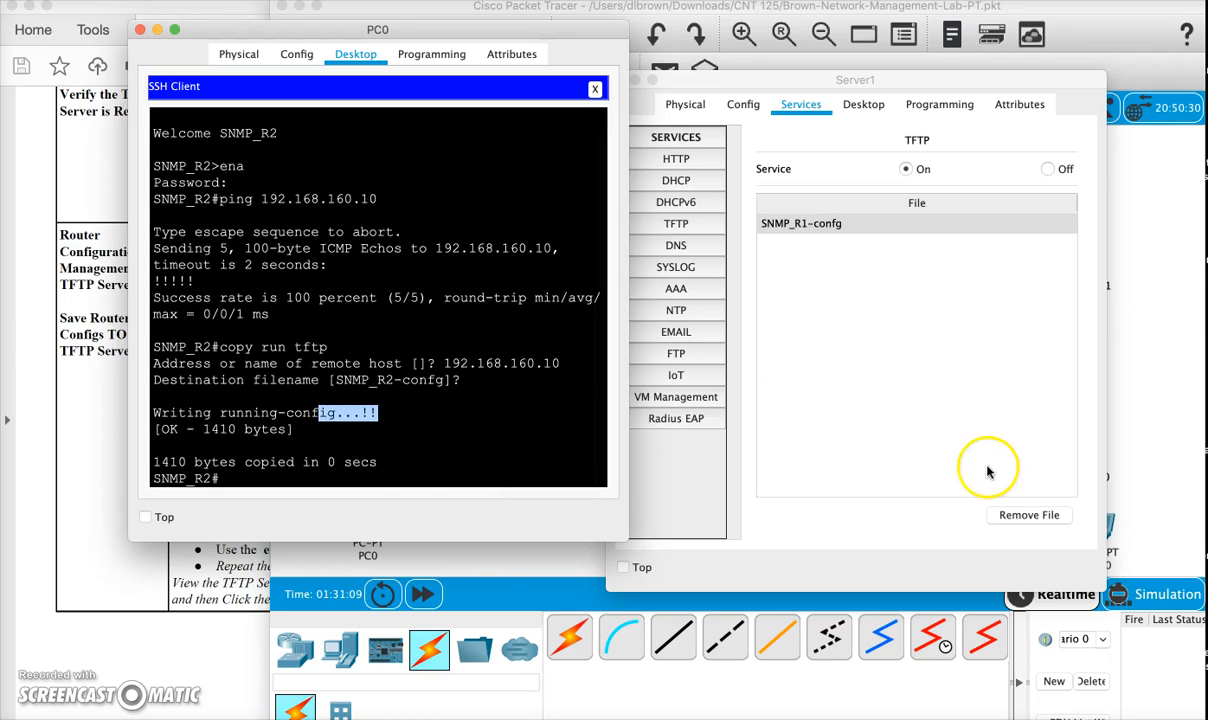
- Refresh Server1's TFTP file list by viewing the DNS service and returning to TFTP, and select SNMP_R2-confg
click(925, 400)
click(676, 245)
click(676, 223)
click(800, 245)
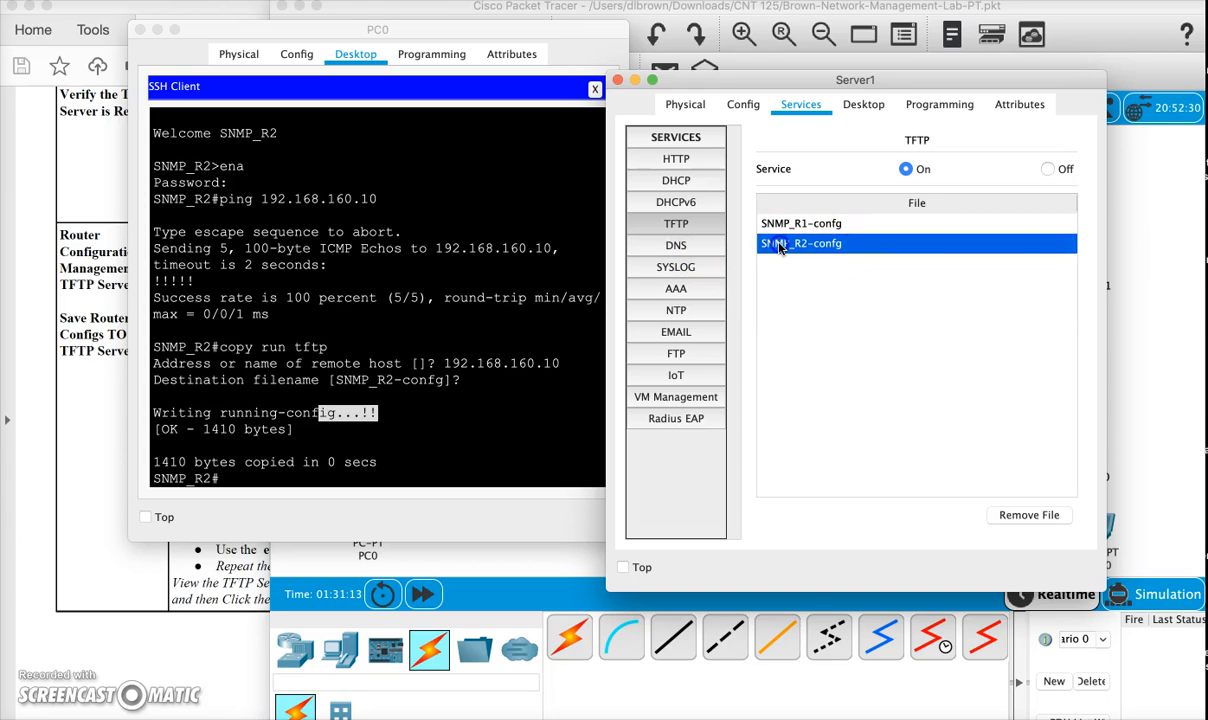
- Reposition the Server1 window and review the SNMP_R1-confg and SNMP_R2-confg entries in its TFTP file list
click(472, 211)
drag(688, 84, 645, 88)
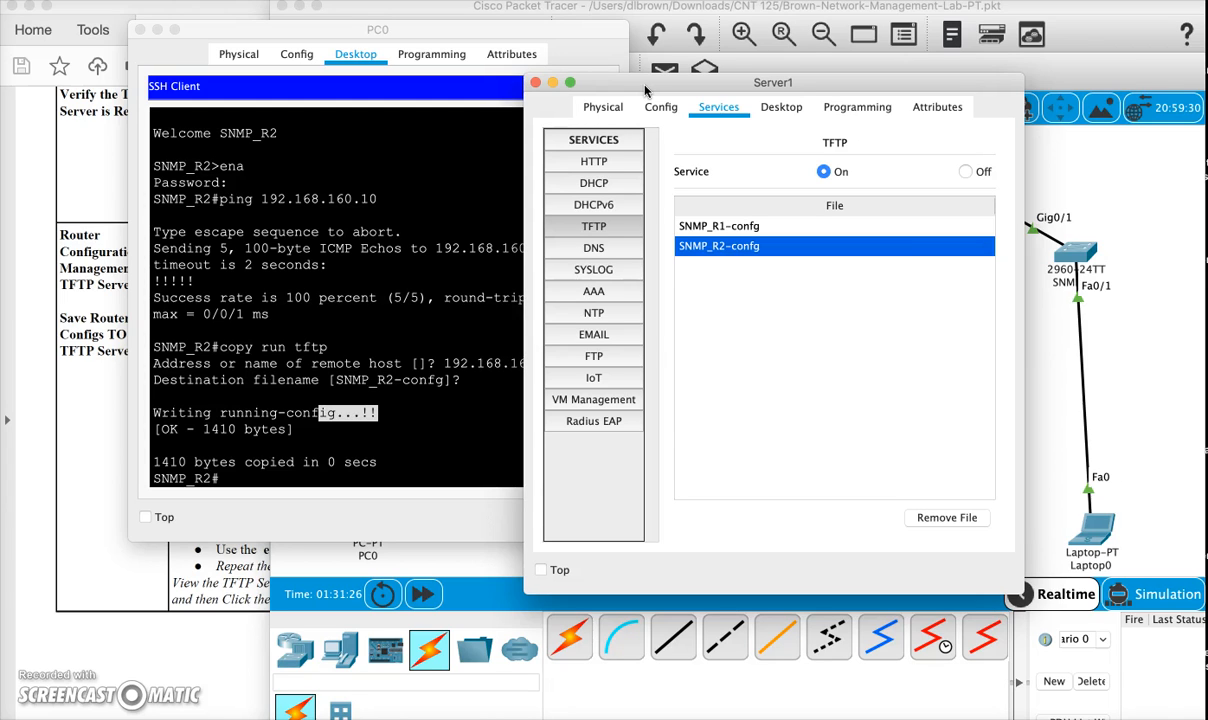
drag(832, 86, 851, 74)
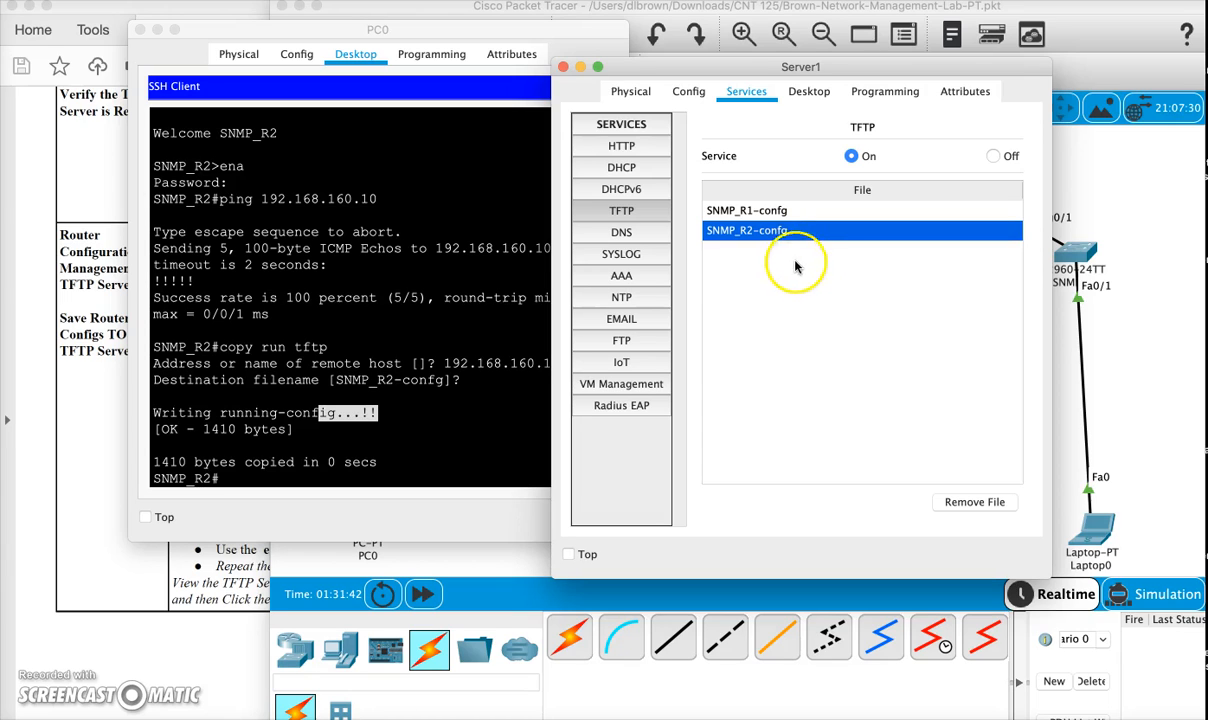
click(770, 235)
click(758, 214)
click(755, 232)
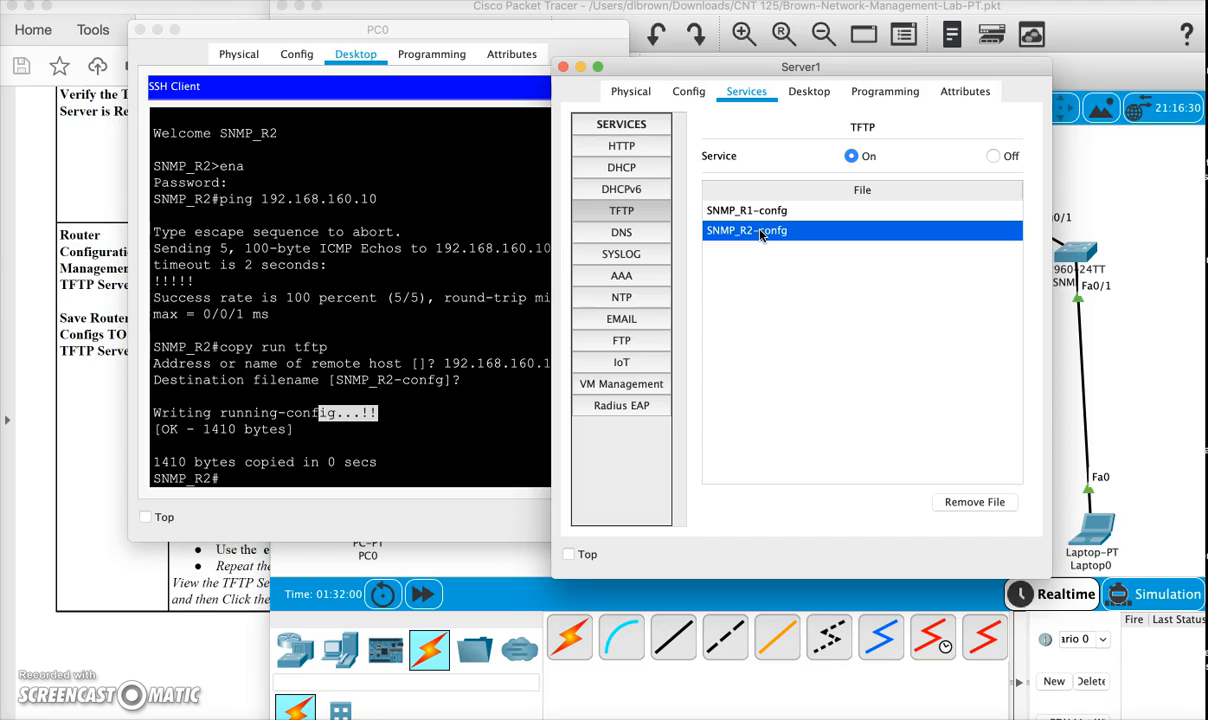
- Exit the SSH session on SNMP_R2, decline a new session, and close the PC0 window
click(340, 352)
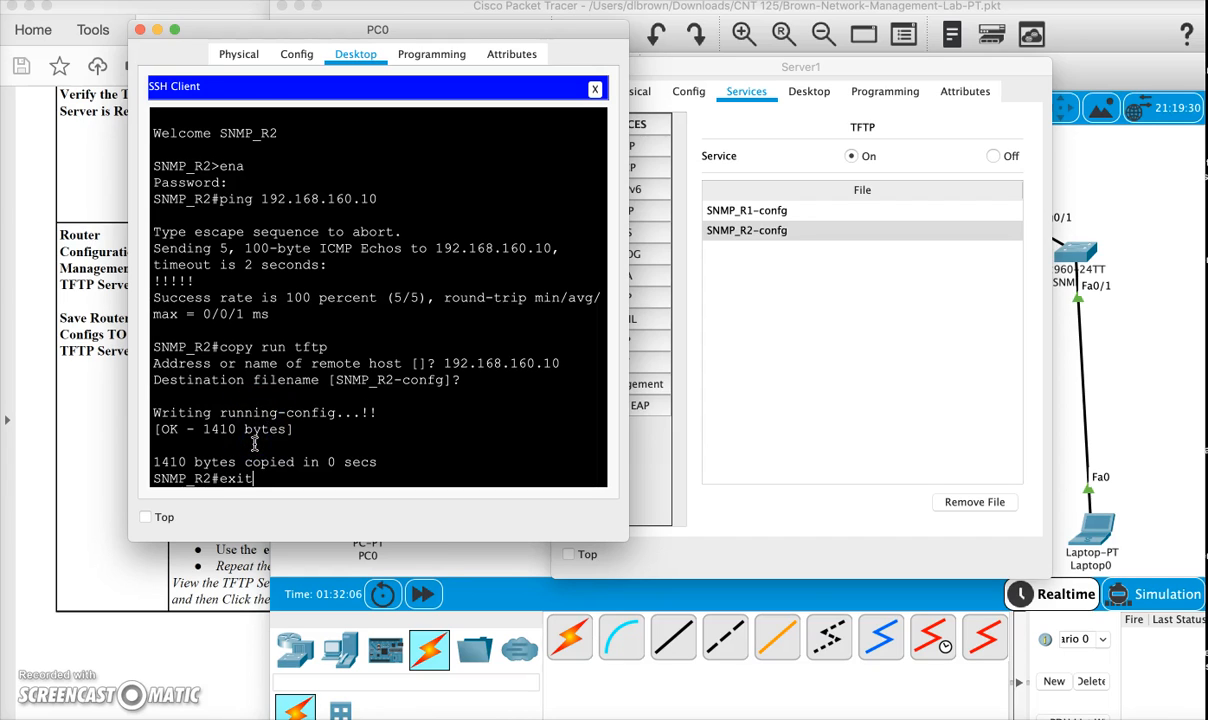
key(Return)
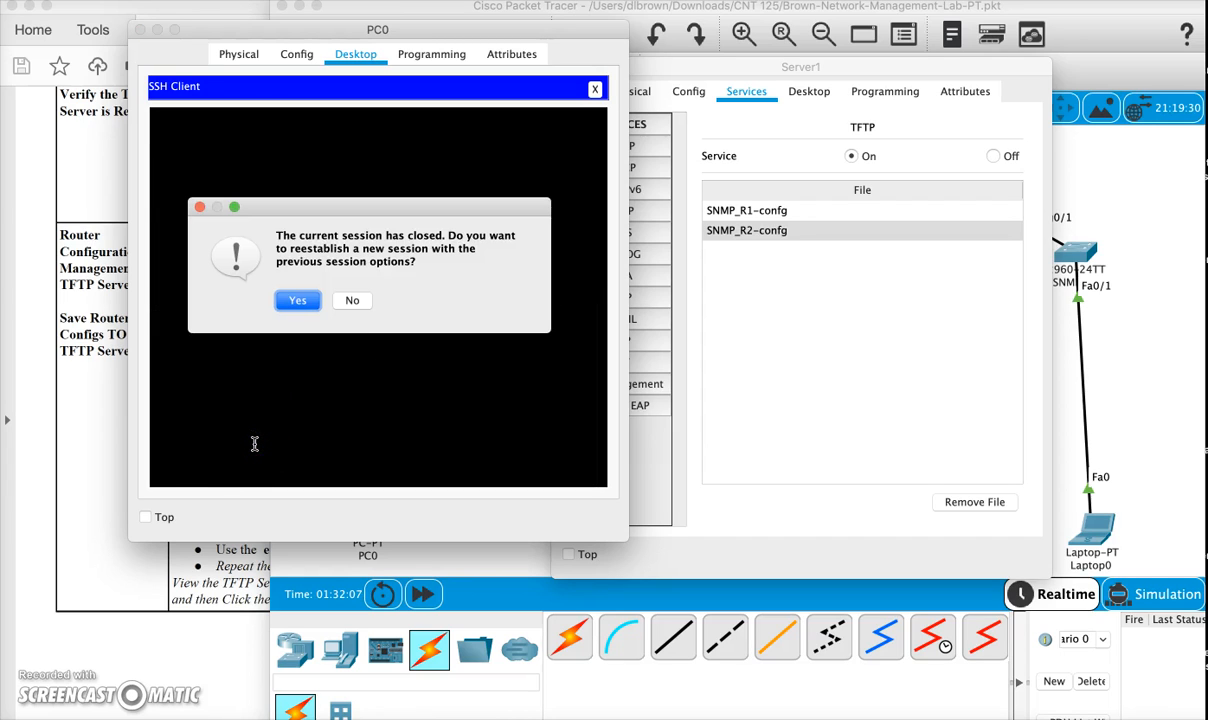
click(350, 301)
click(140, 30)
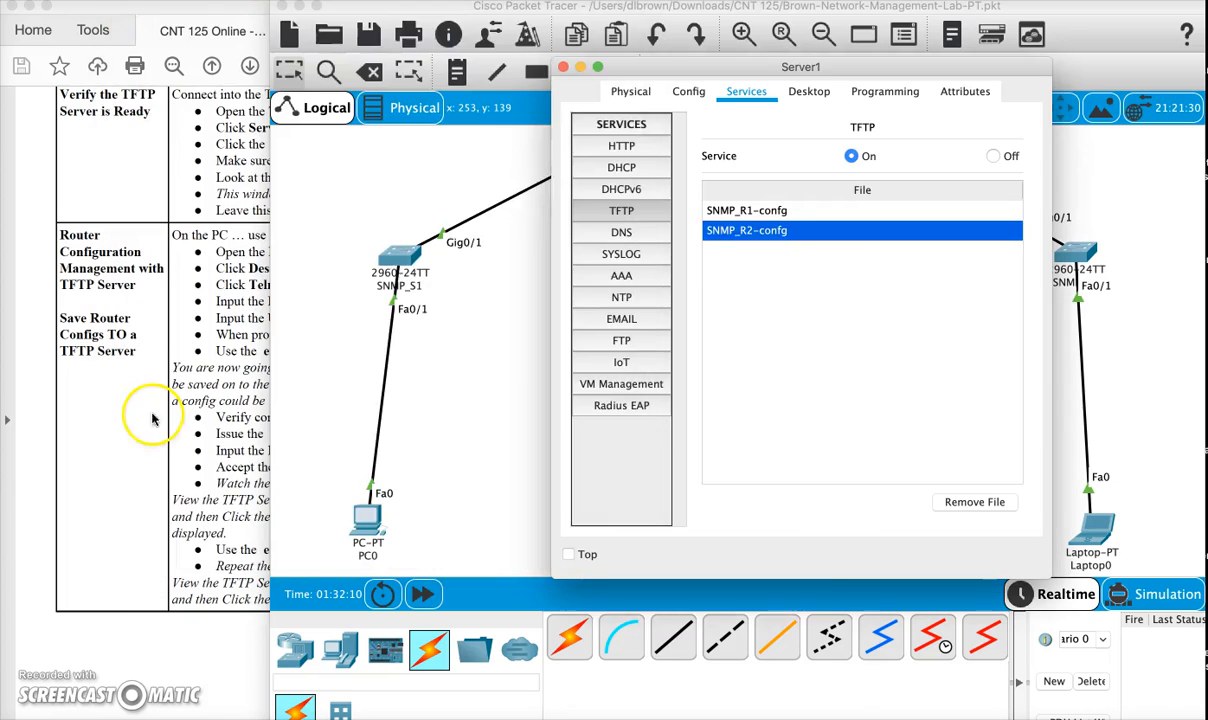
- View the lab PDF's section on restoring a router config from a TFTP server, and close the Server1 window
click(152, 418)
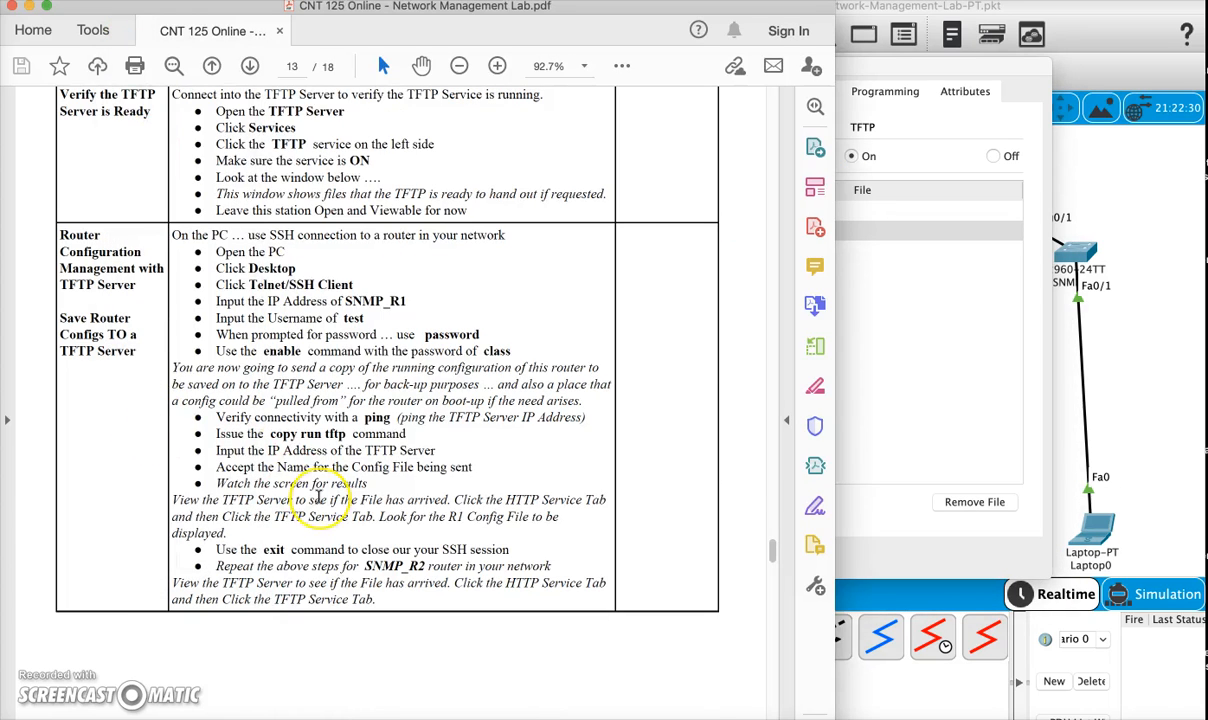
scroll(318, 497, down, 10)
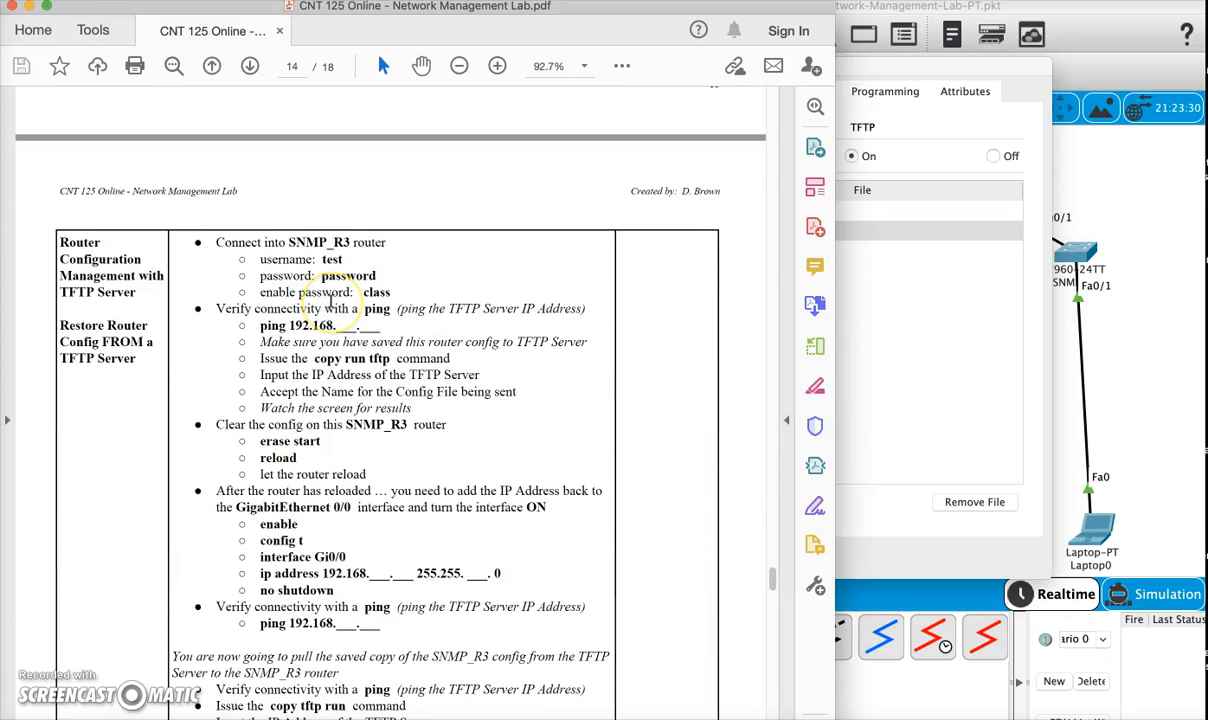
click(953, 70)
drag(953, 70, 997, 57)
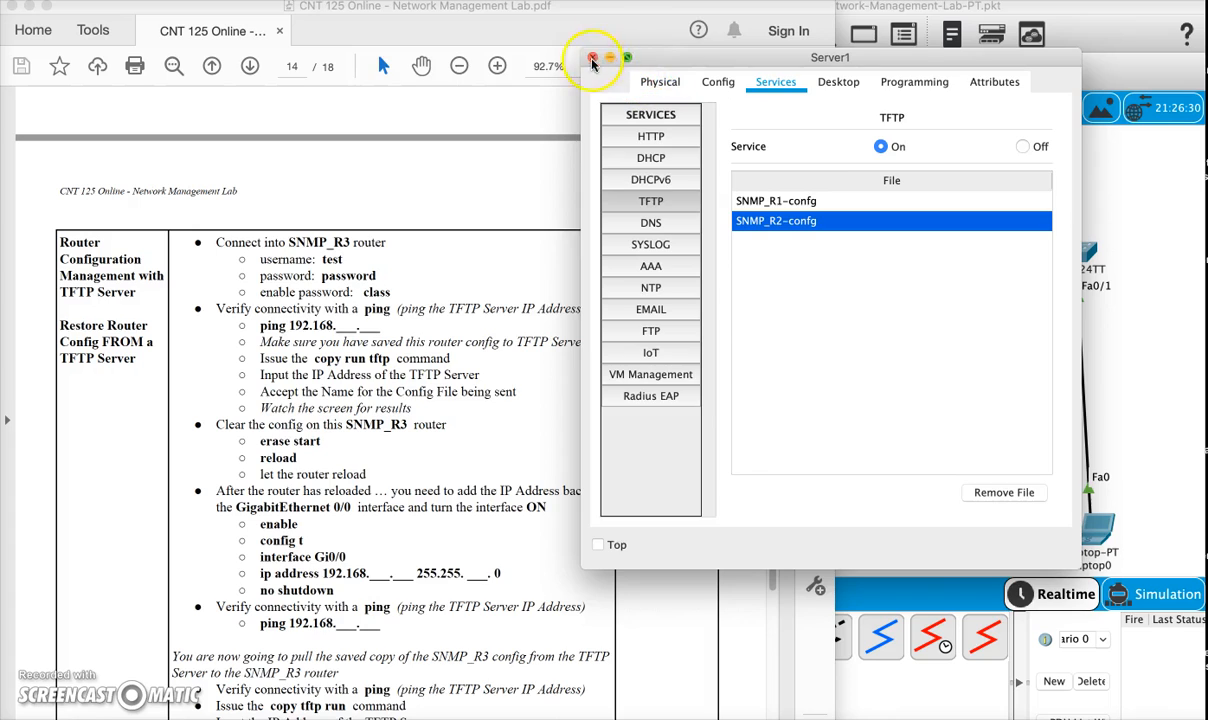
click(593, 59)
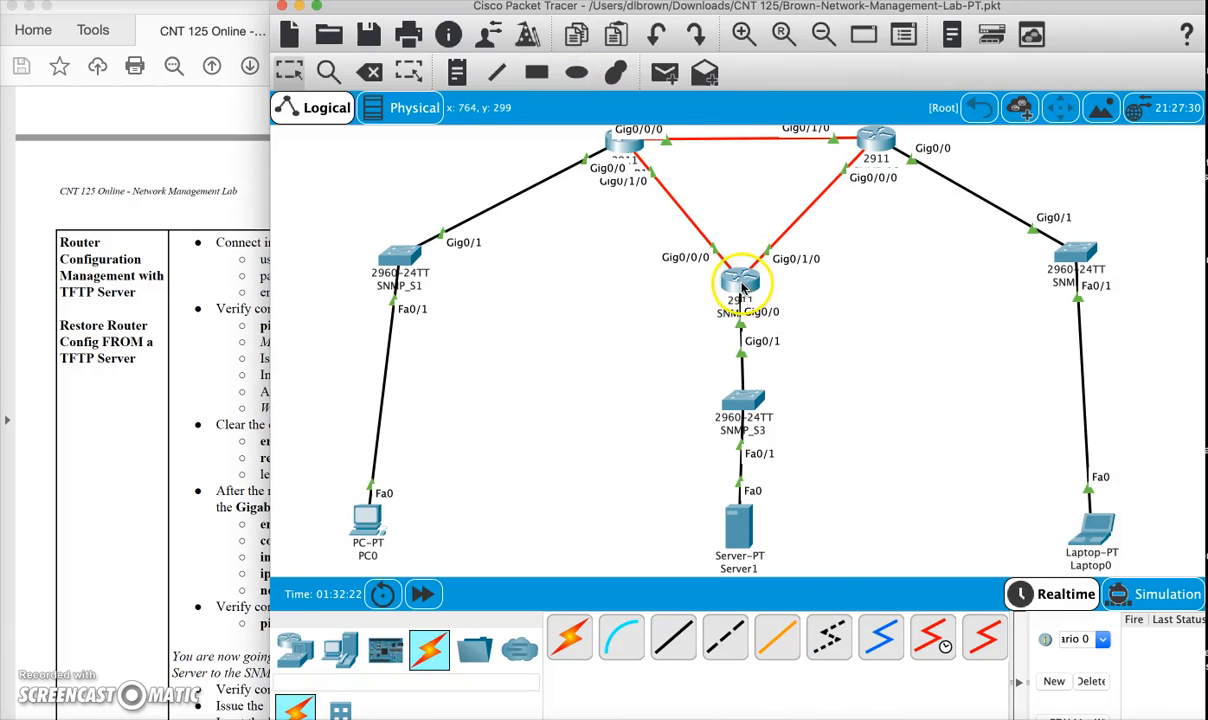
- Open the CLI of router SNMP_R3 and log in with username test and the login password
click(741, 287)
drag(639, 110, 736, 113)
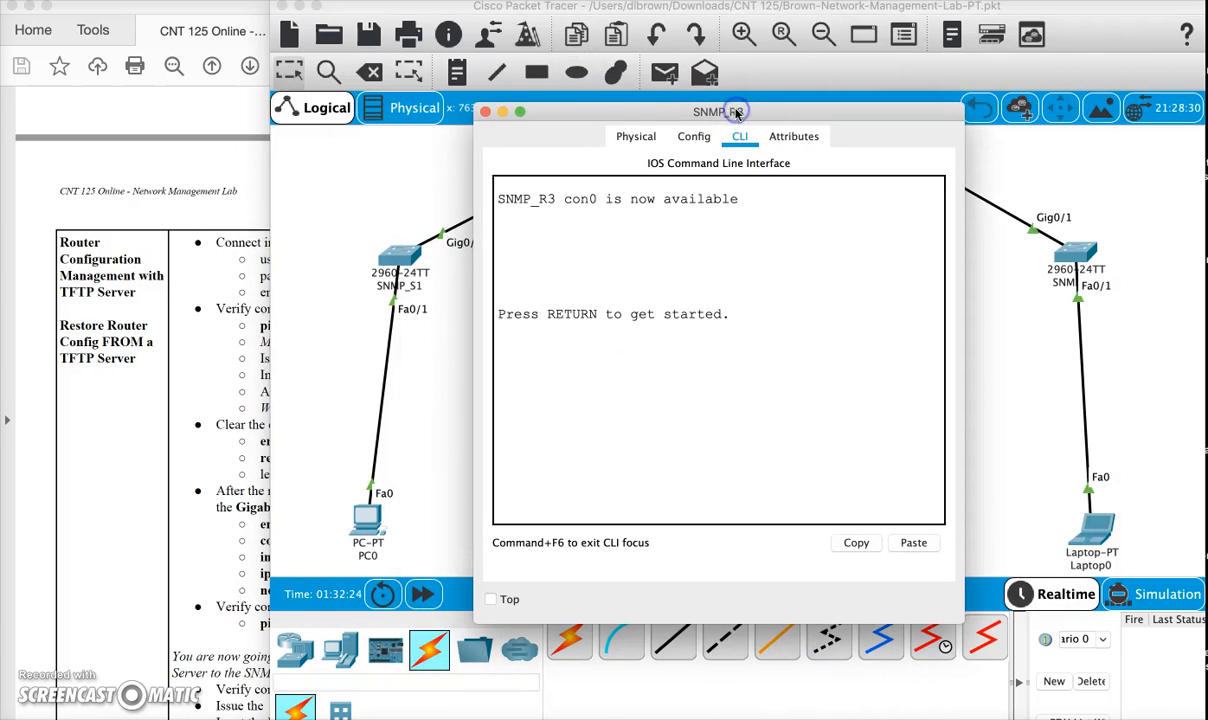
click(701, 369)
key(Return)
key(Return)
key(Return)
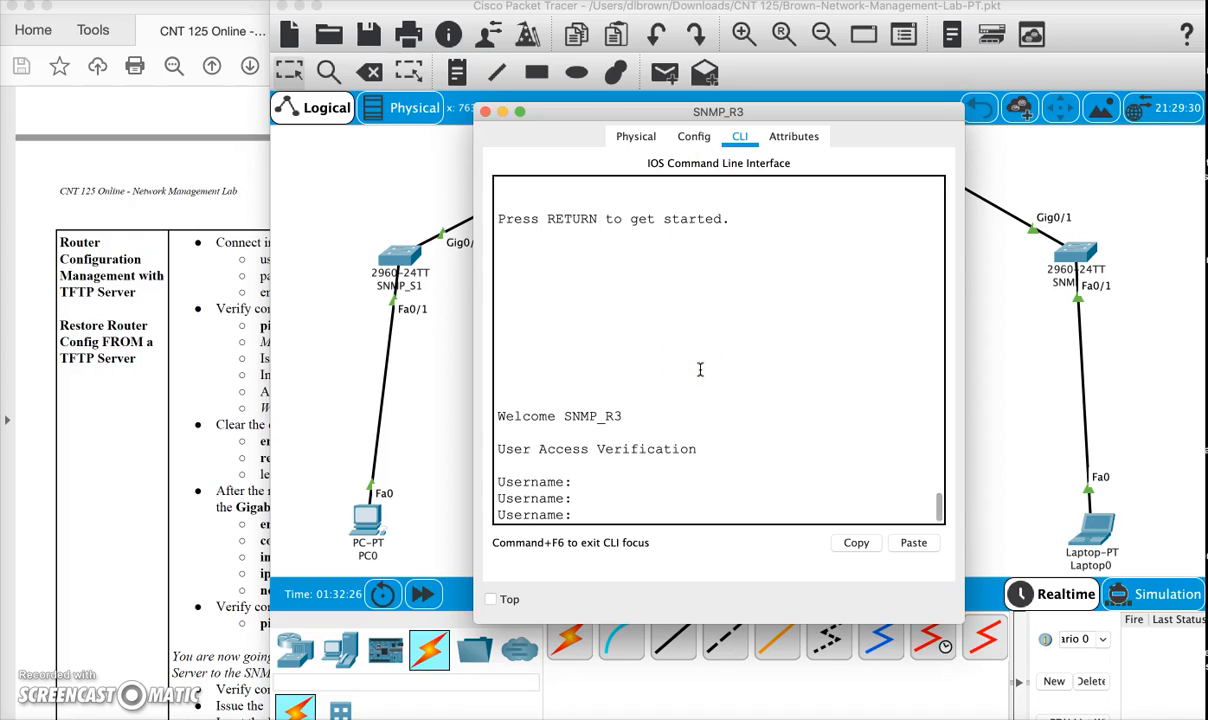
text(test)
key(Return)
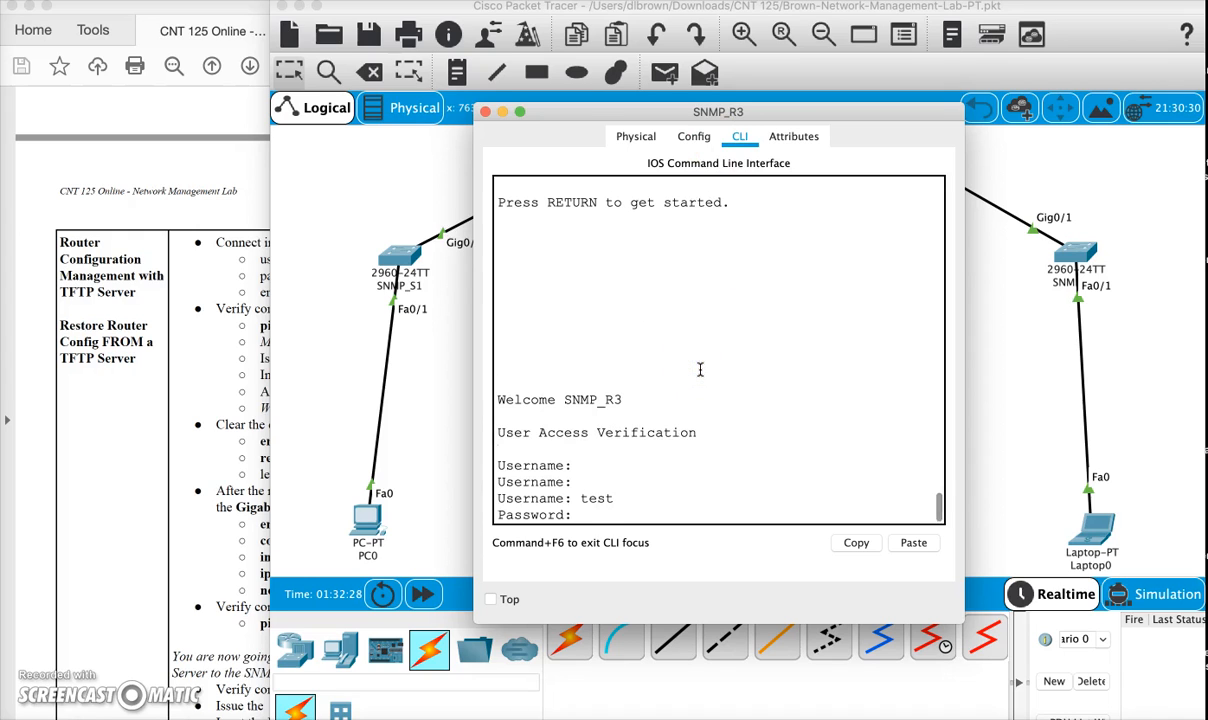
key(Return)
- Enter privileged mode on SNMP_R3 with the ena command and the enable password
text(ena)
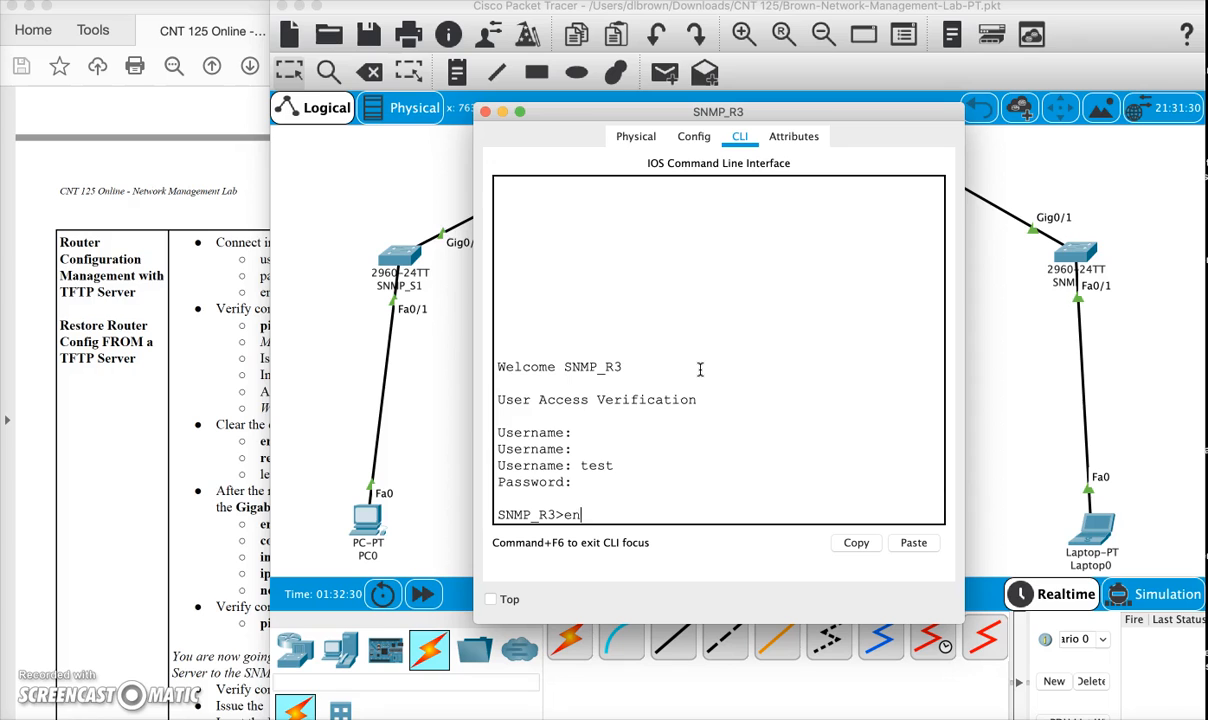
key(Return)
key(Return)
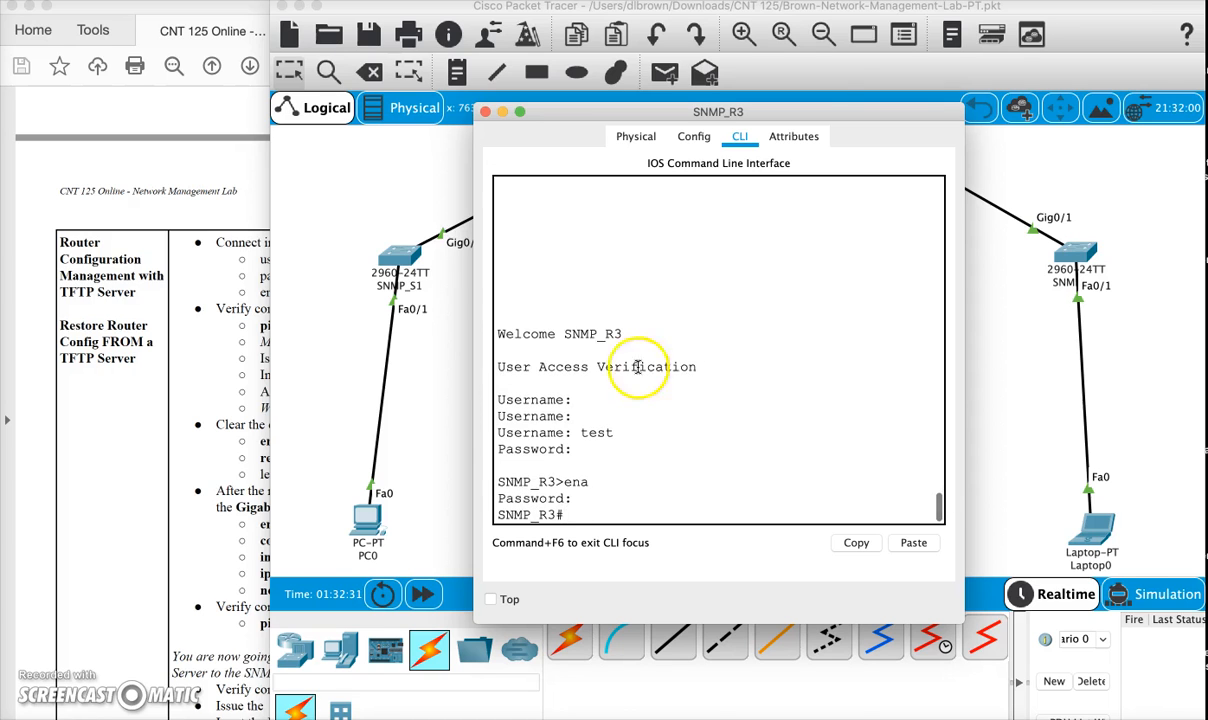
- Ping the TFTP server at 192.168.160.10 from SNMP_R3
click(181, 404)
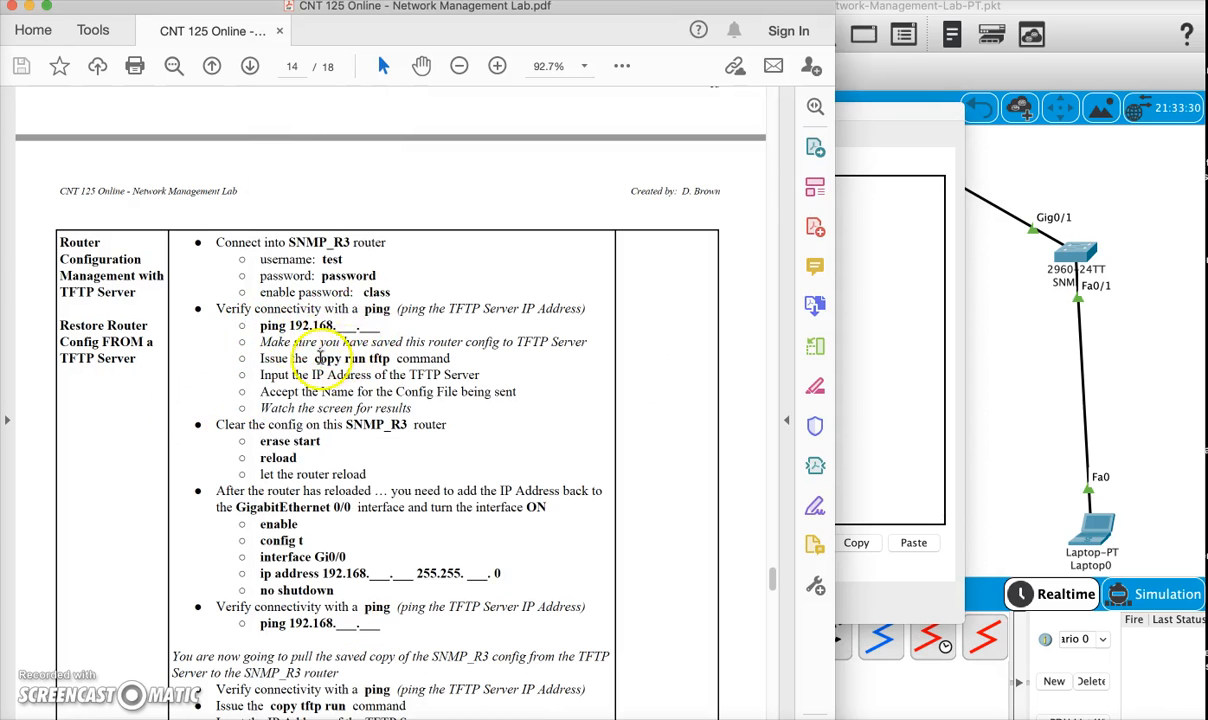
click(856, 347)
text(co)
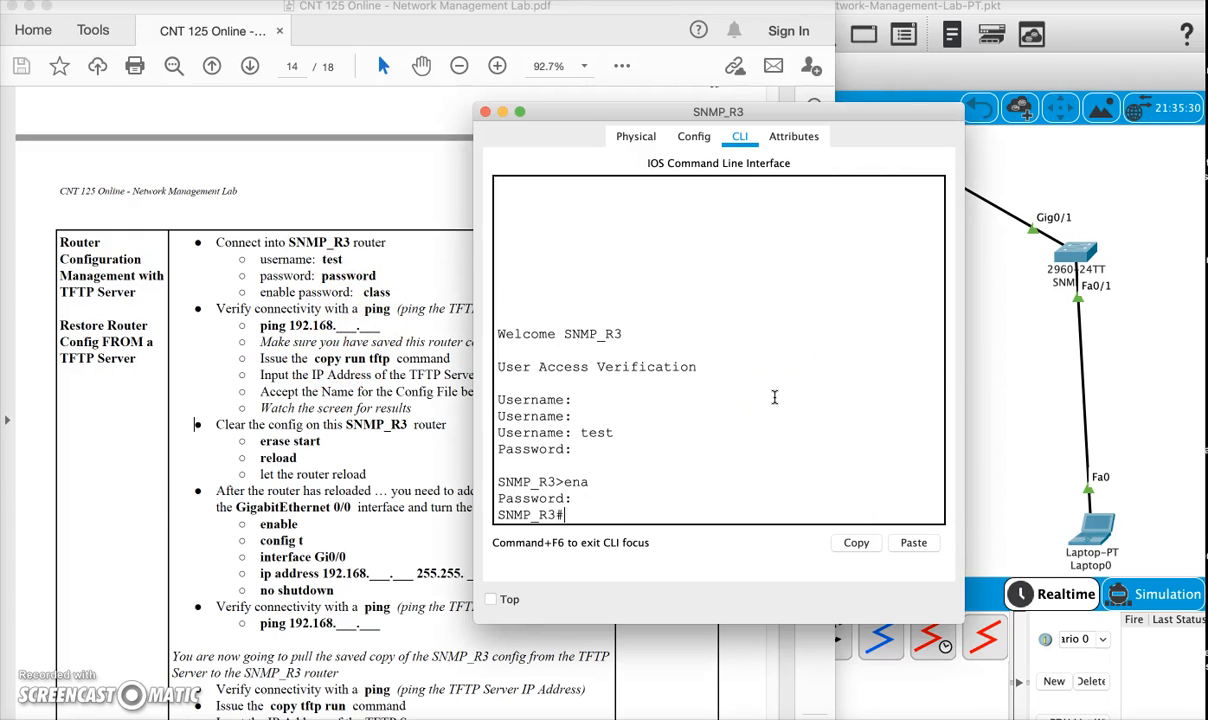
text(ping 192.1689)
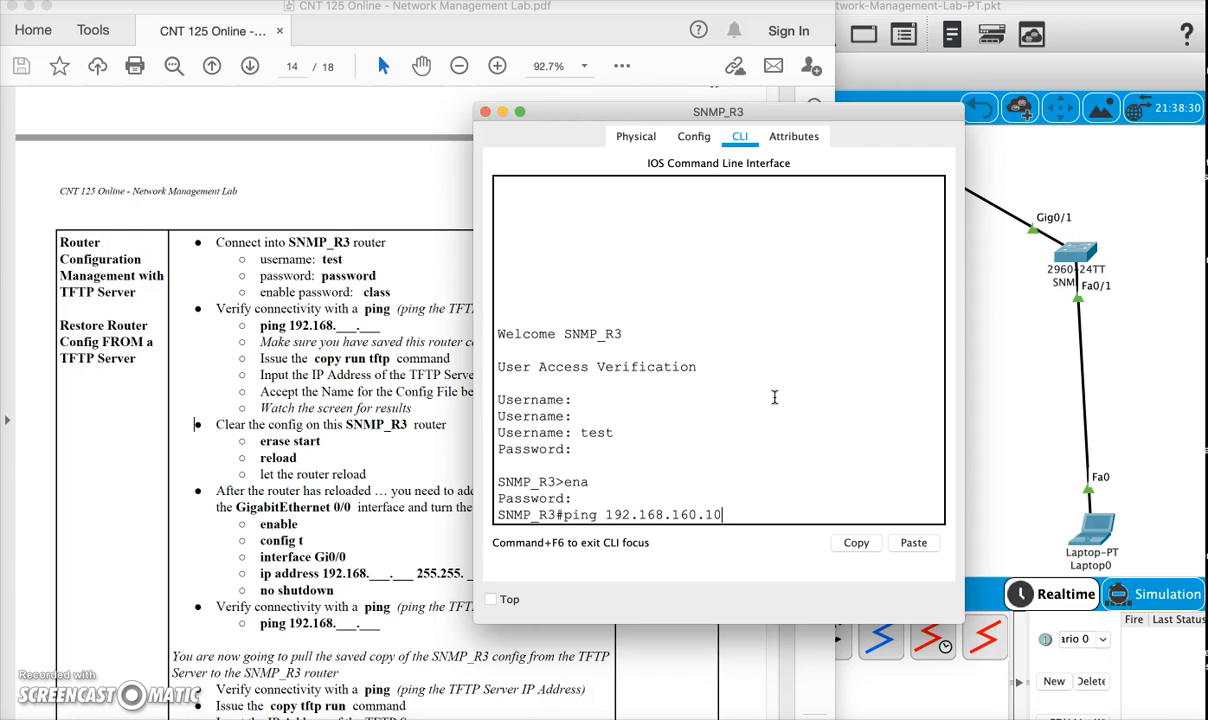
key(Return)
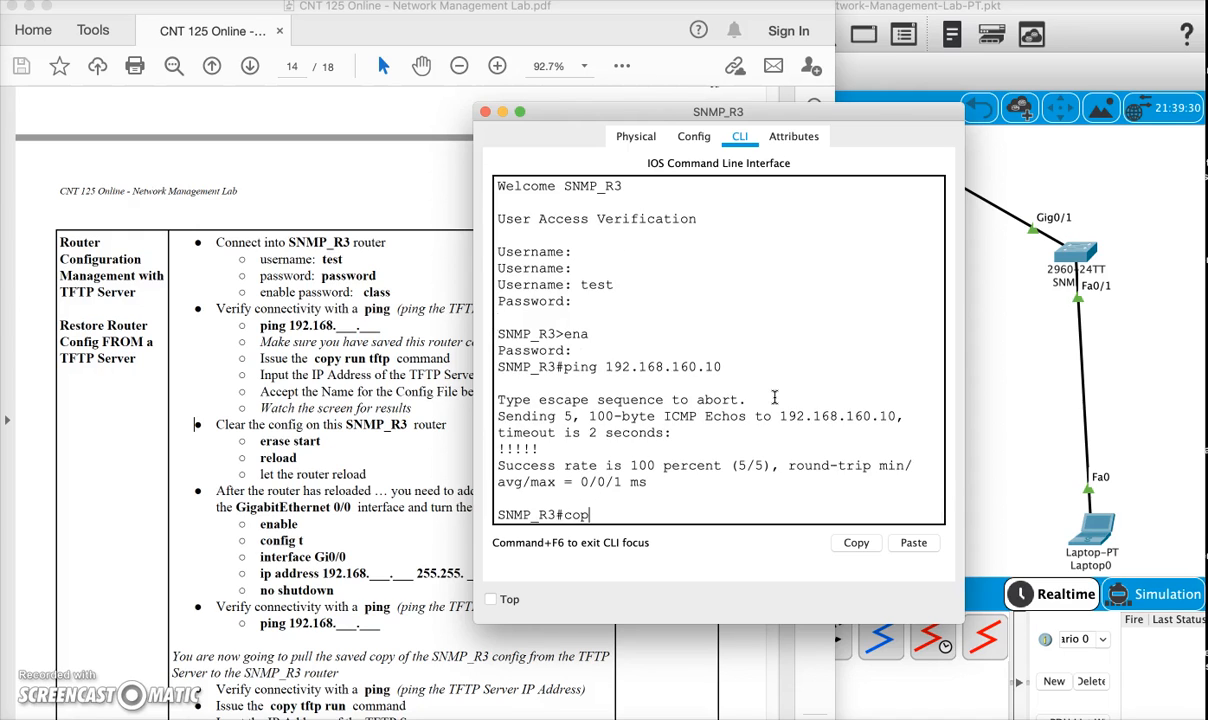
- Copy SNMP_R3's running configuration to the TFTP server at 192.168.160.10 with copy run tftp, accepting the default filename SNMP_R3-confg
text(copy run tftp)
key(Return)
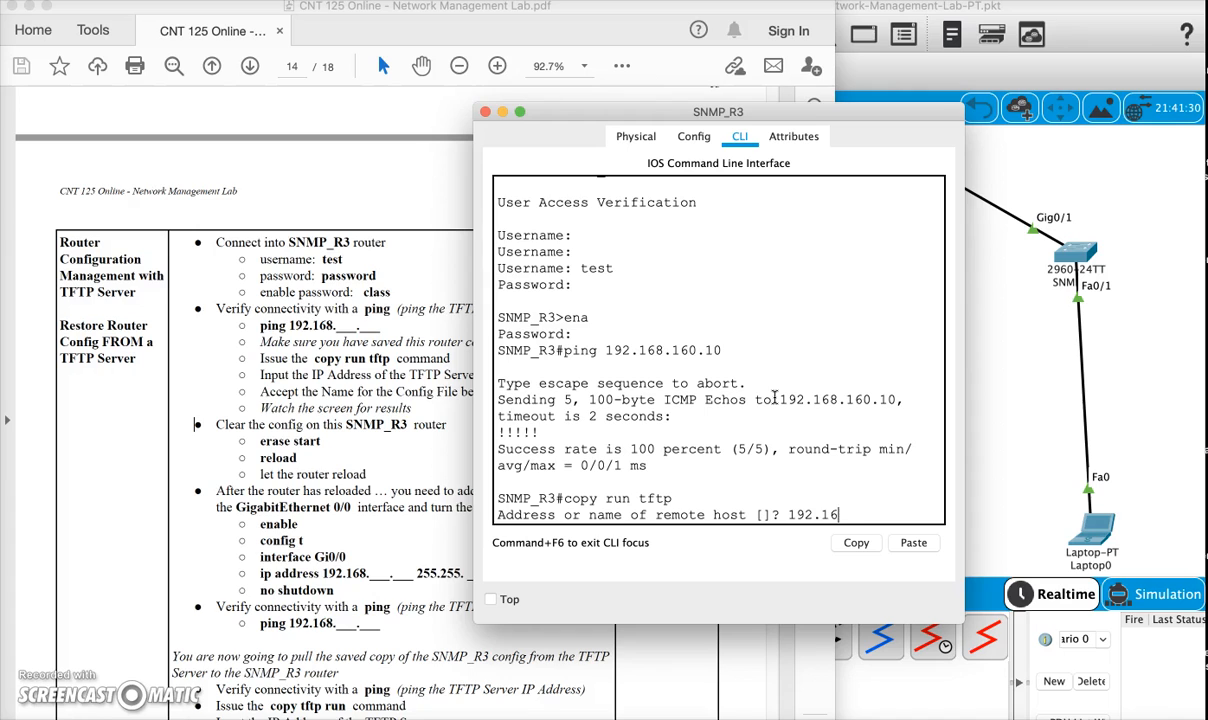
text(192.168.160.10)
key(Return)
key(Return)
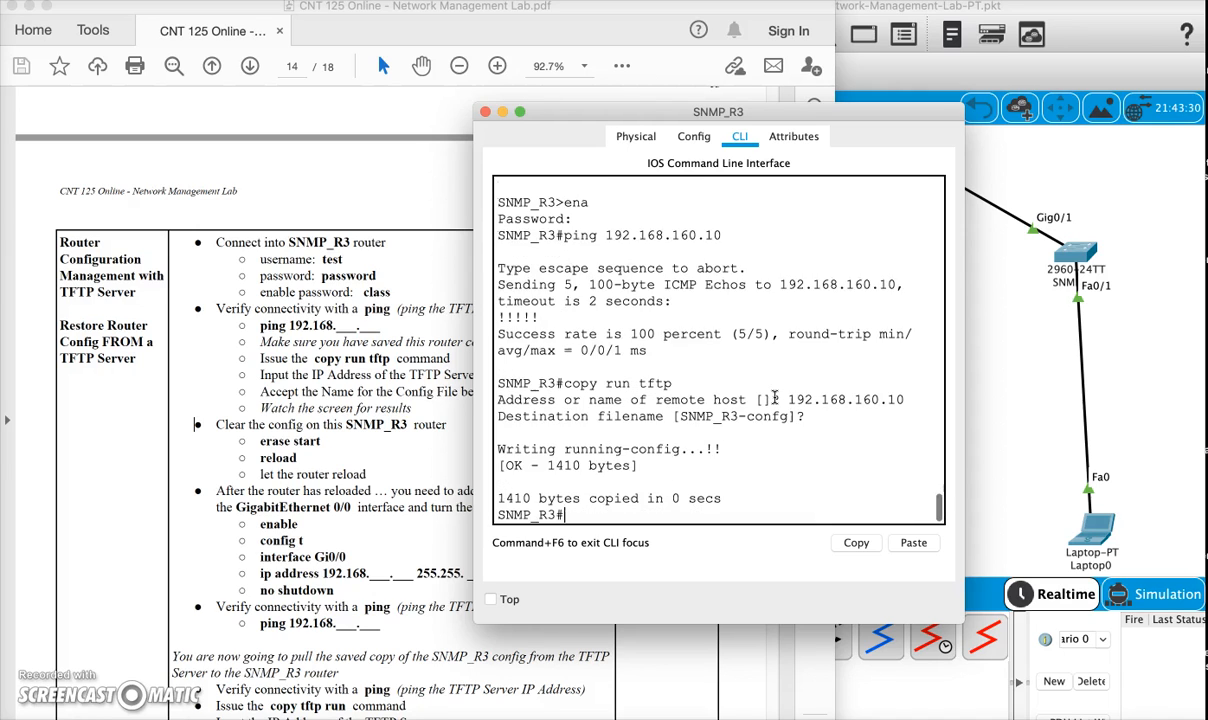
- Check the TFTP service's file list on Server1 for the saved router configurations, and close the Server1 window
drag(866, 121, 655, 38)
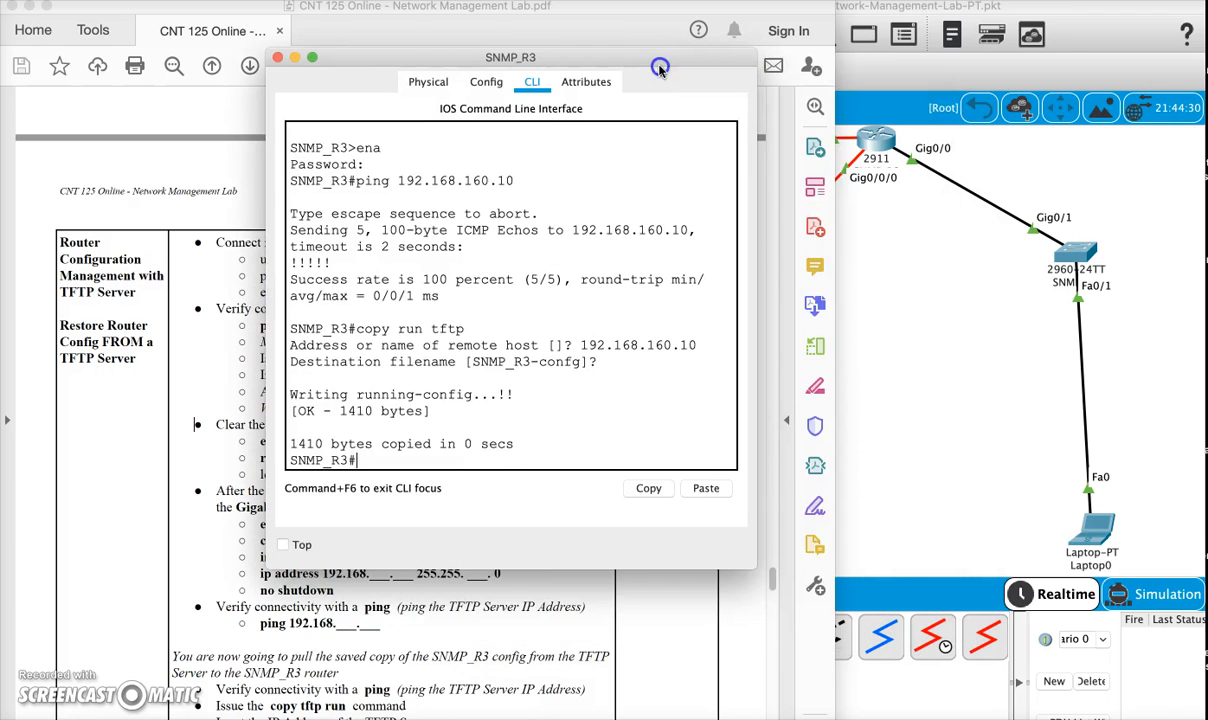
click(872, 328)
click(749, 514)
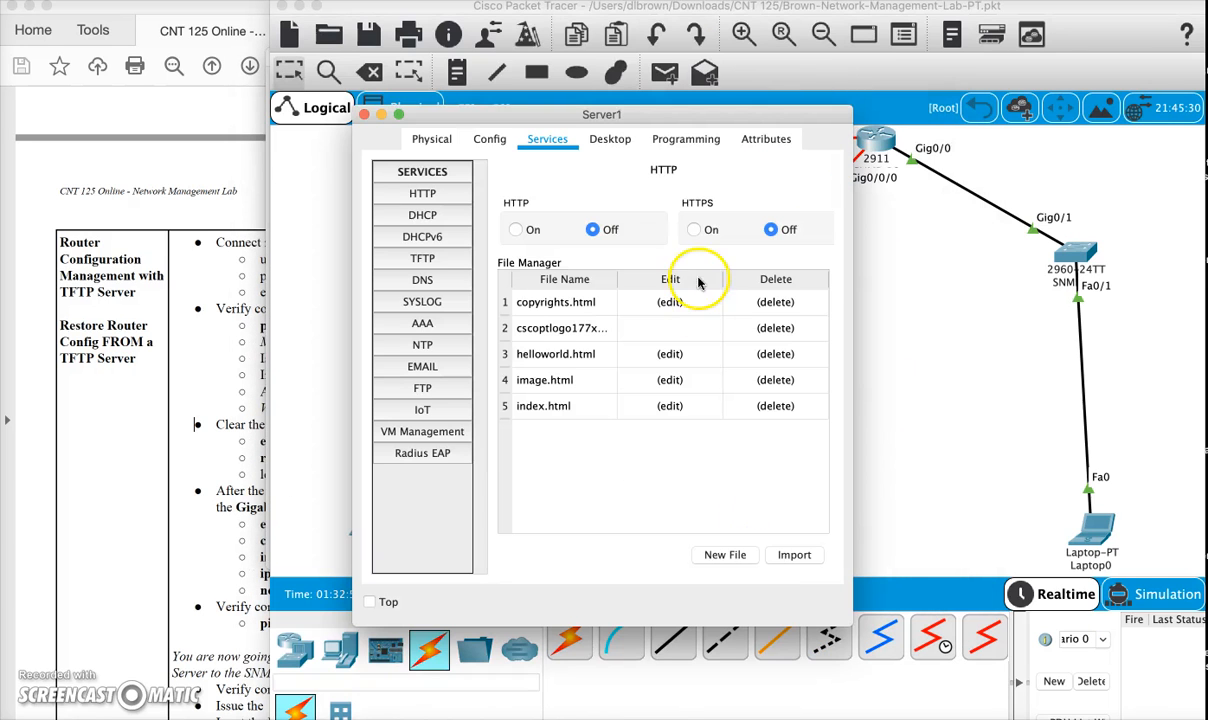
click(422, 262)
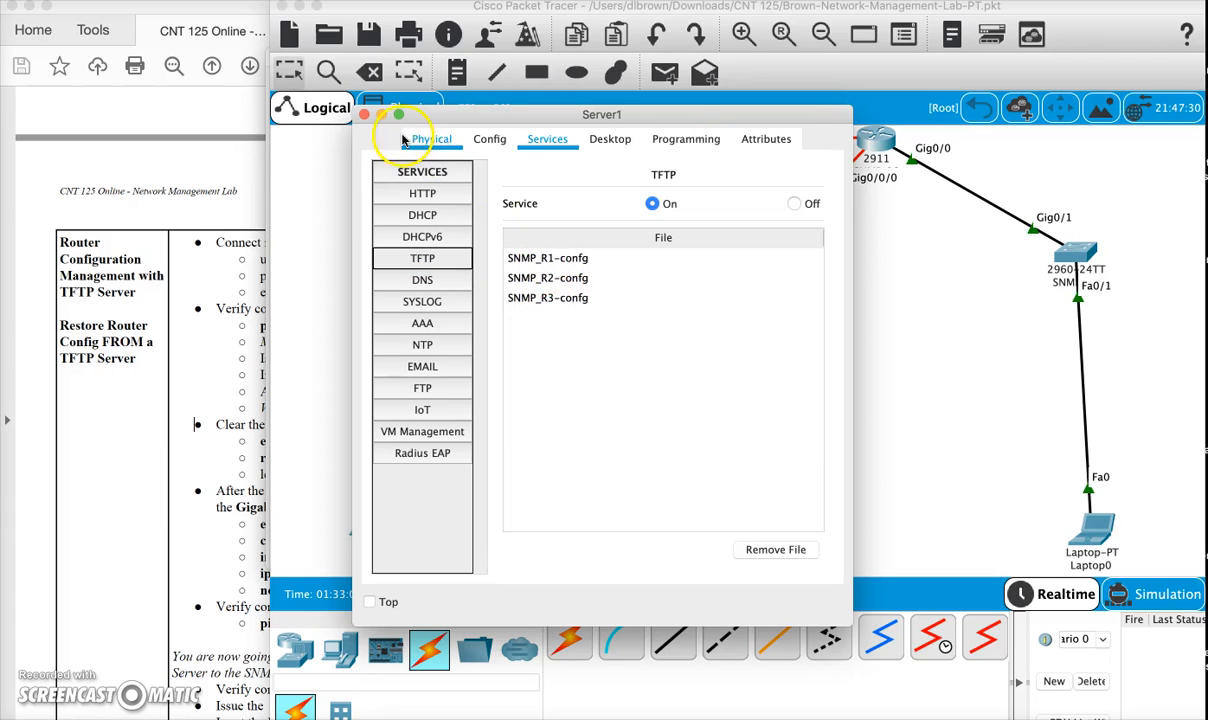
click(364, 114)
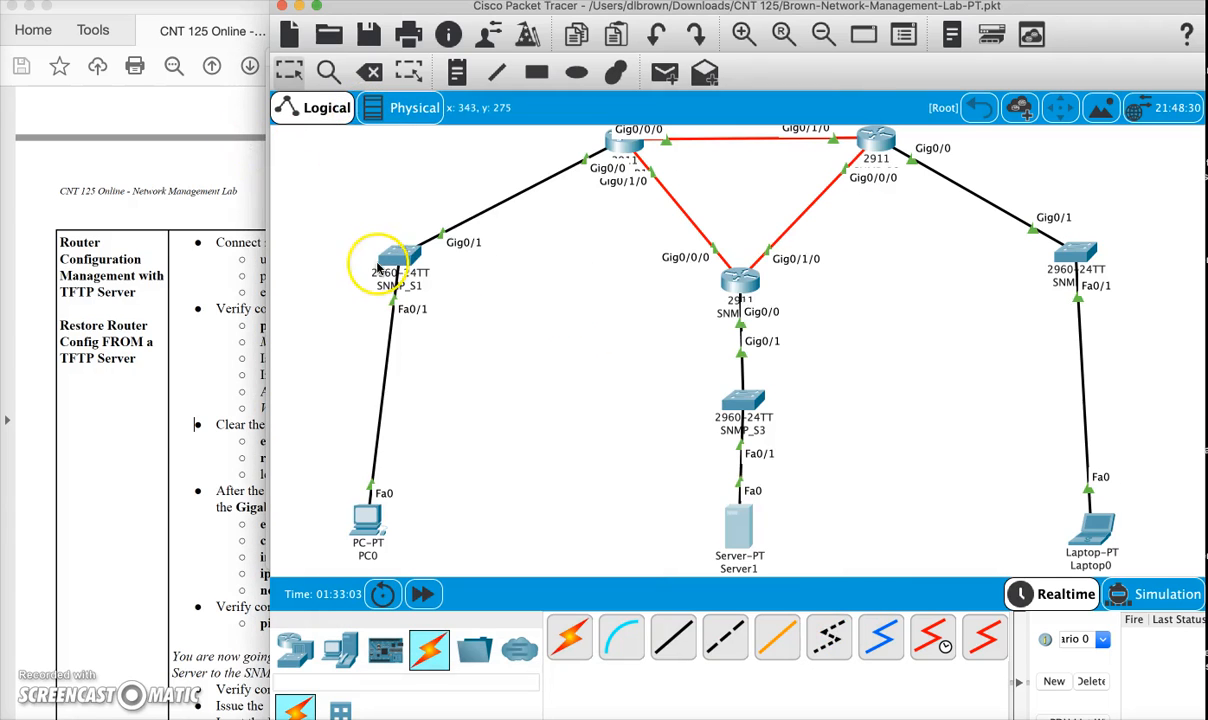
- Return to SNMP_R3's CLI, consult the lab's clearing instructions, and erase its startup configuration with erase start, confirming the erase
click(738, 275)
drag(512, 60, 775, 30)
click(158, 365)
scroll(314, 447, down, 3)
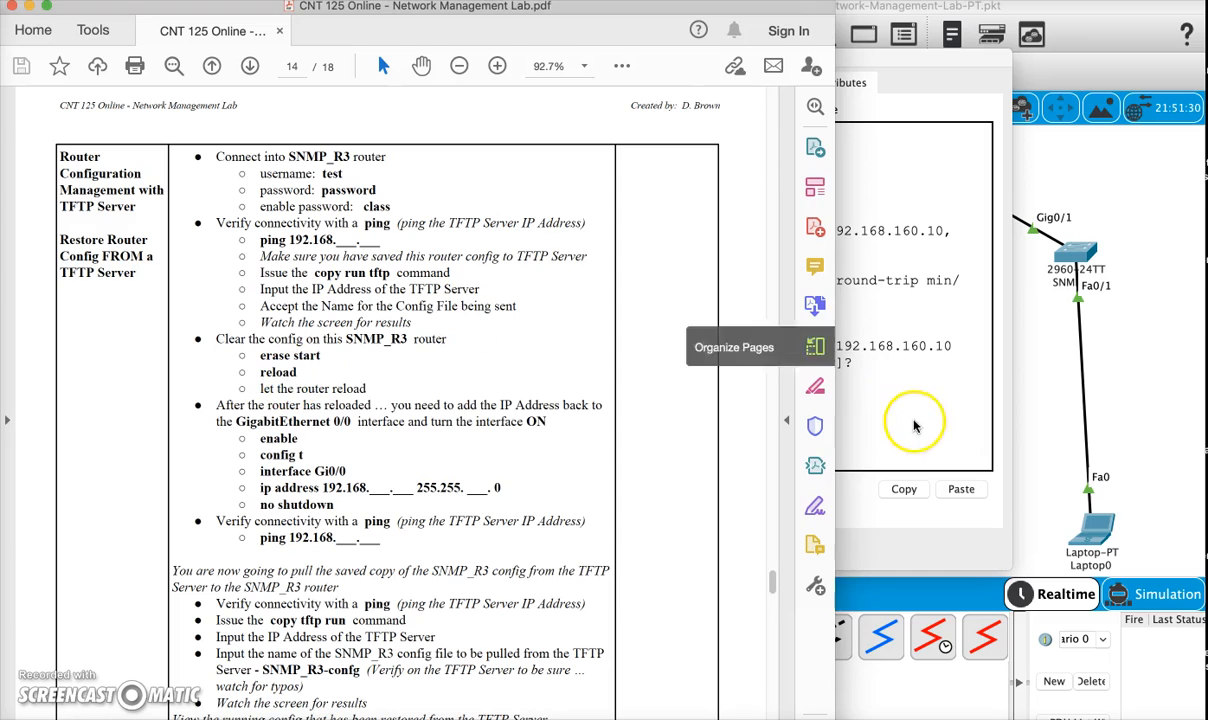
click(864, 397)
key(Return)
key(Return)
key(Return)
text(e)
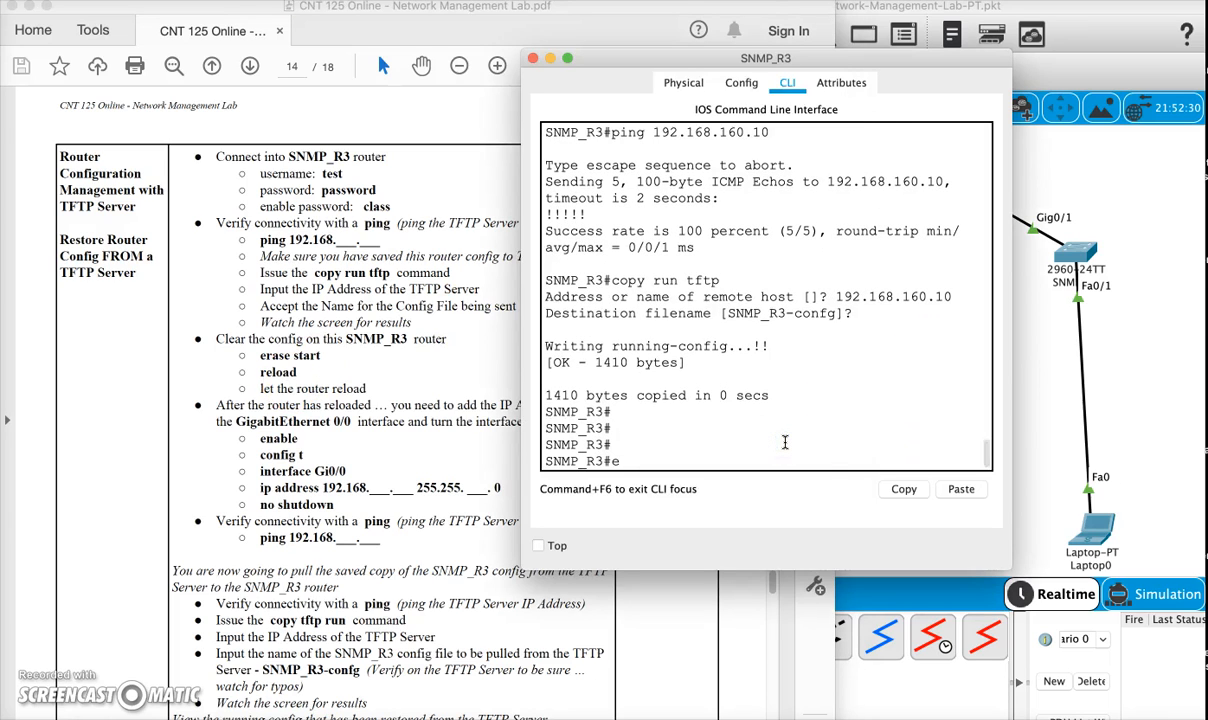
text(rase start)
key(Return)
- Reload SNMP_R3 with the reload command, answering no to saving the modified configuration and confirming the reload
key(Return)
text(reload)
key(Return)
key(Return)
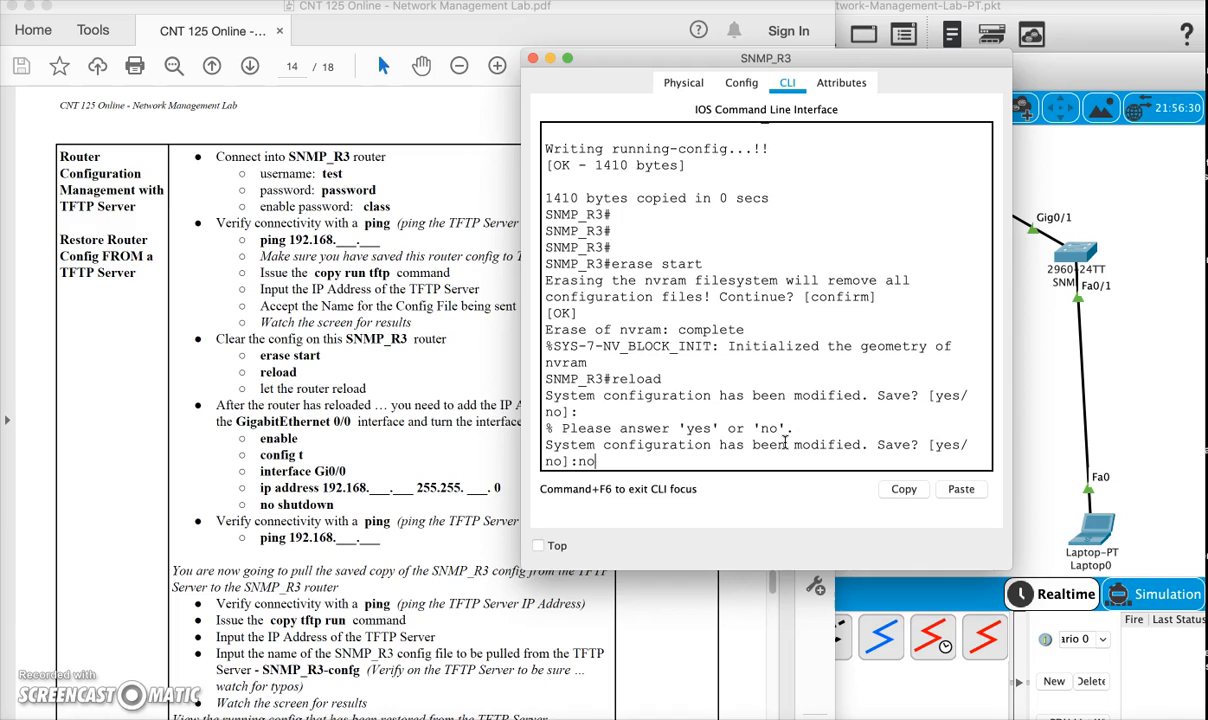
key(Return)
key(Return)
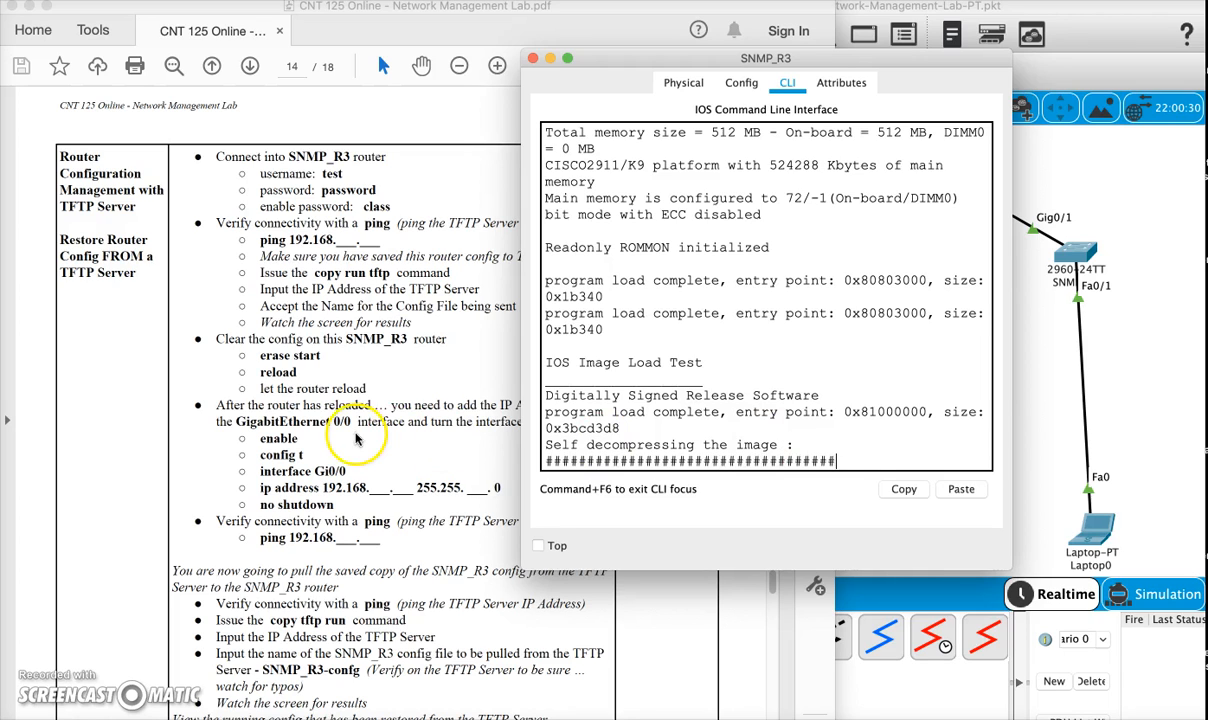
- Review the lab's GigabitEthernet 0/0 setup commands, and answer no to the initial configuration dialog on the reloaded router
scroll(392, 467, down, 3)
scroll(392, 467, down, 1)
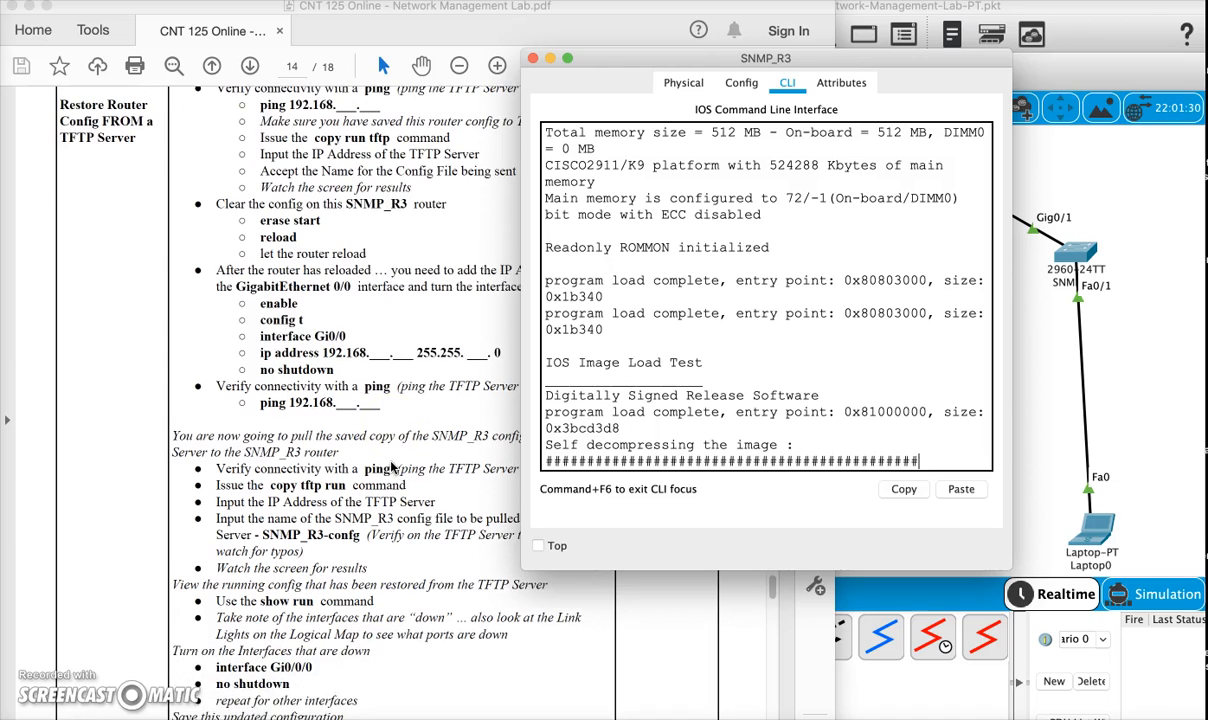
click(323, 323)
drag(237, 286, 350, 356)
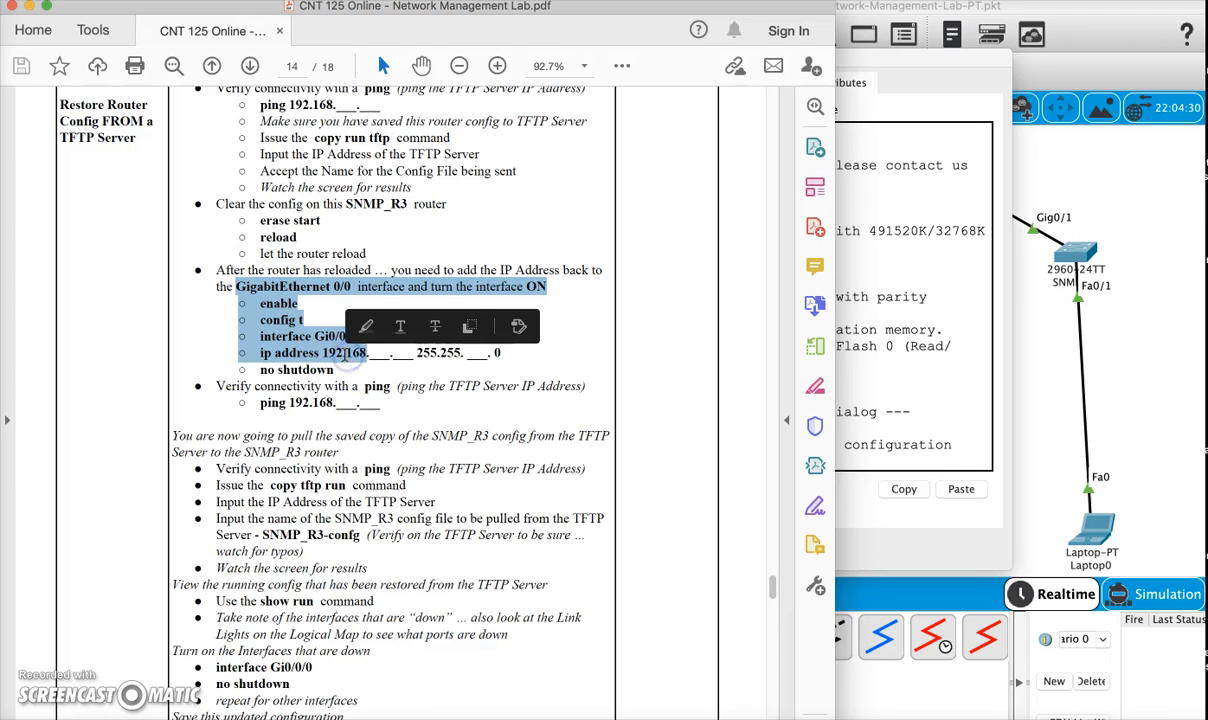
click(890, 440)
text(no)
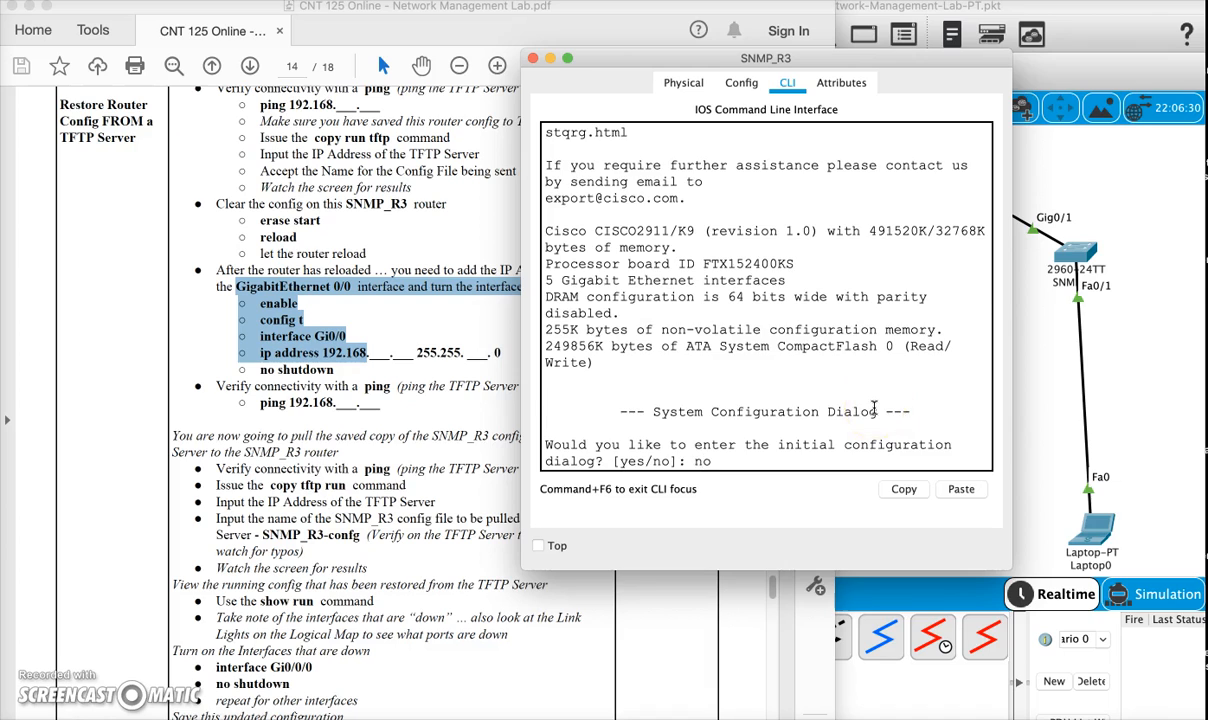
key(Return)
- Enter privileged mode and global configuration mode on the reloaded router with ena and config t
key(Return)
text(er>e)
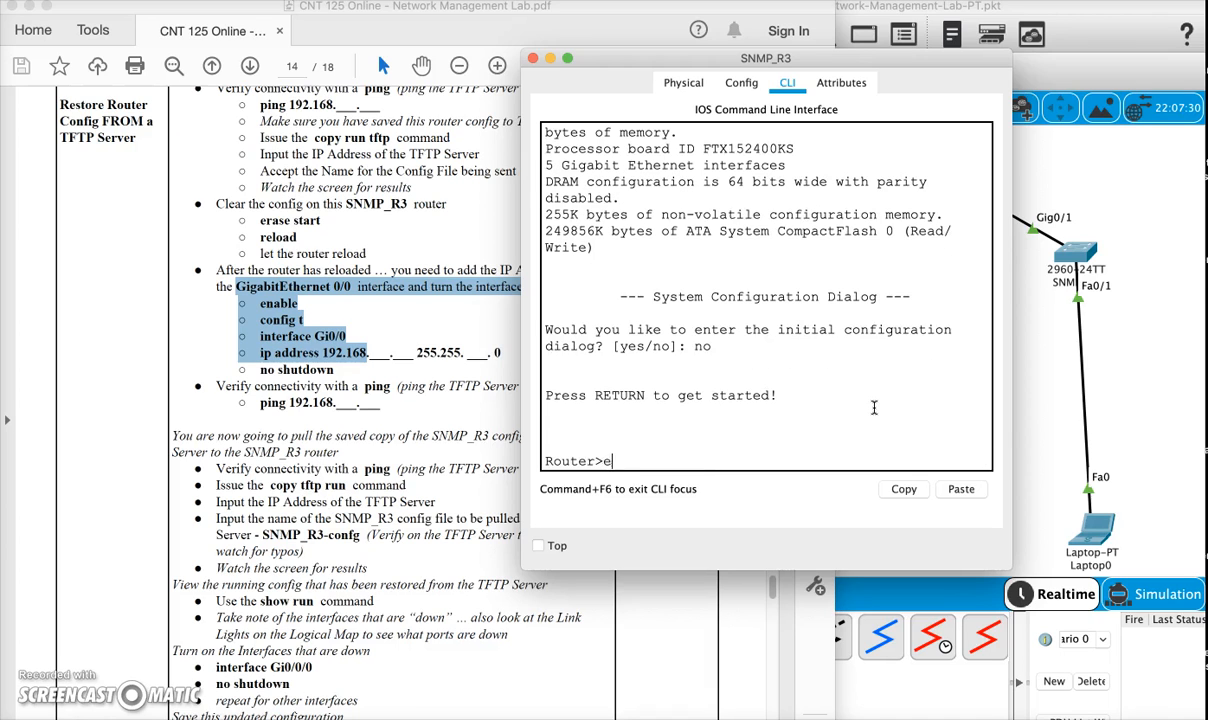
text(na)
key(Return)
text(config t)
key(Return)
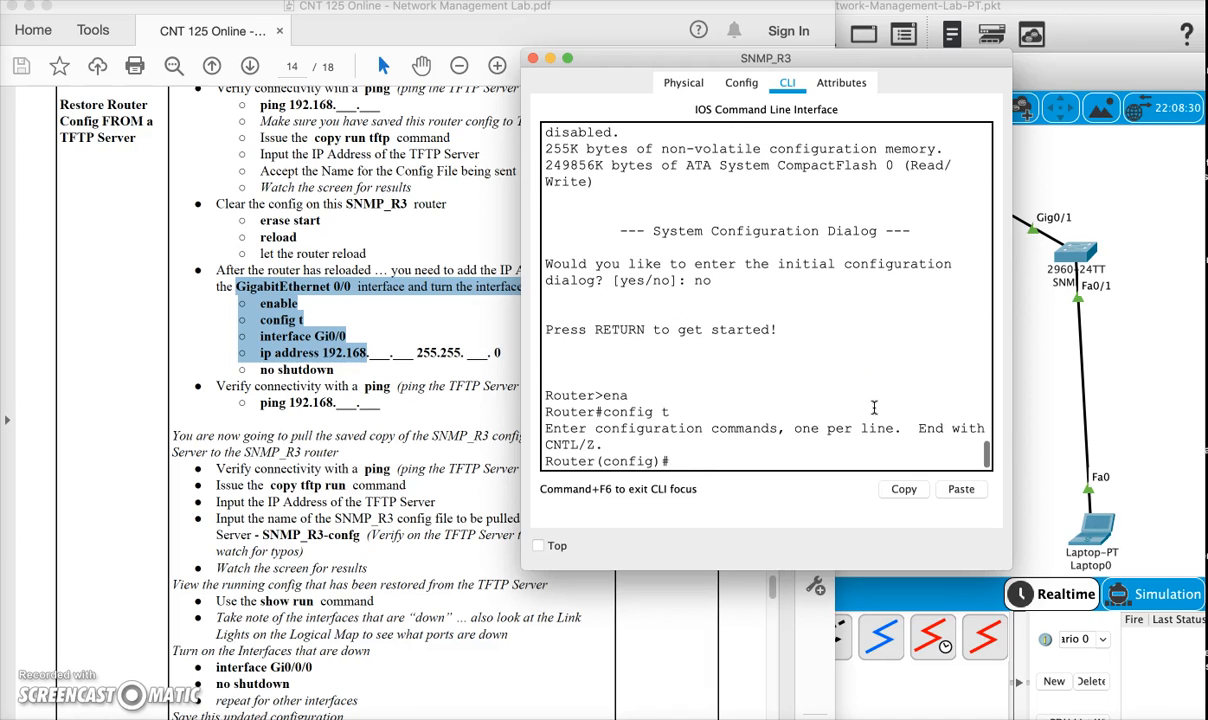
- Assign IP address 192.168.160.1 with mask 255.255.224.0 to interface gigabitEthernet 0/0
text(in)
key(Tab)
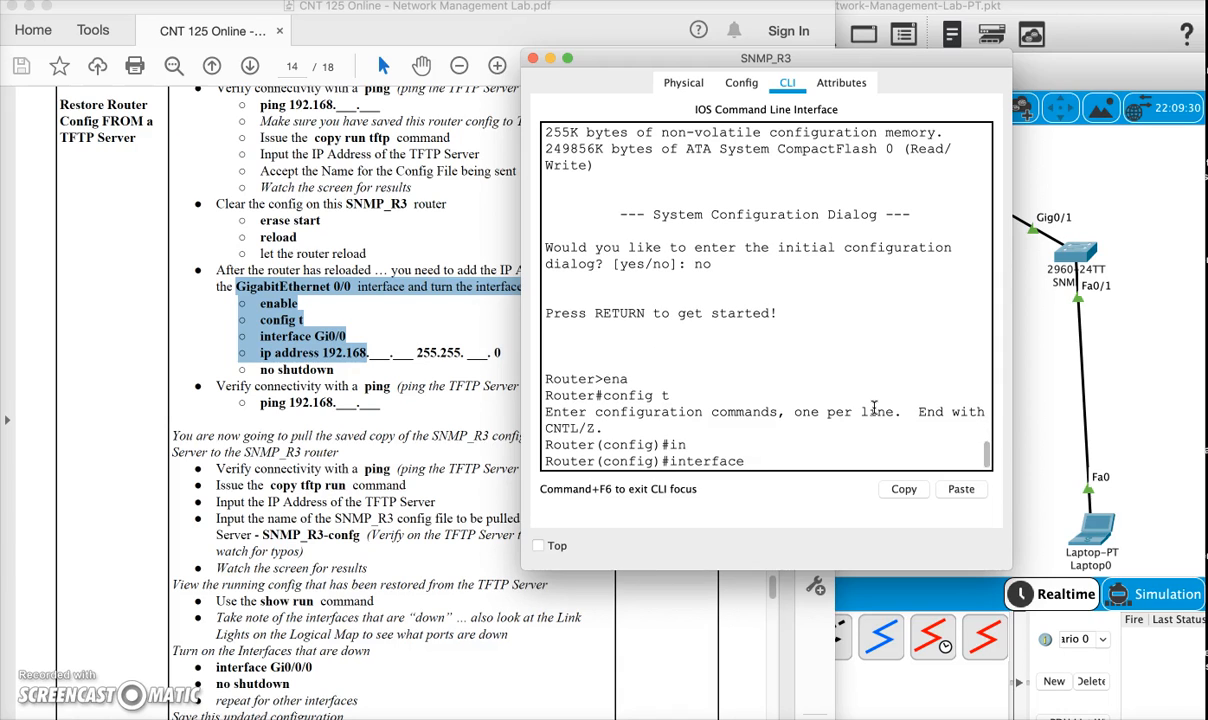
text(gi)
key(Tab)
text(0/0)
key(Return)
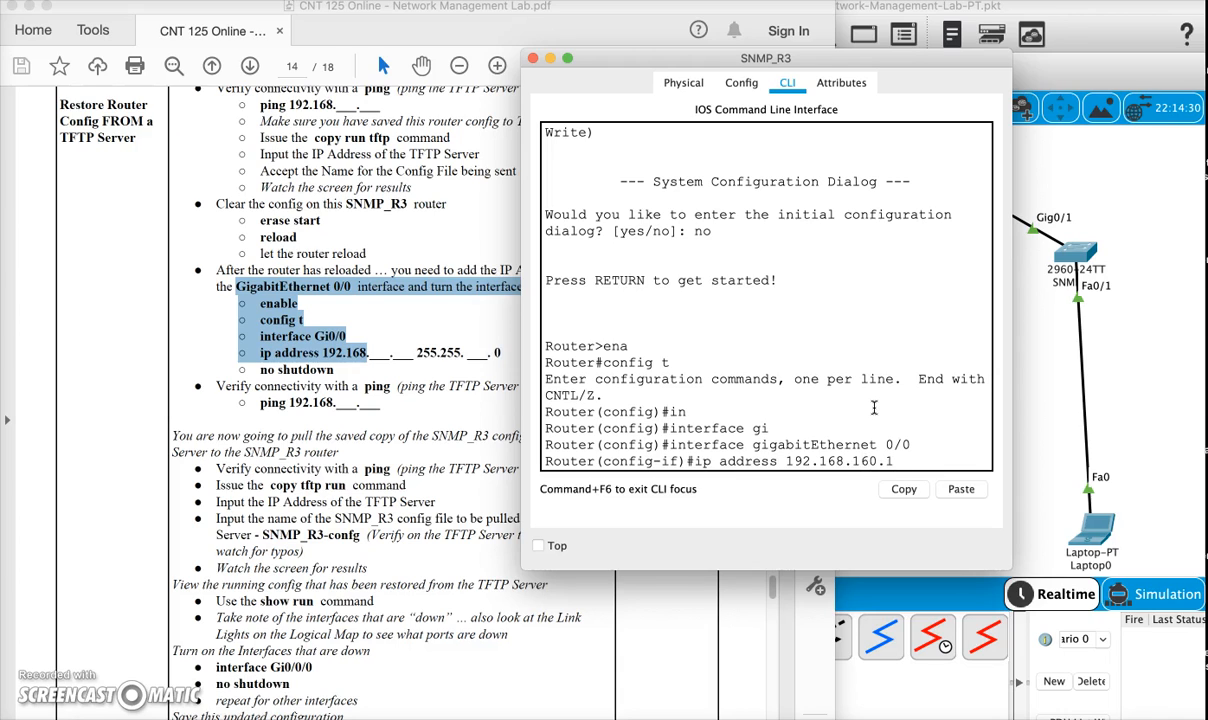
text(24.0)
key(Return)
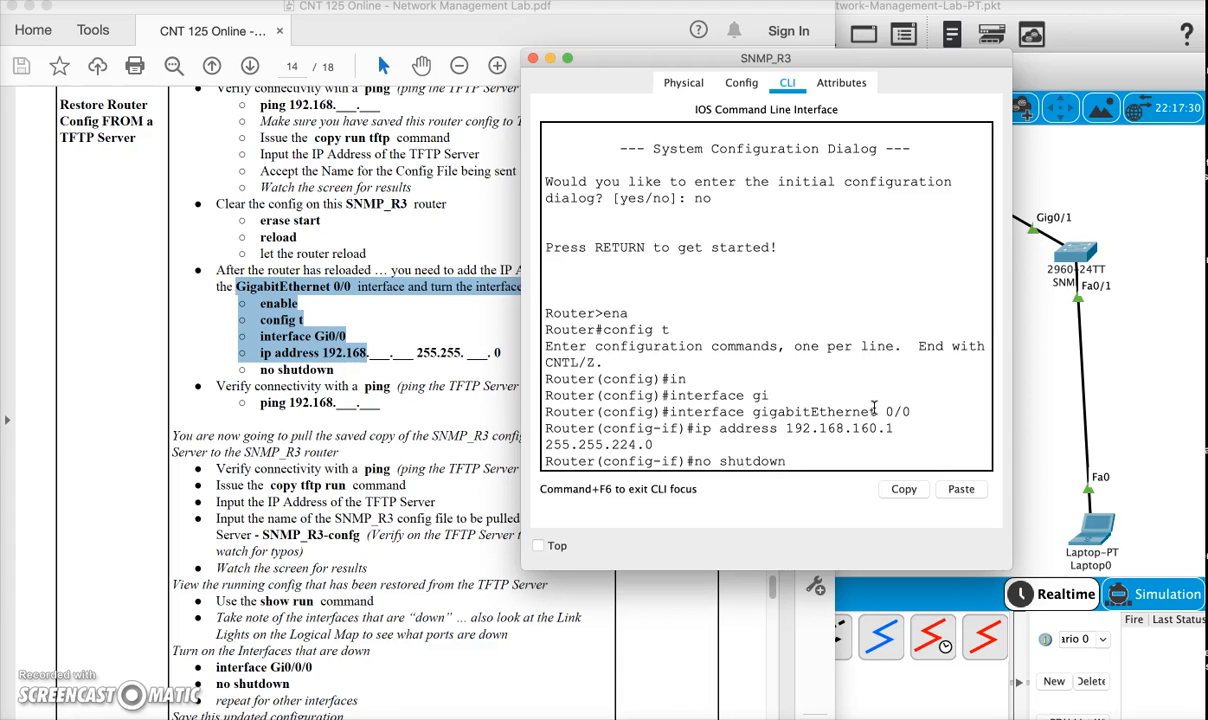
- Enable the GigabitEthernet 0/0 interface with no shutdown and check the router's link lights in the topology
text(no shutdown)
key(Return)
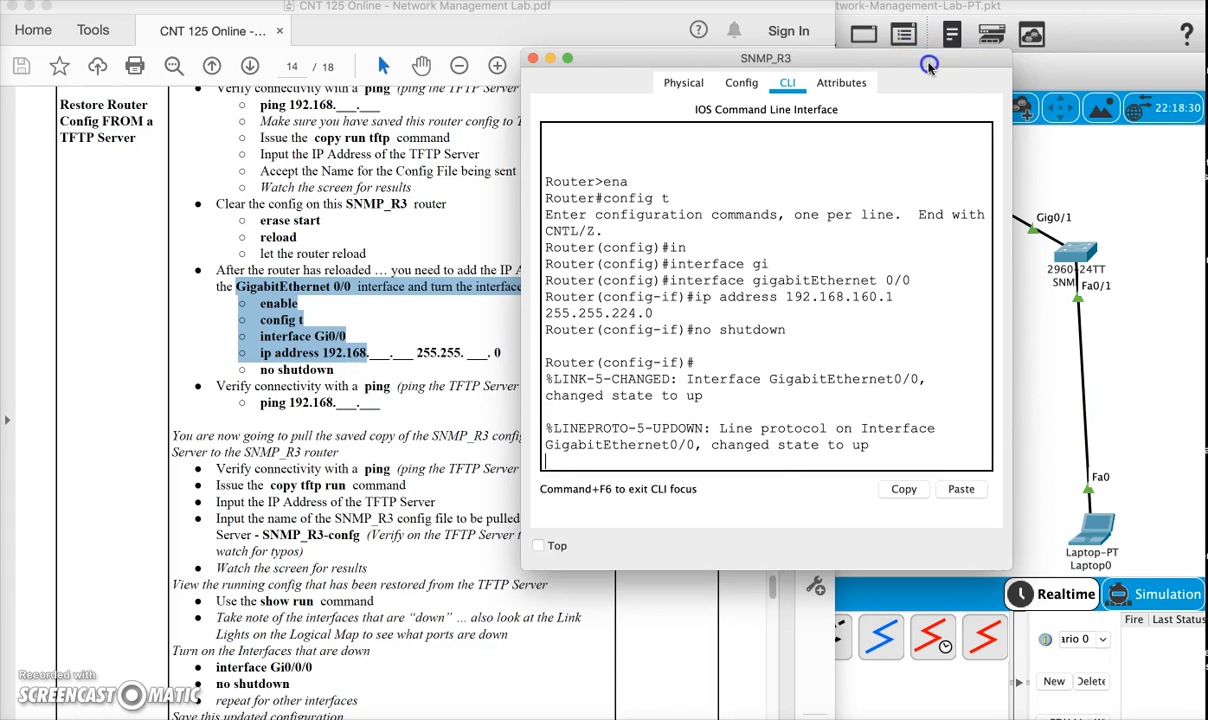
drag(929, 65, 730, 28)
click(895, 288)
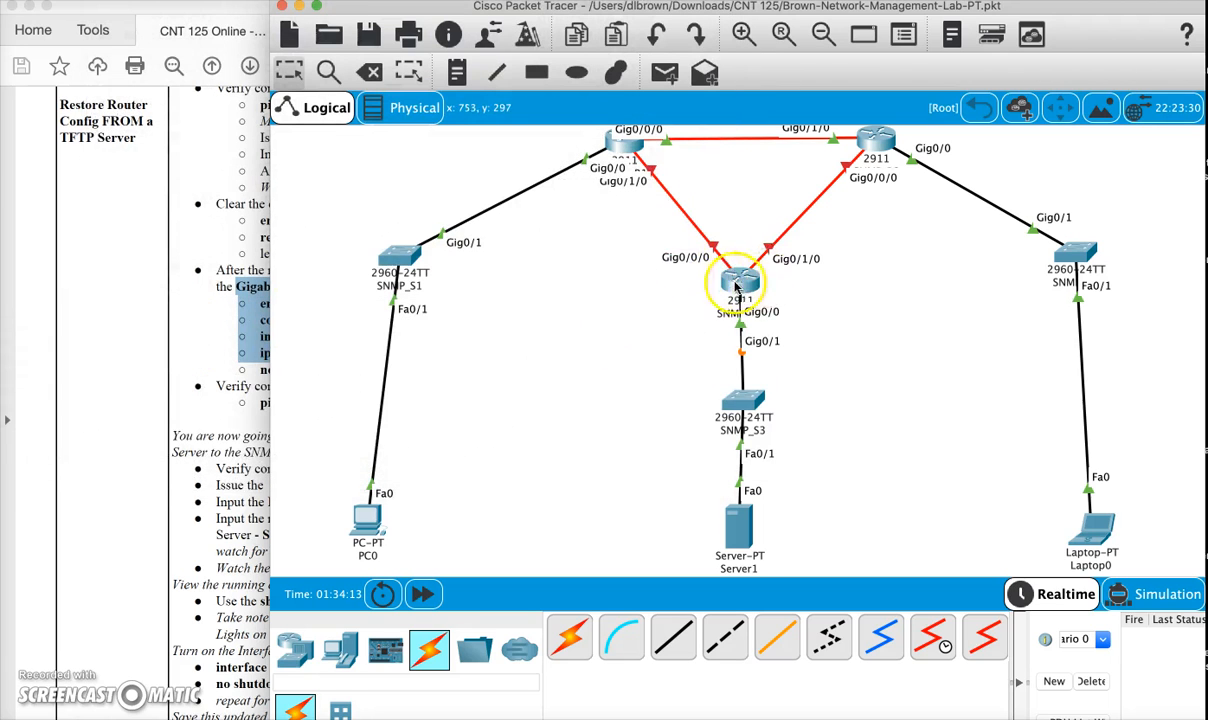
- Reopen the SNMP_R3 CLI and exit interface and global configuration mode back to the privileged prompt
click(738, 287)
key(Return)
key(Return)
key(Return)
text(exit)
key(Return)
text(exsi)
key(Return)
text(exit)
key(Return)
- Ping the TFTP server at 192.168.160.10 twice from the reloaded router
key(Return)
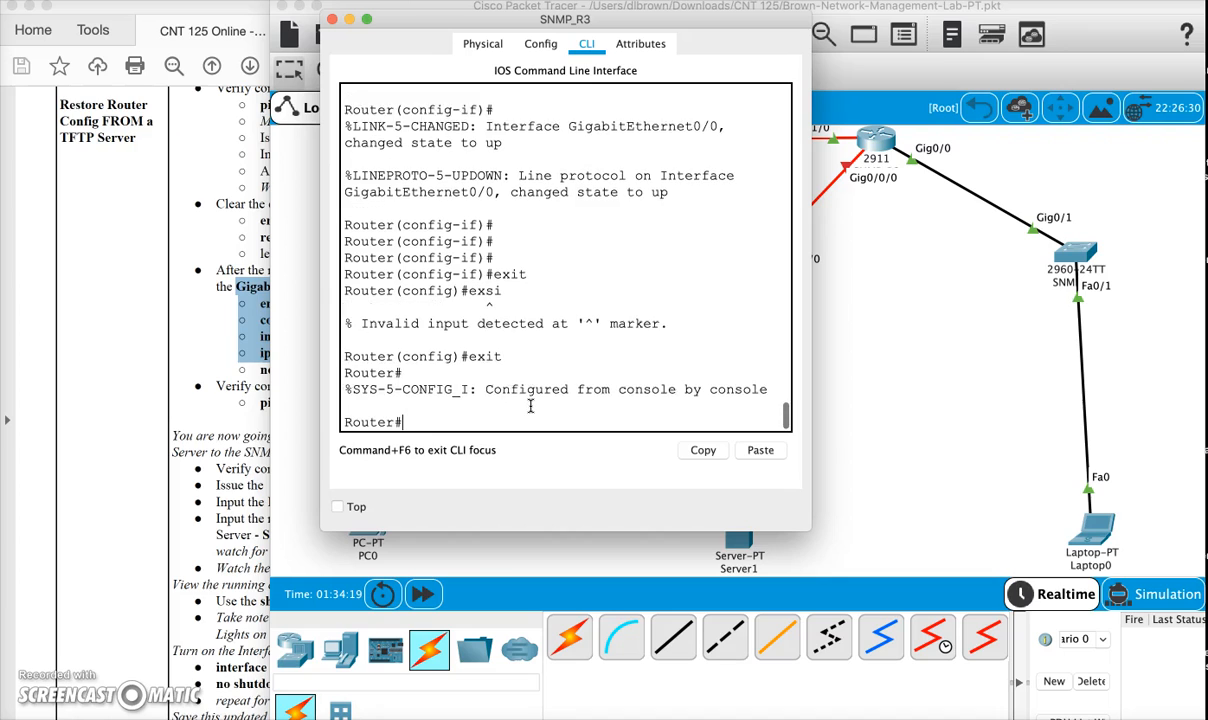
key(Return)
text(ping 192.168.160.10)
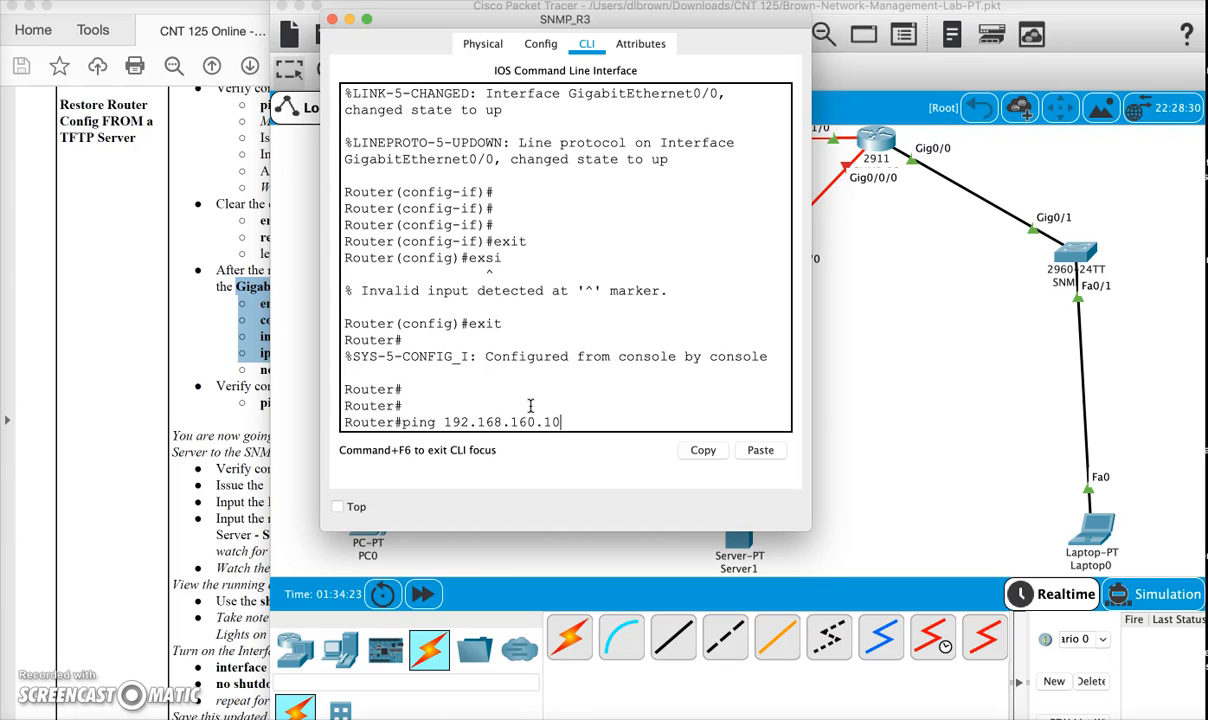
drag(539, 17, 388, 82)
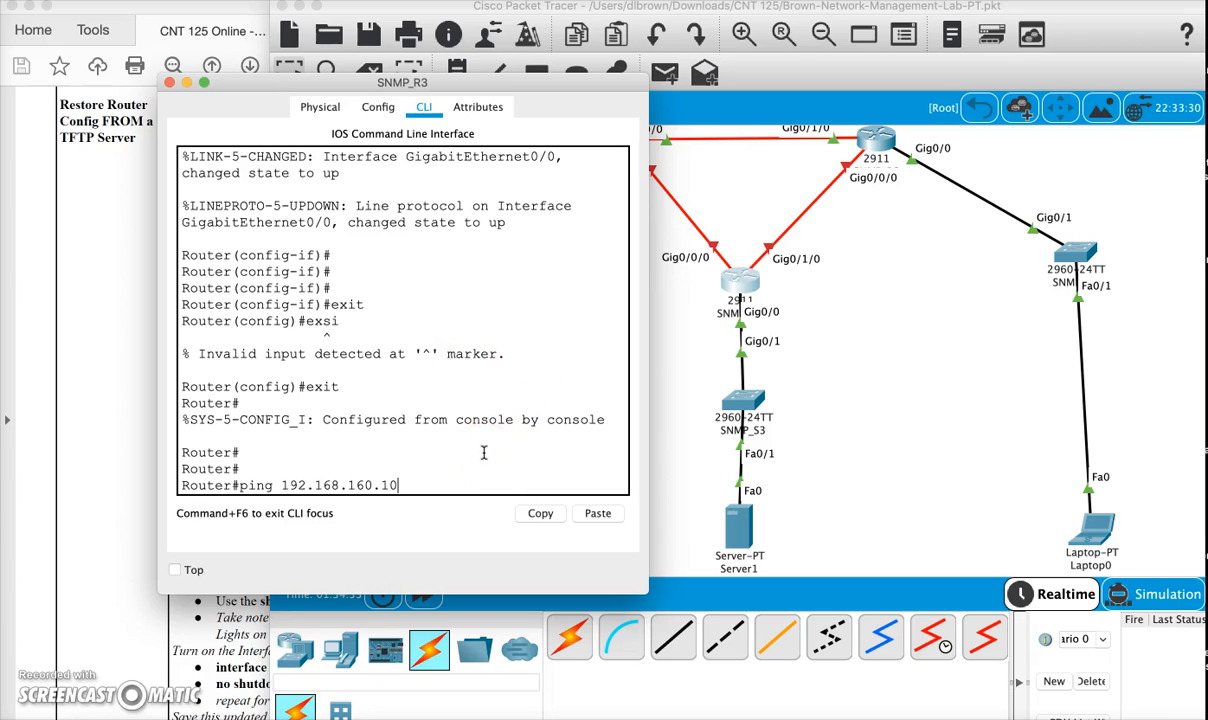
key(Return)
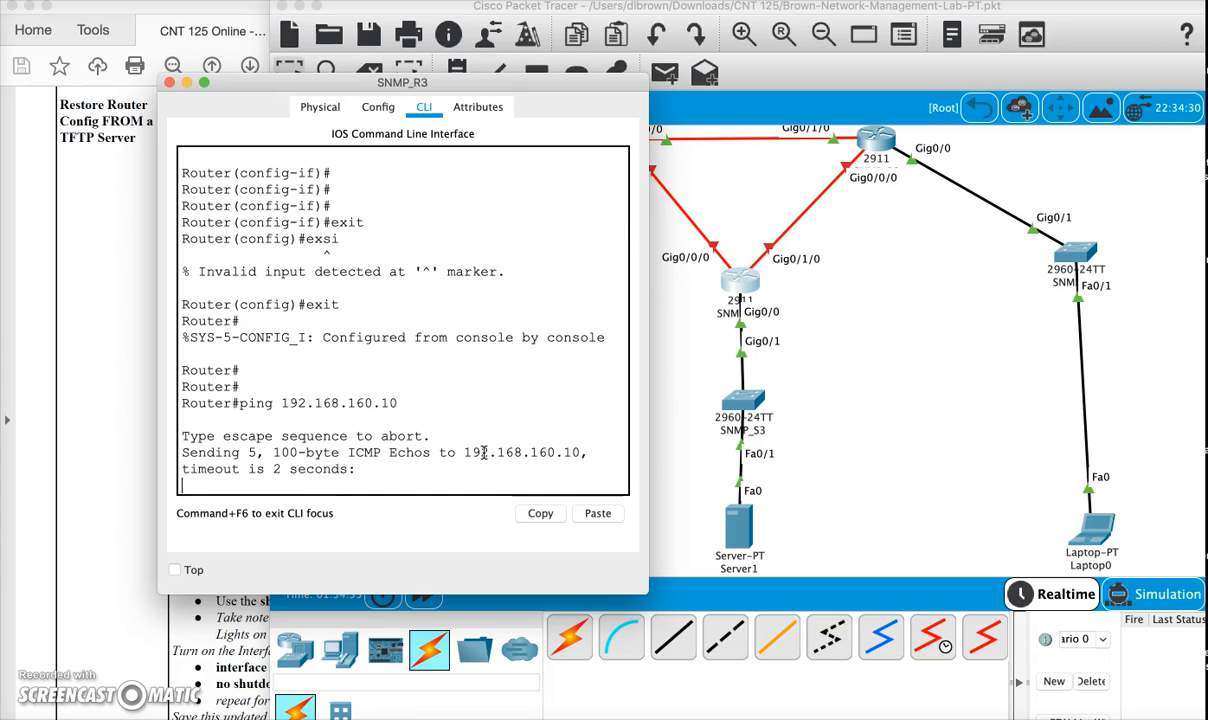
key(Up)
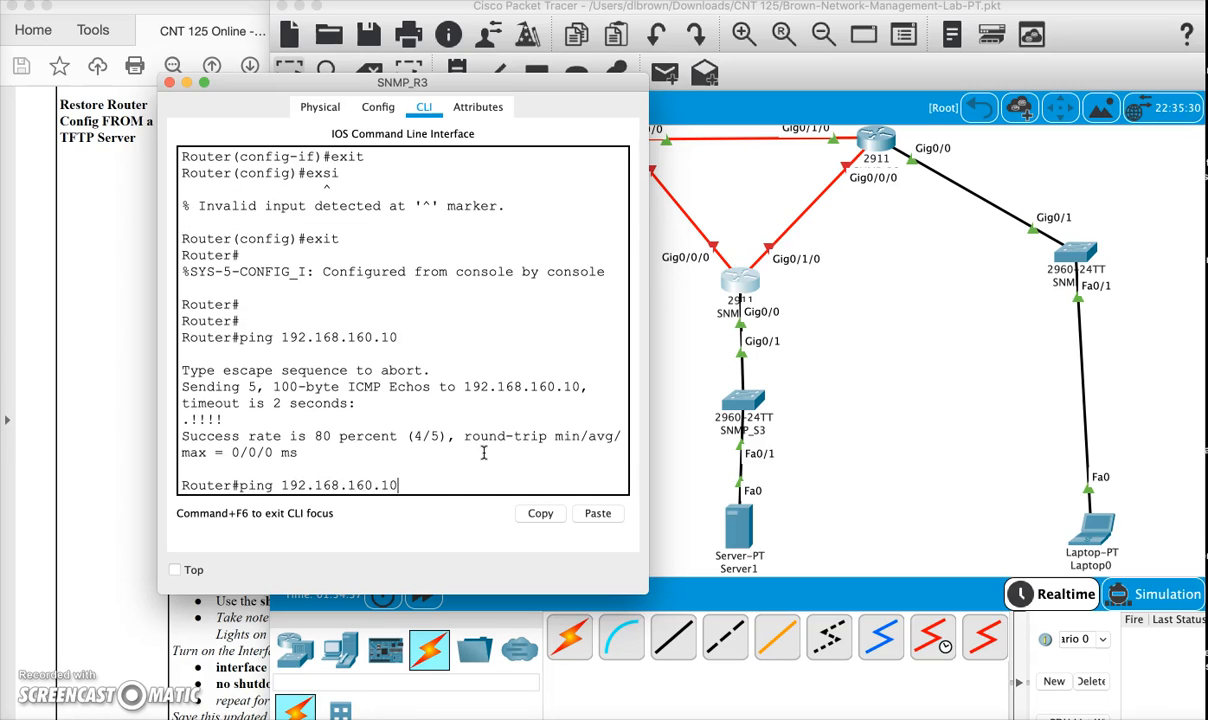
key(Return)
- Display the reloaded router's running configuration with sh ru and page through the output
drag(355, 90, 783, 75)
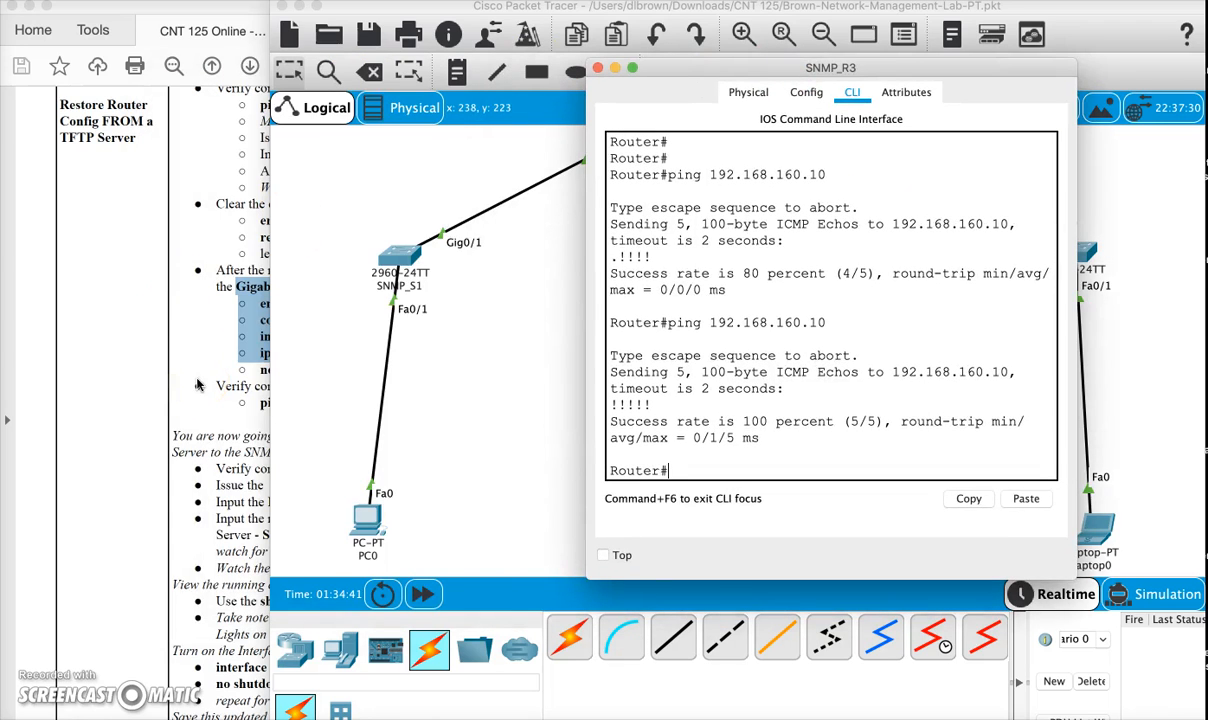
text(sh ru)
key(Return)
click(741, 474)
key(space)
key(space)
- Examine the running configuration's interface addresses and shutdown states, and the line settings through to the end
click(793, 289)
scroll(793, 289, up, 5)
drag(793, 268, 612, 273)
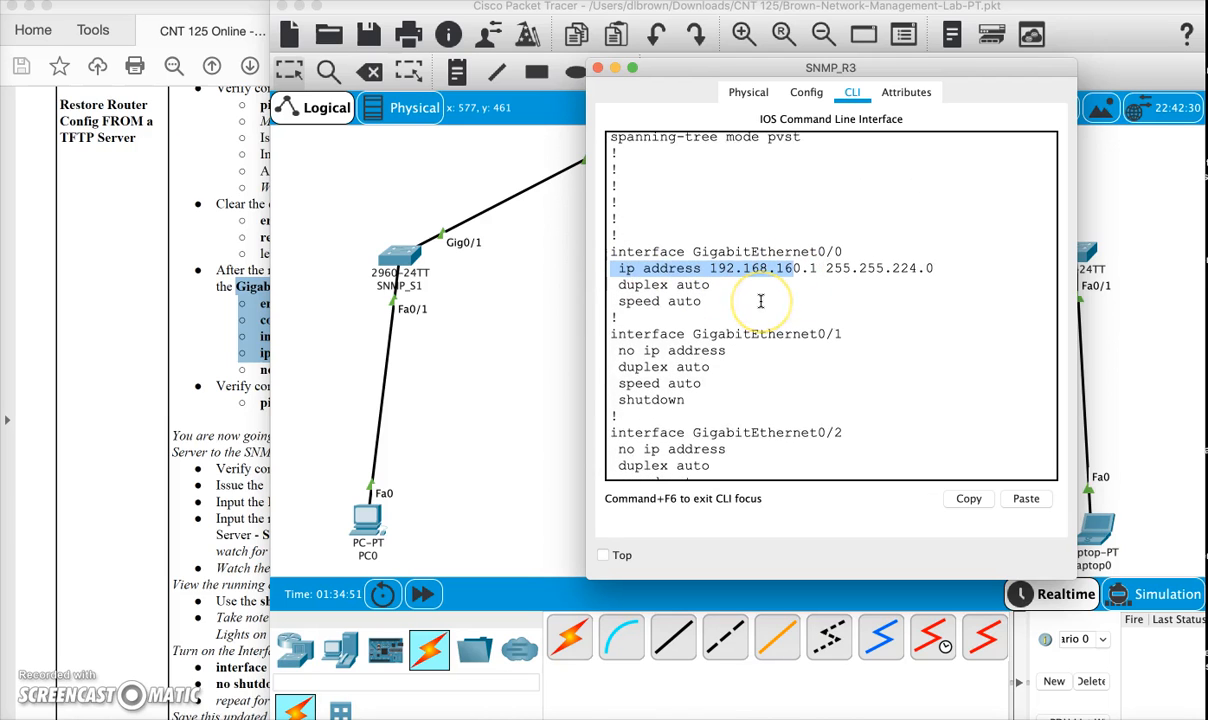
key(space)
key(space)
click(698, 248)
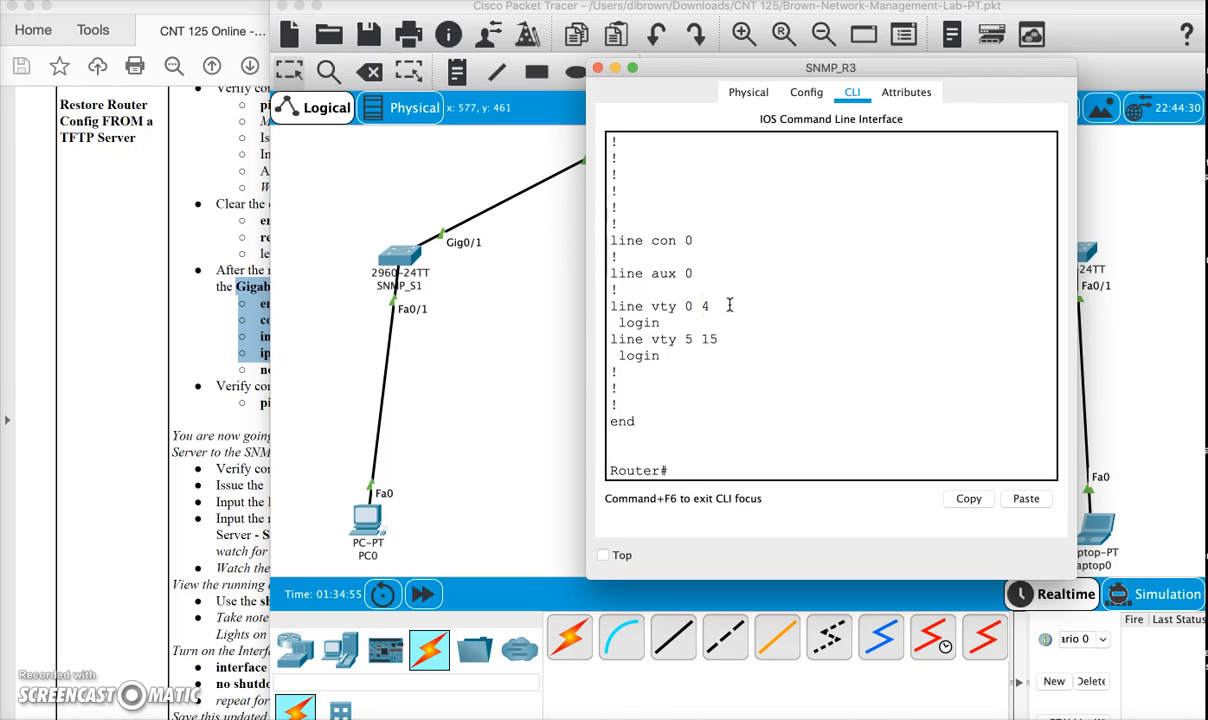
scroll(729, 305, up, 15)
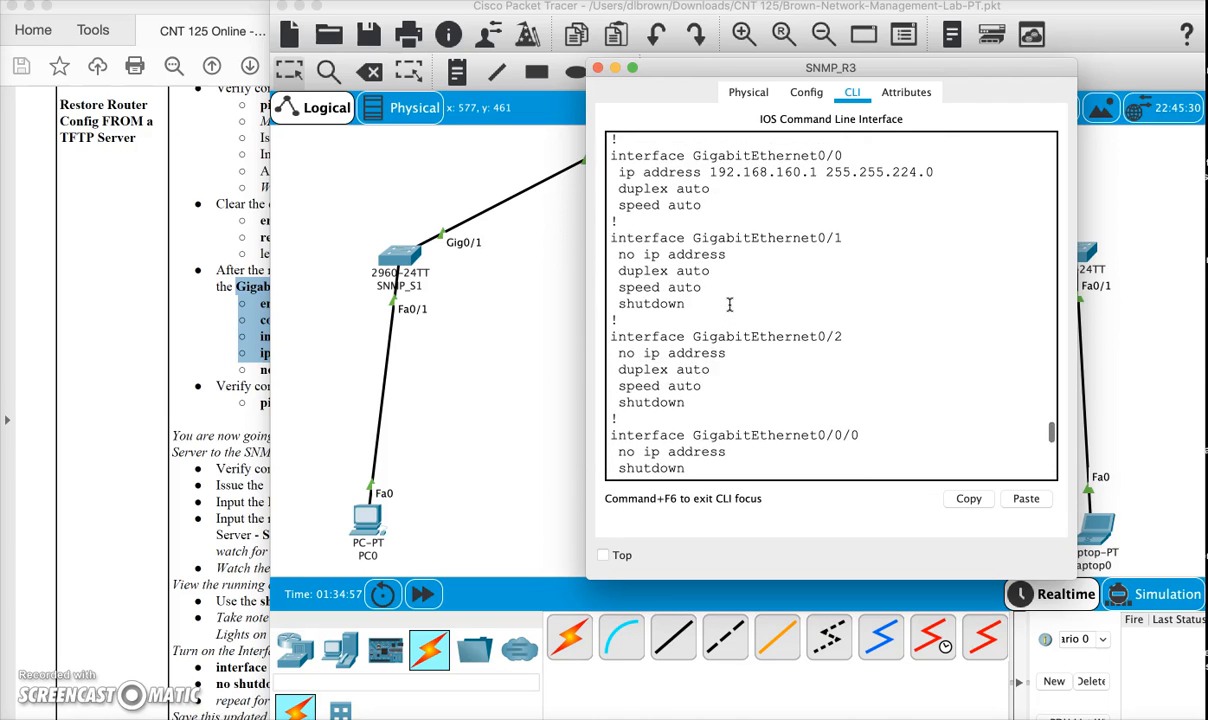
scroll(729, 305, down, 15)
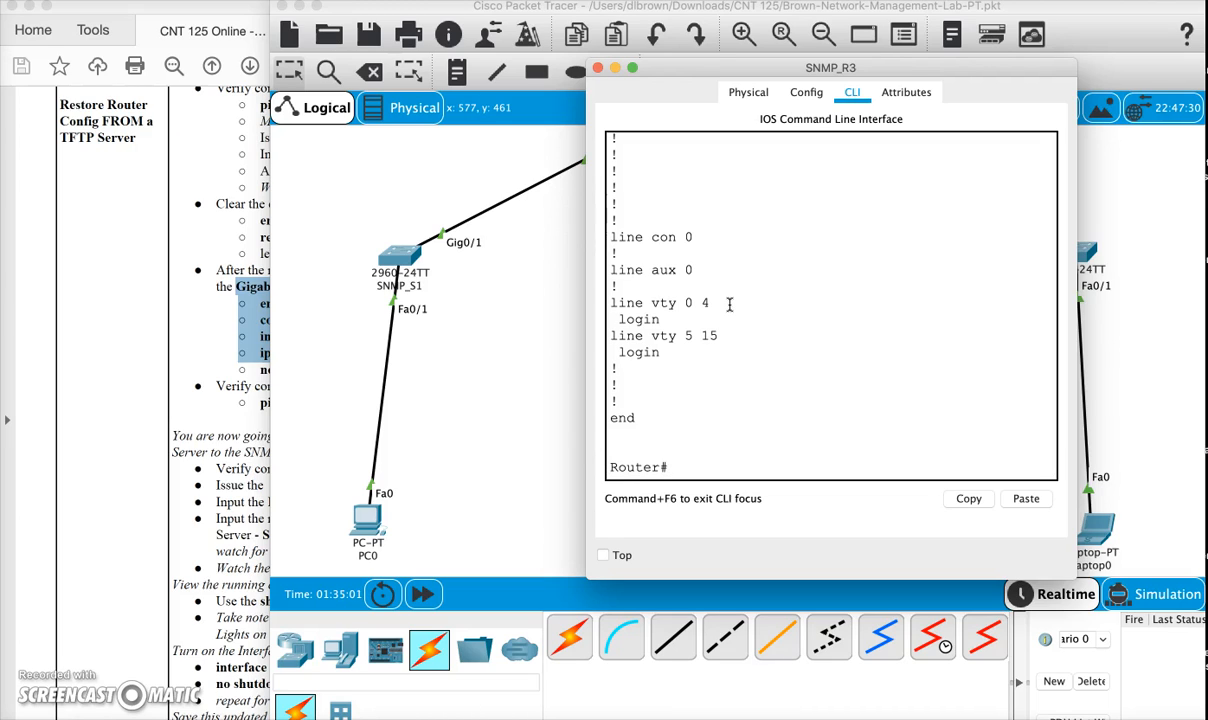
click(728, 303)
- View the lab PDF's instructions for pulling the SNMP_R3 config from the TFTP server with copy tftp run
click(200, 378)
scroll(354, 430, down, 3)
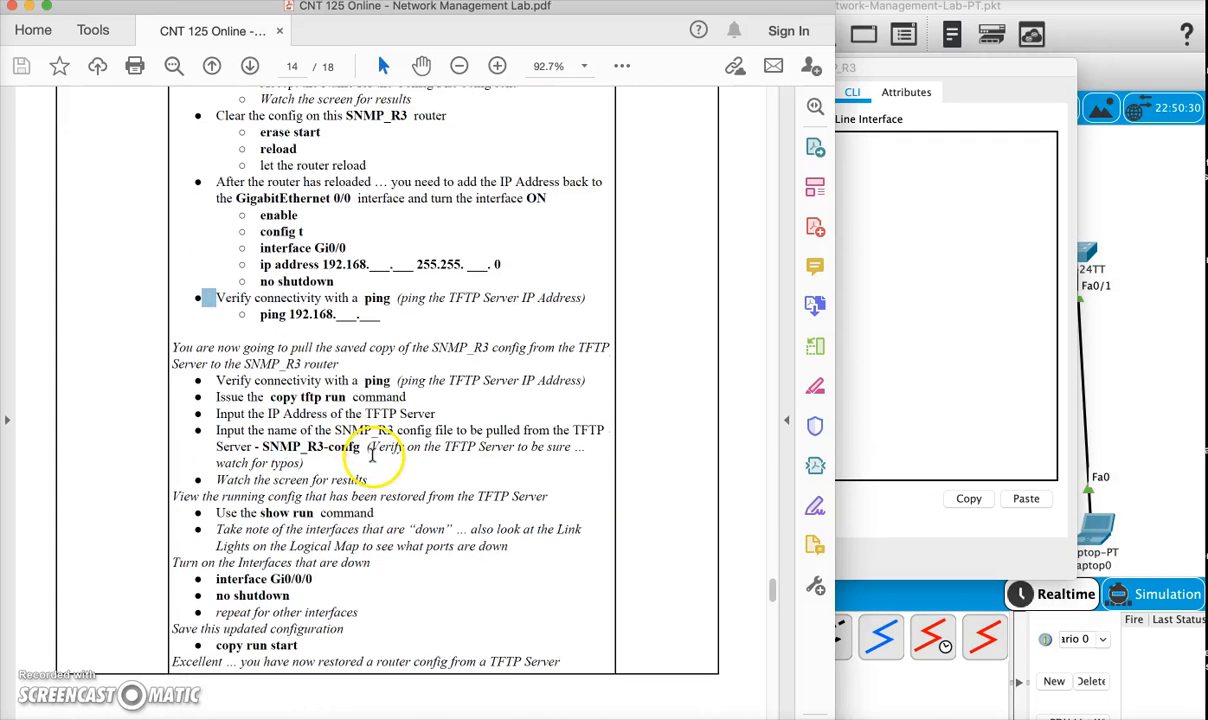
- Highlight the copy tftp run command in the lab PDF and switch to the SNMP_R3 router's CLI in Packet Tracer
drag(262, 388, 378, 396)
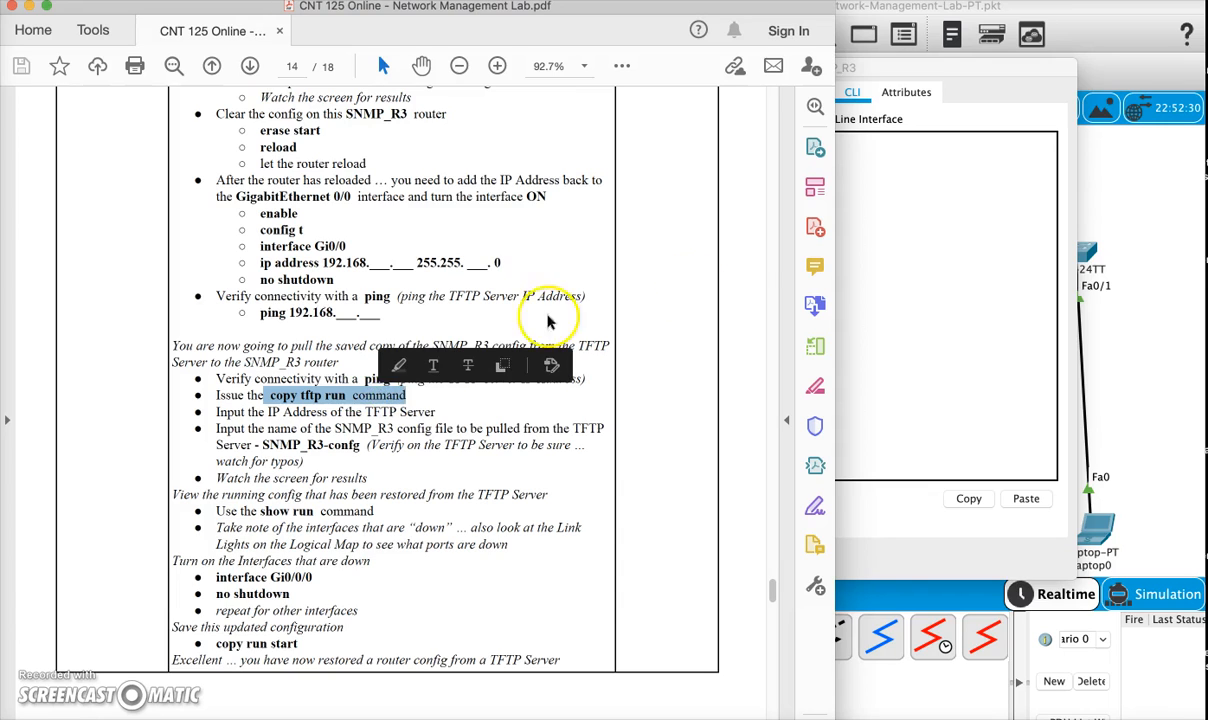
click(1068, 302)
click(697, 466)
text(co)
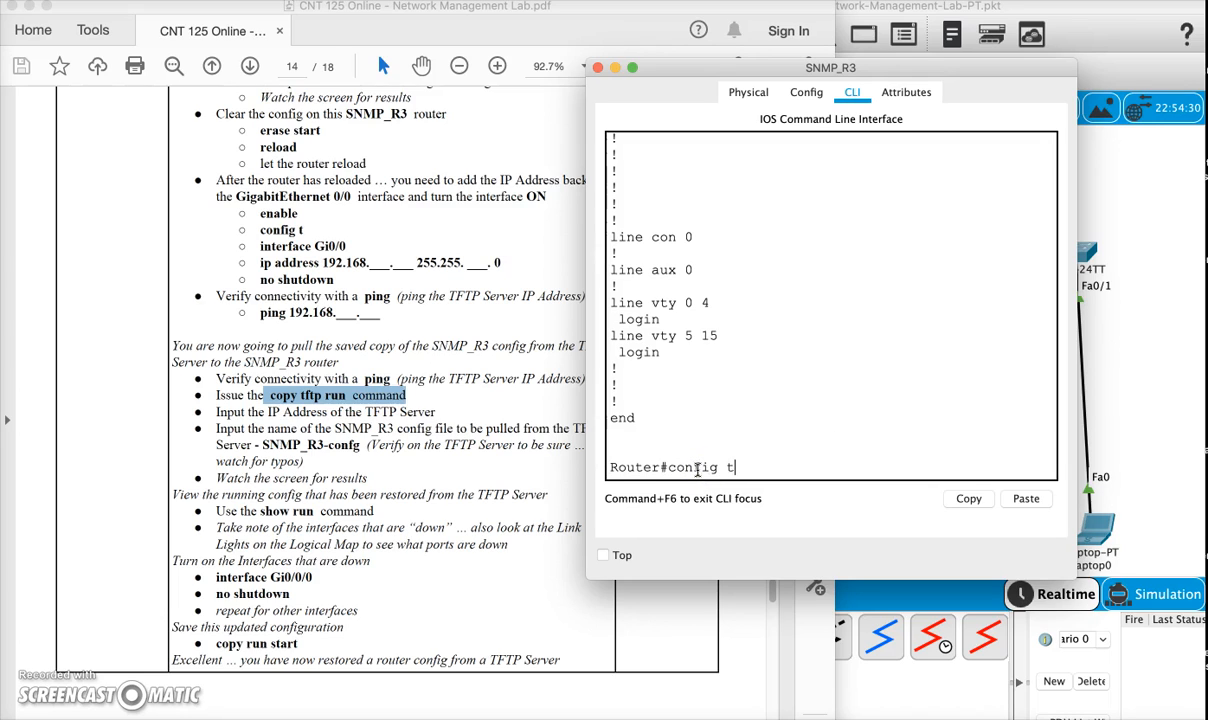
text(nfig t)
key(Return)
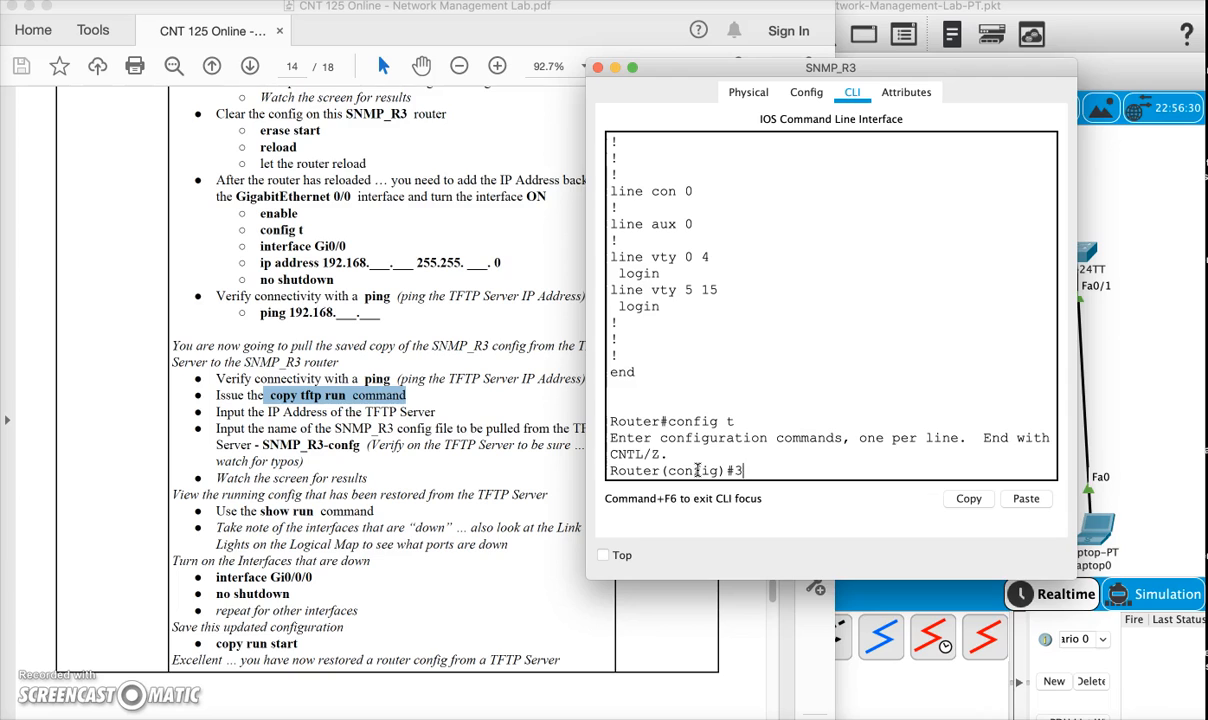
text(3xit)
key(Return)
text(exit)
key(Return)
key(Return)
key(Return)
key(Return)
- Start copy tftp run on the router and enter 192.168.160.10 as the remote host
click(733, 472)
text(copy tftp)
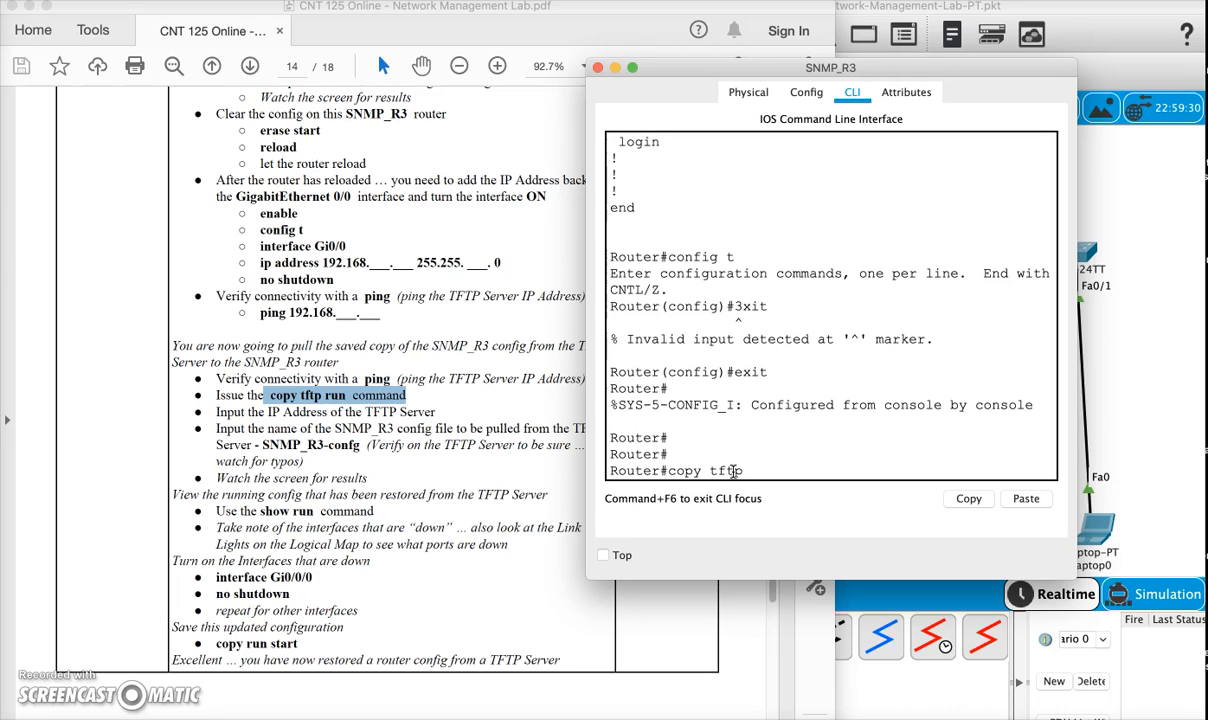
text( run)
drag(710, 471, 744, 472)
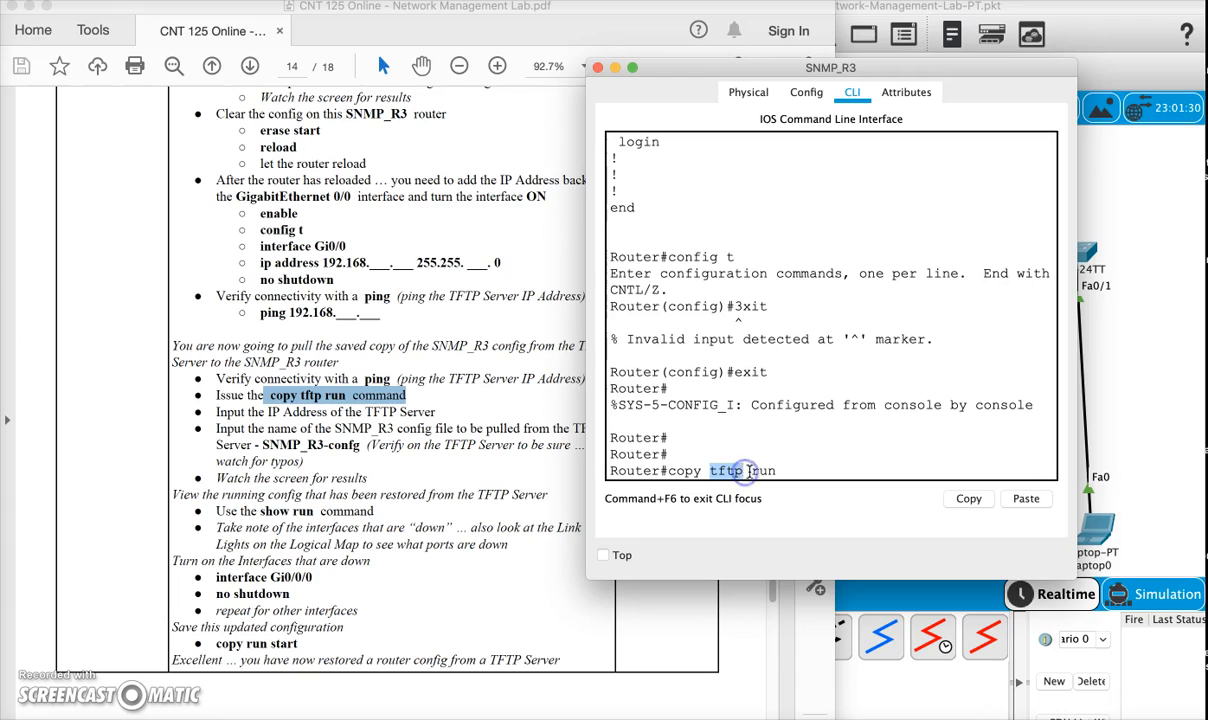
double_click(760, 469)
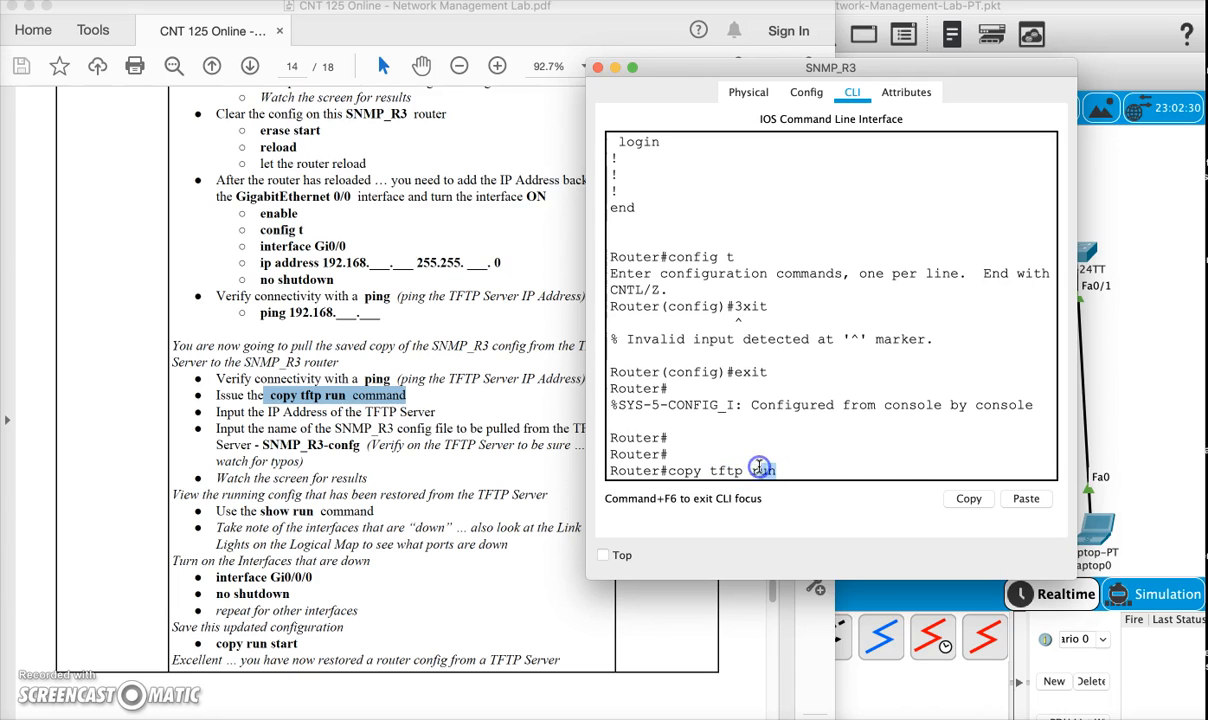
key(Return)
text(192.168.160.10)
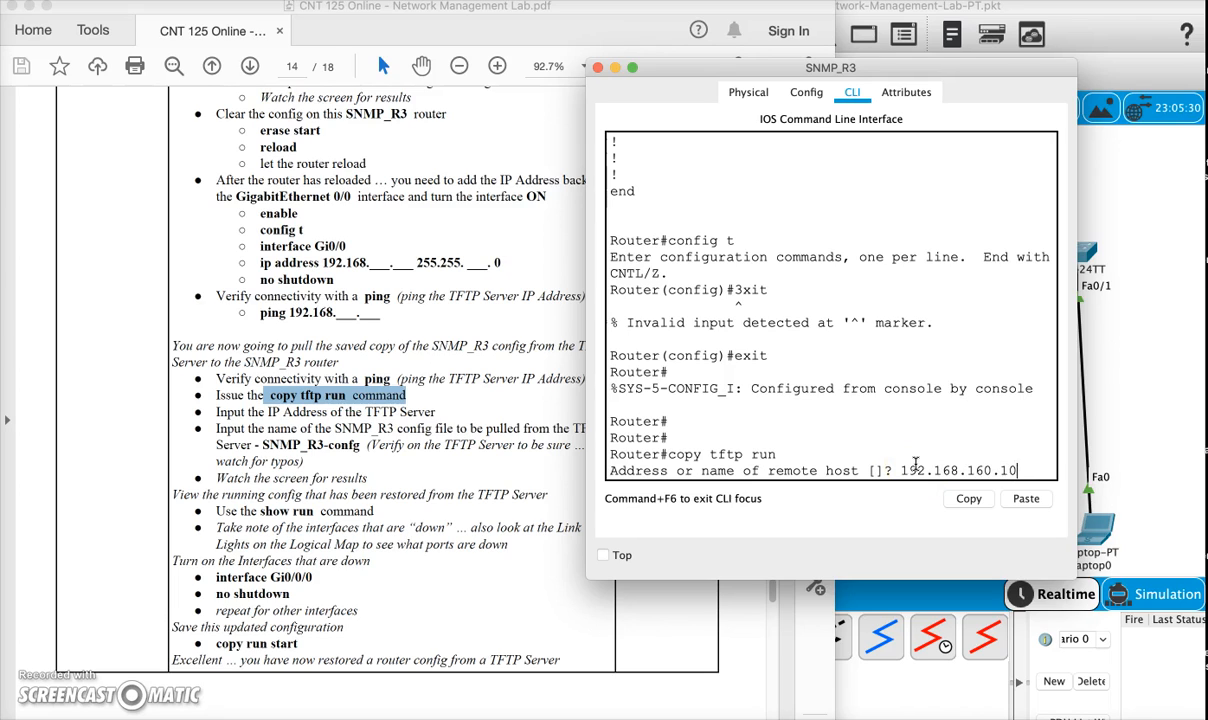
key(Return)
- Check the exact name of the SNMP_R3 backup file in Server1's TFTP service, keeping the server window clear of the router's CLI
drag(927, 67, 505, 38)
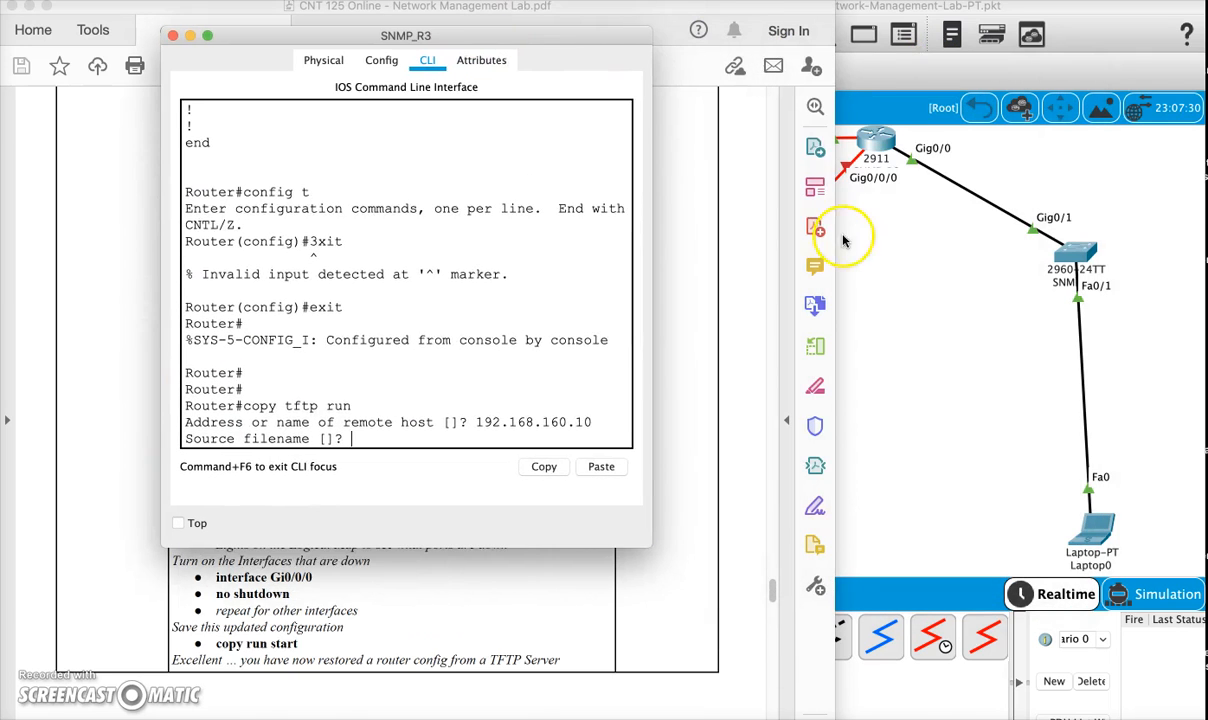
click(868, 350)
click(737, 533)
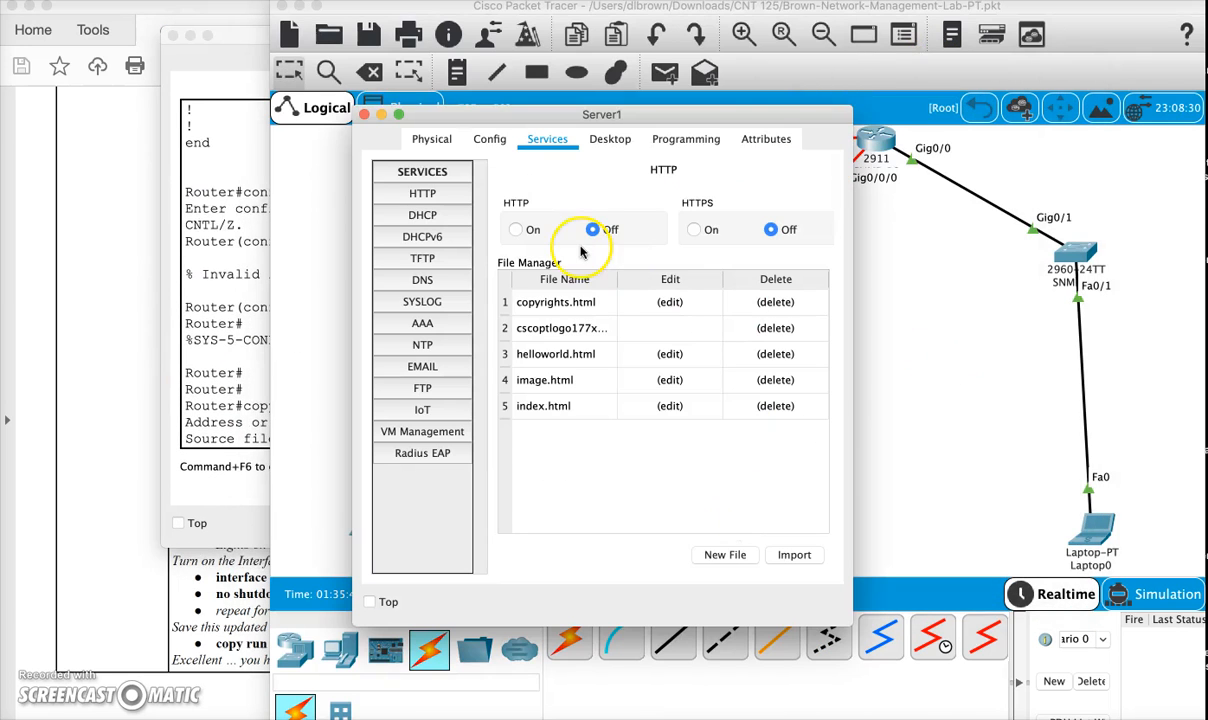
click(425, 259)
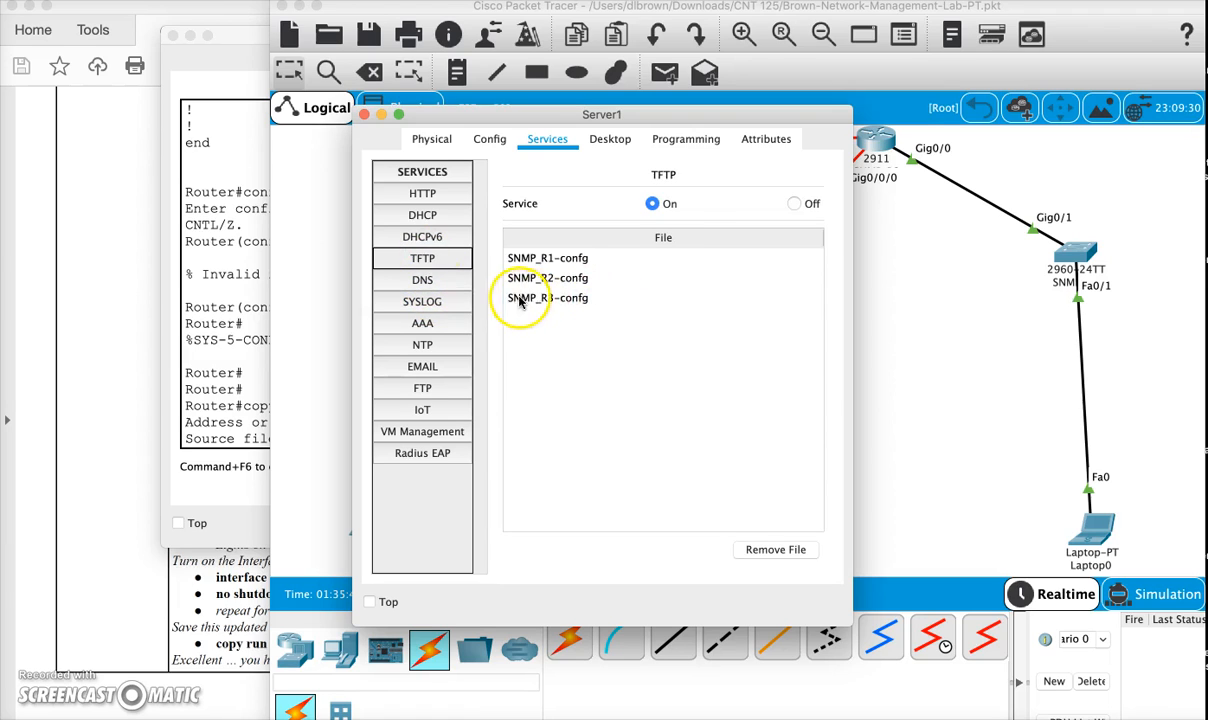
click(553, 299)
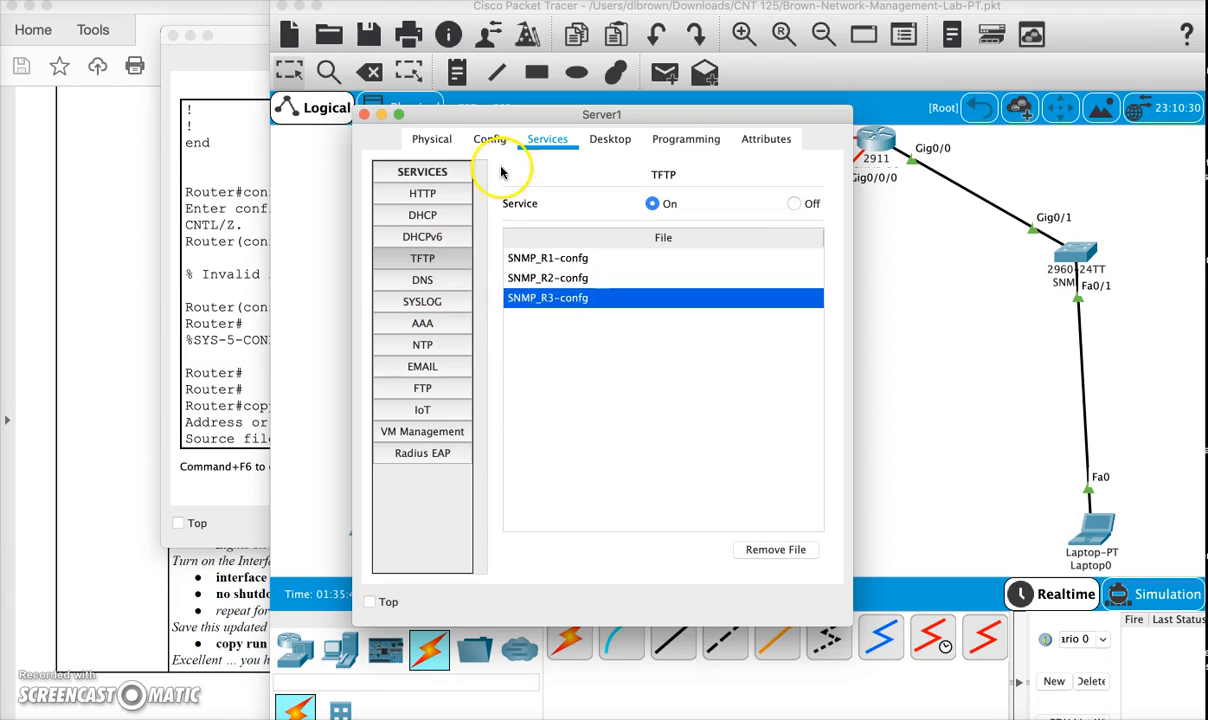
drag(505, 113, 793, 94)
- Restore the configuration using source file SNMP_R3-confg and the default running-config destination, and check the transfer result and router prompt
click(238, 261)
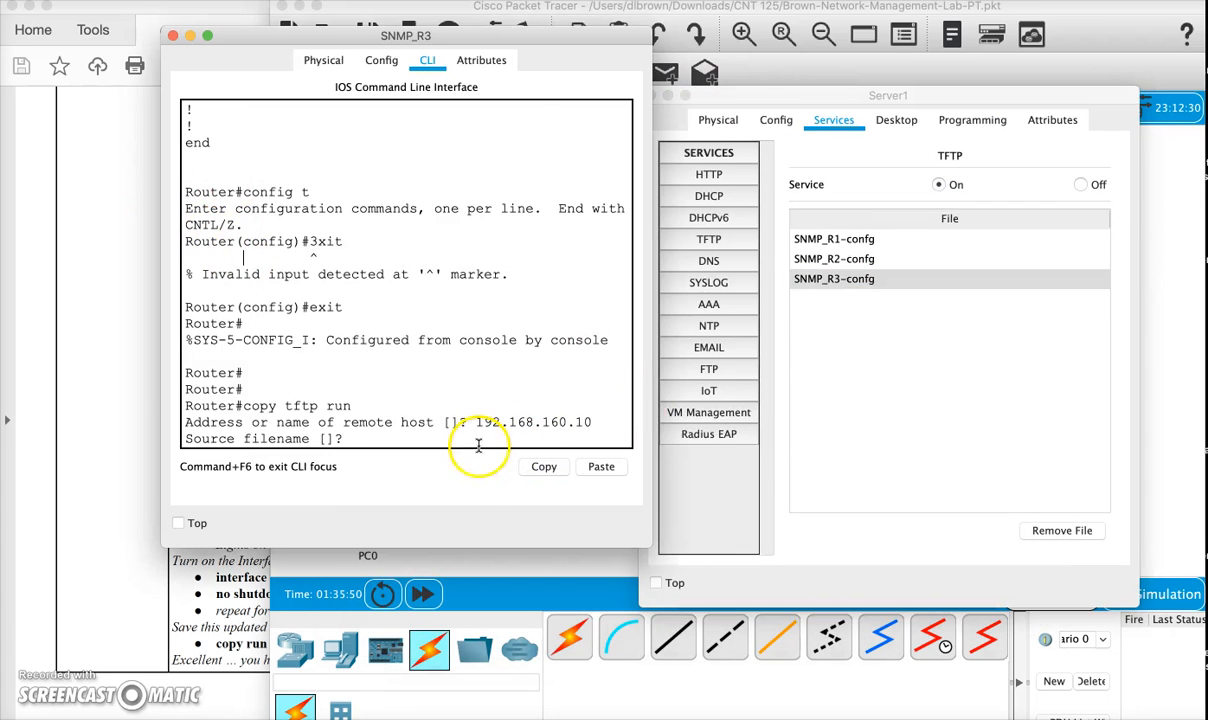
text(SNMP_R3-config)
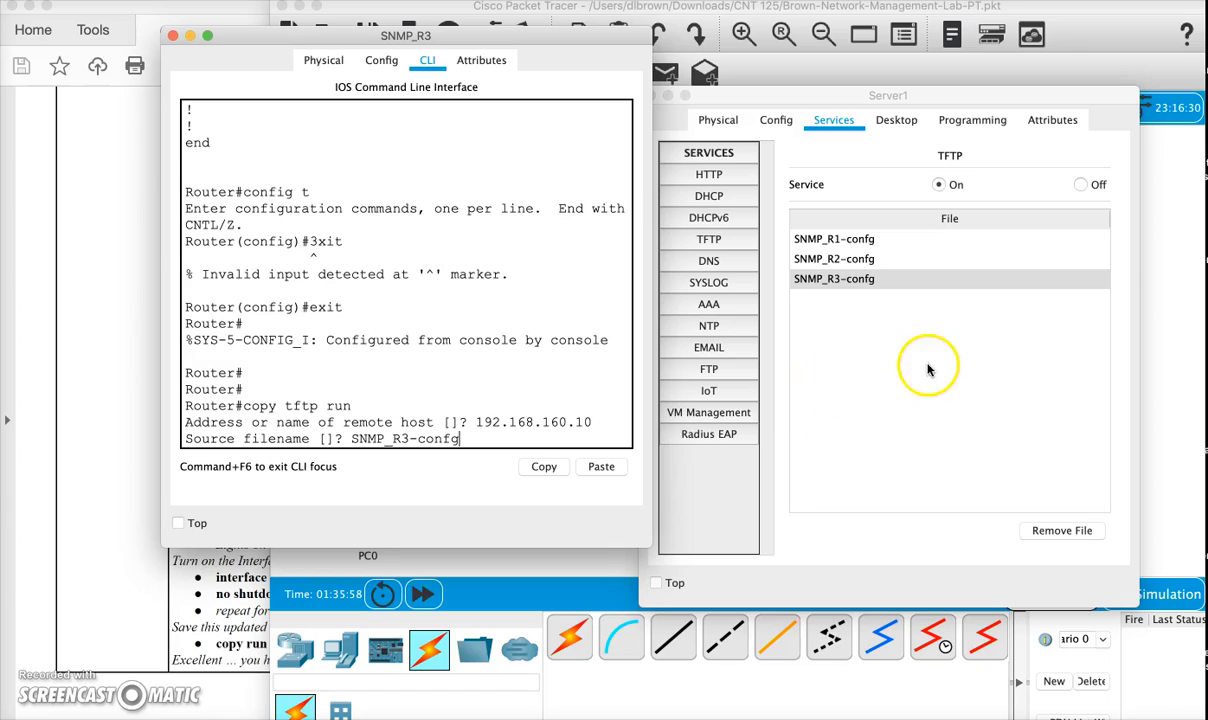
click(472, 440)
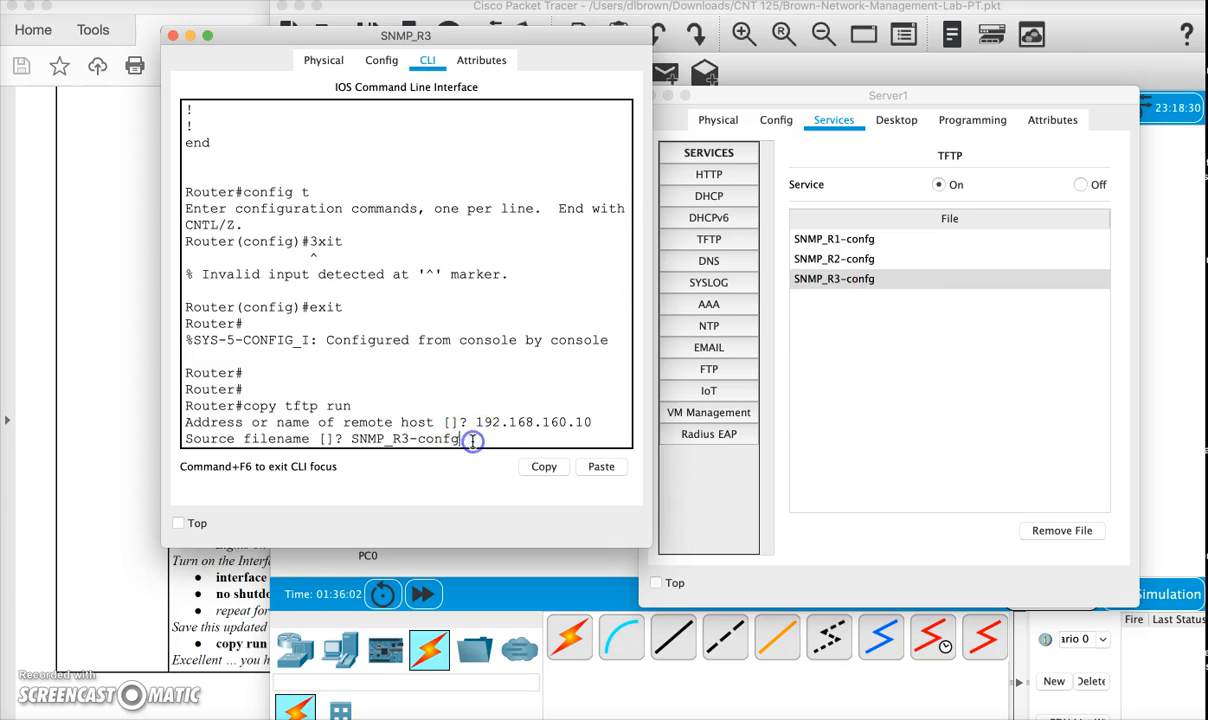
key(Return)
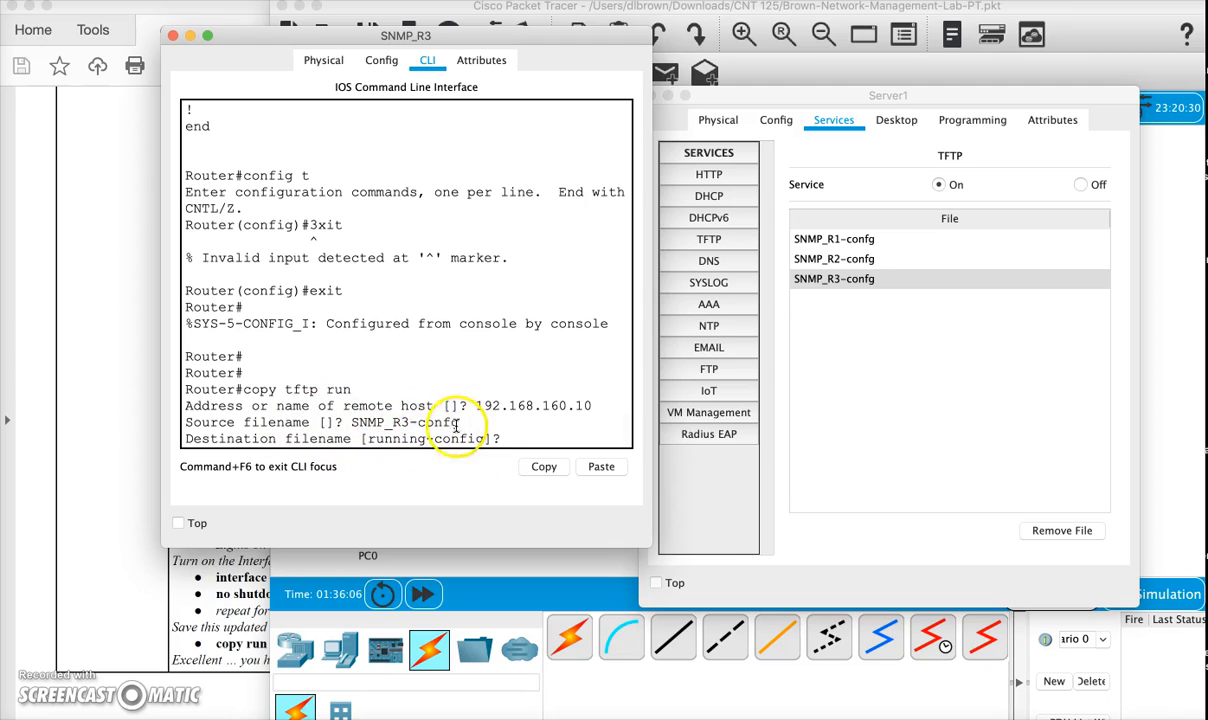
key(Return)
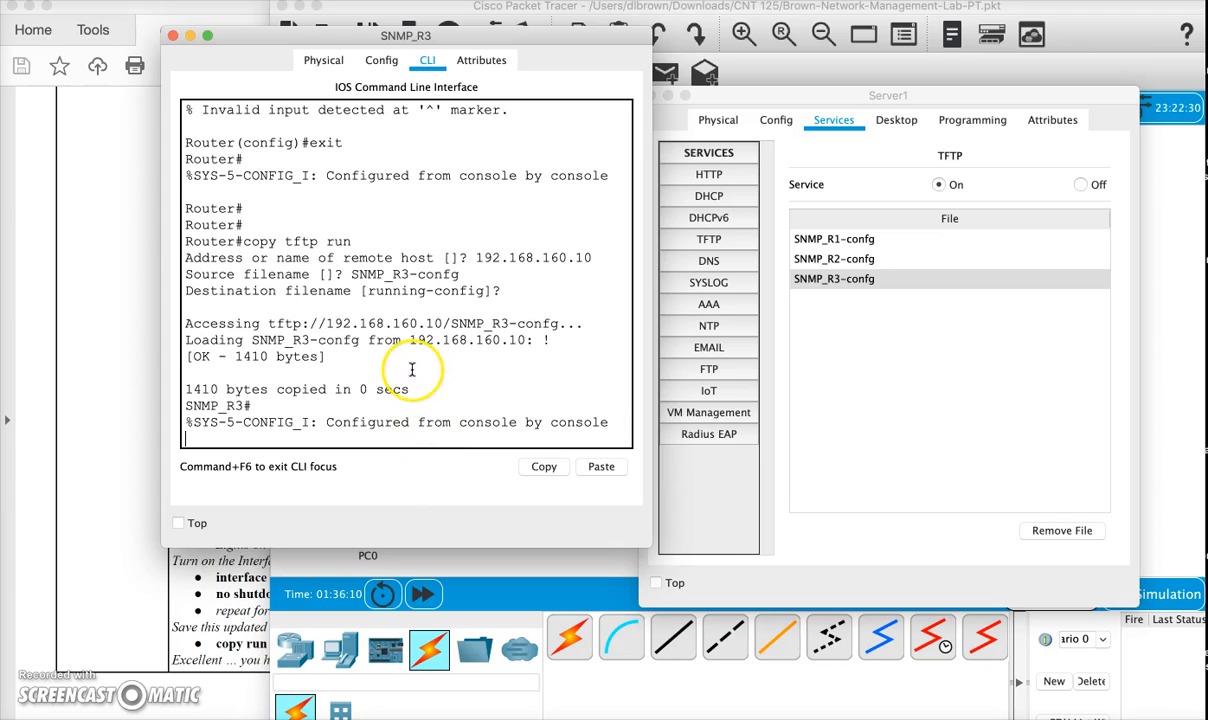
drag(543, 340, 555, 339)
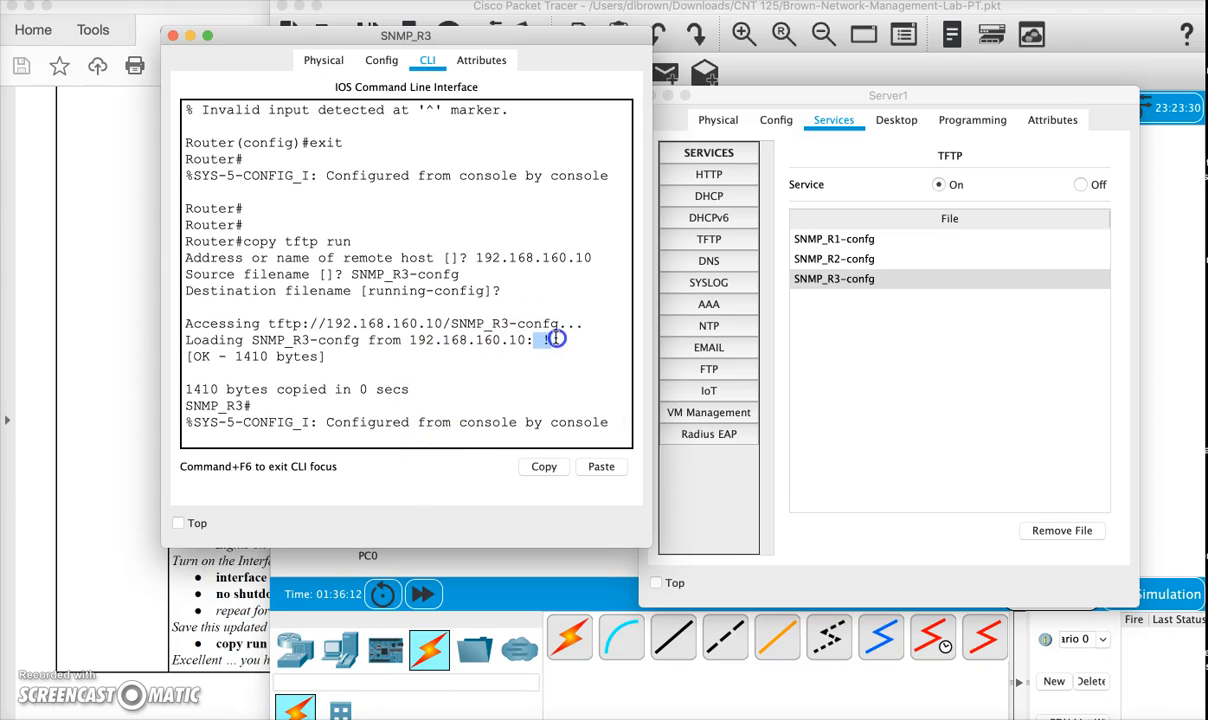
key(Return)
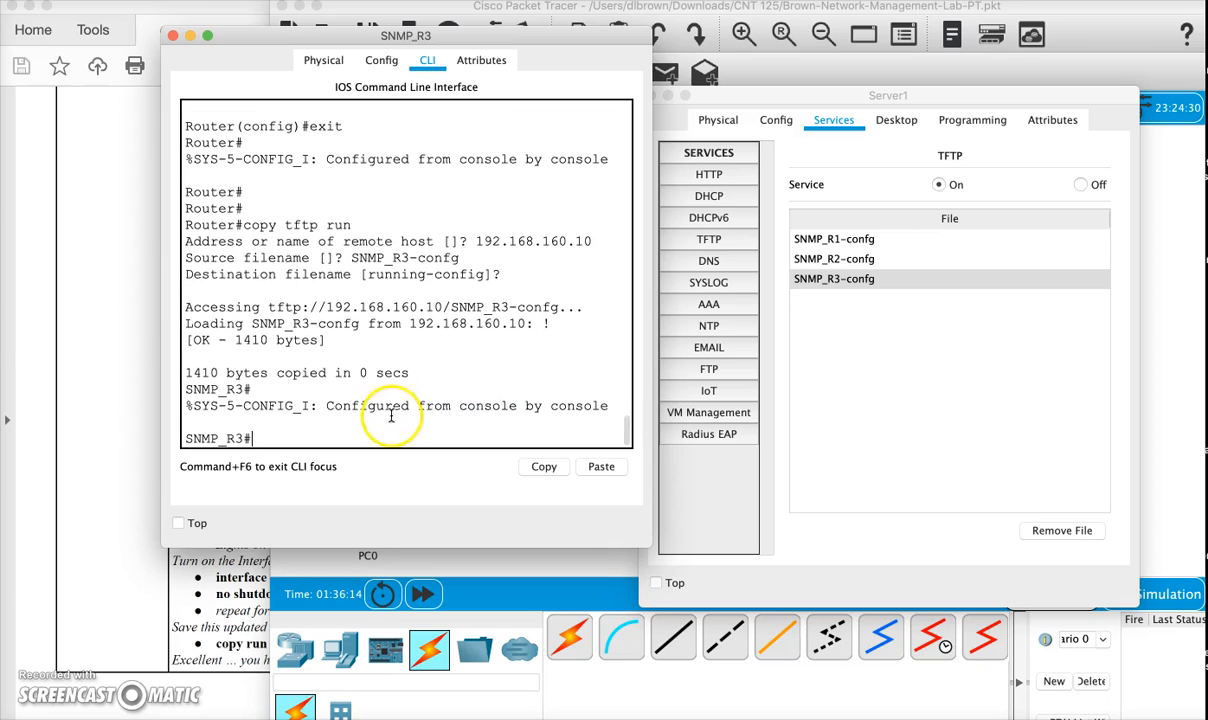
drag(184, 439, 286, 441)
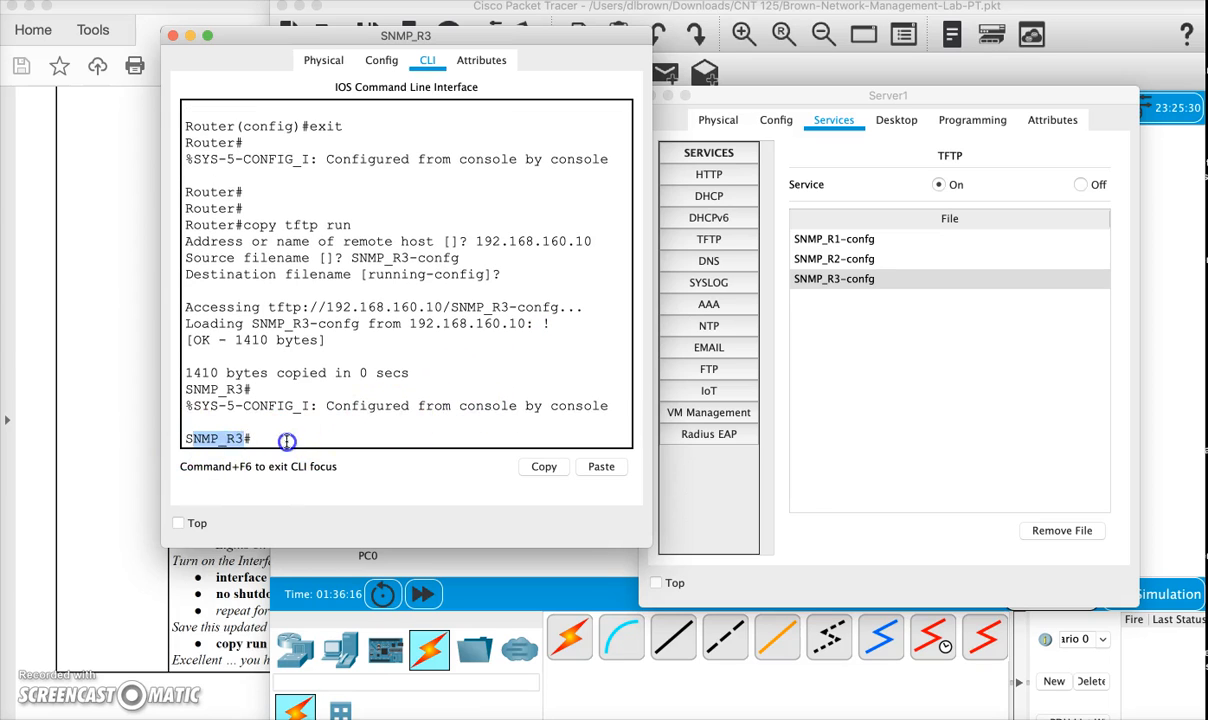
- Display the restored running configuration with sh run and page through the security settings to the interface and OSPF sections
text(sh run)
key(Return)
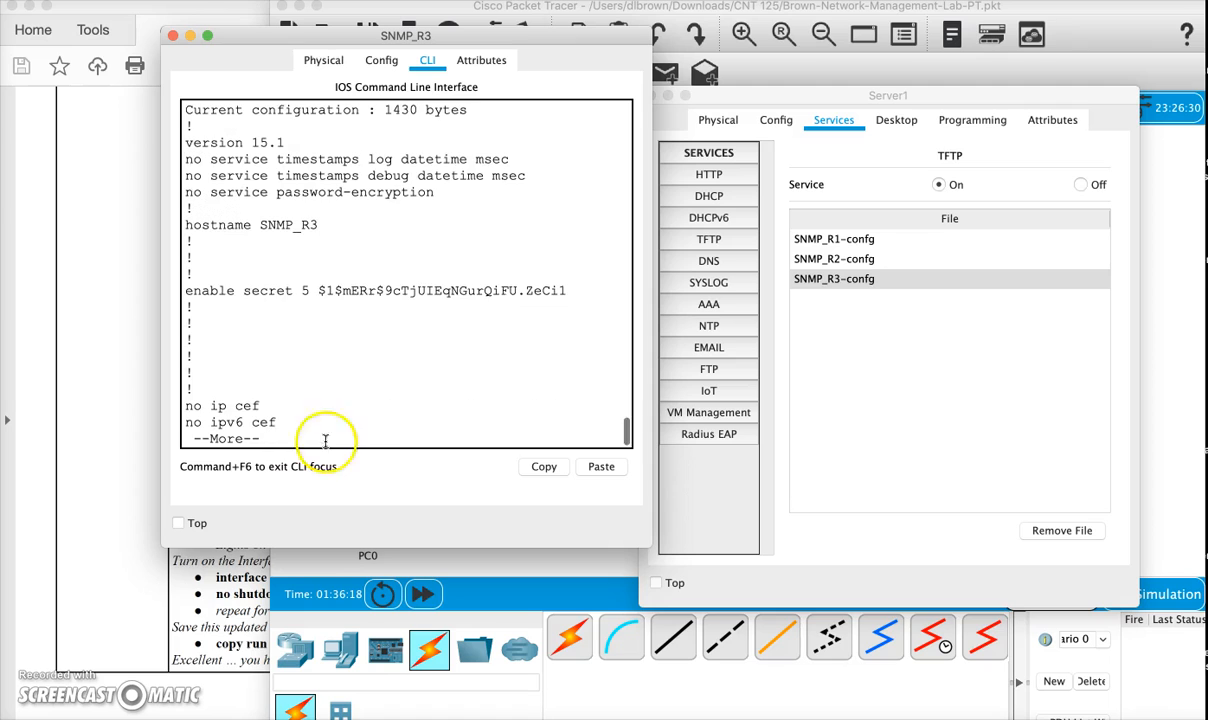
drag(285, 291, 468, 293)
key(space)
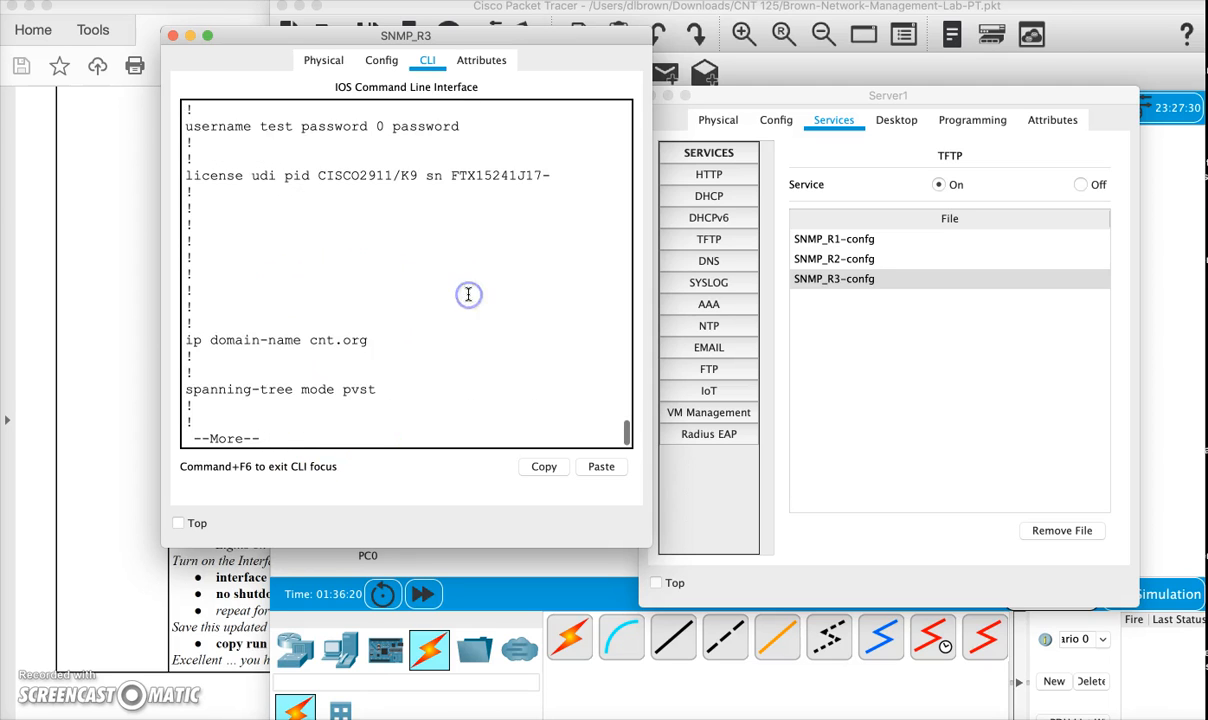
key(space)
drag(301, 147, 450, 154)
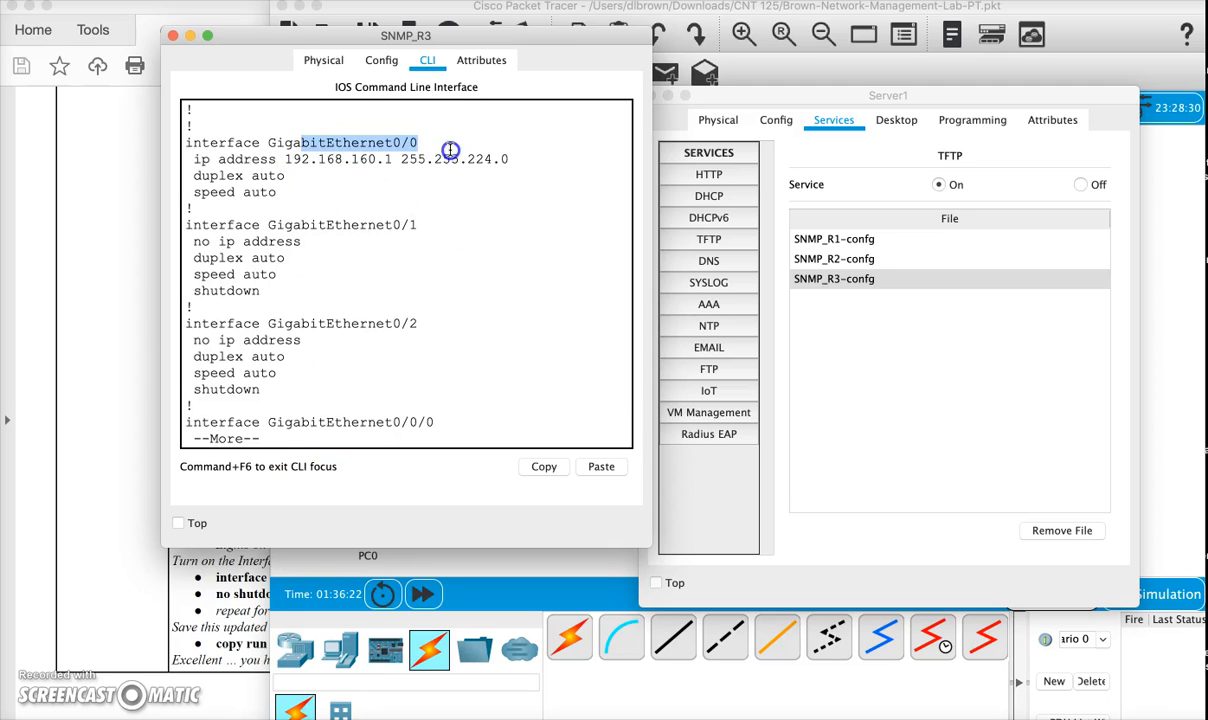
key(space)
scroll(368, 208, up, 2)
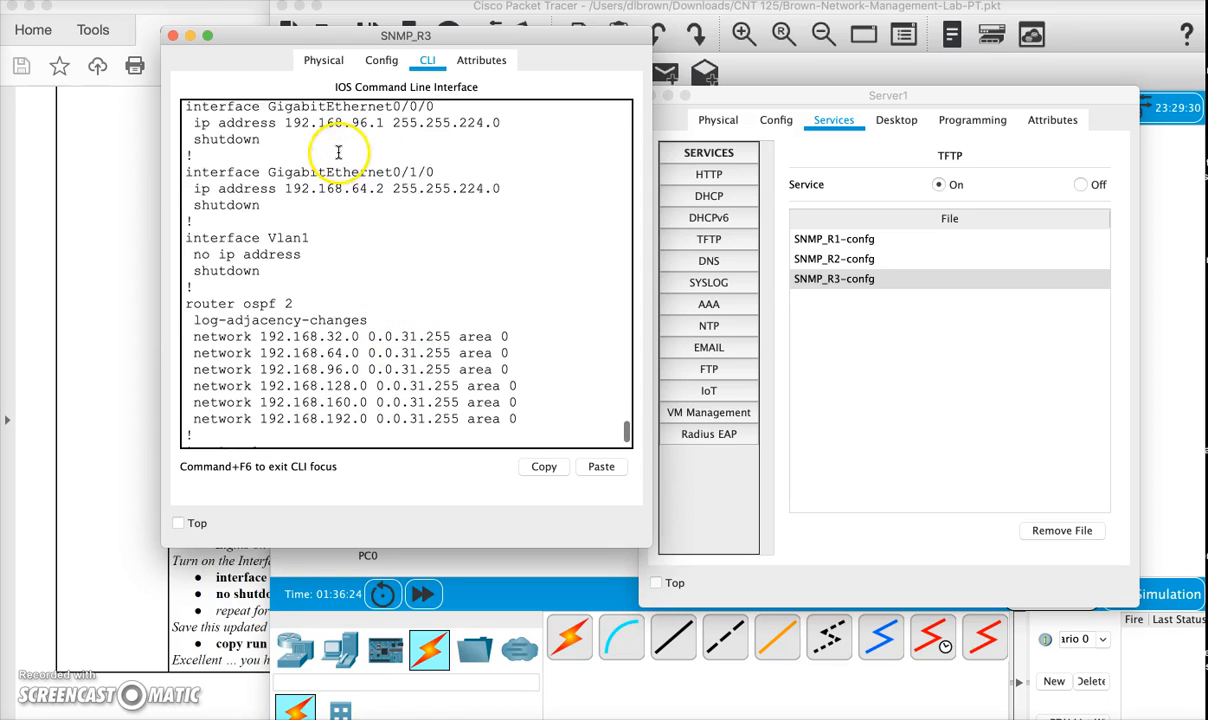
- Examine the GigabitEthernet0/0/0 and 0/1/0 settings, the SNMP community and the line settings through to the end of the configuration
drag(293, 152, 408, 218)
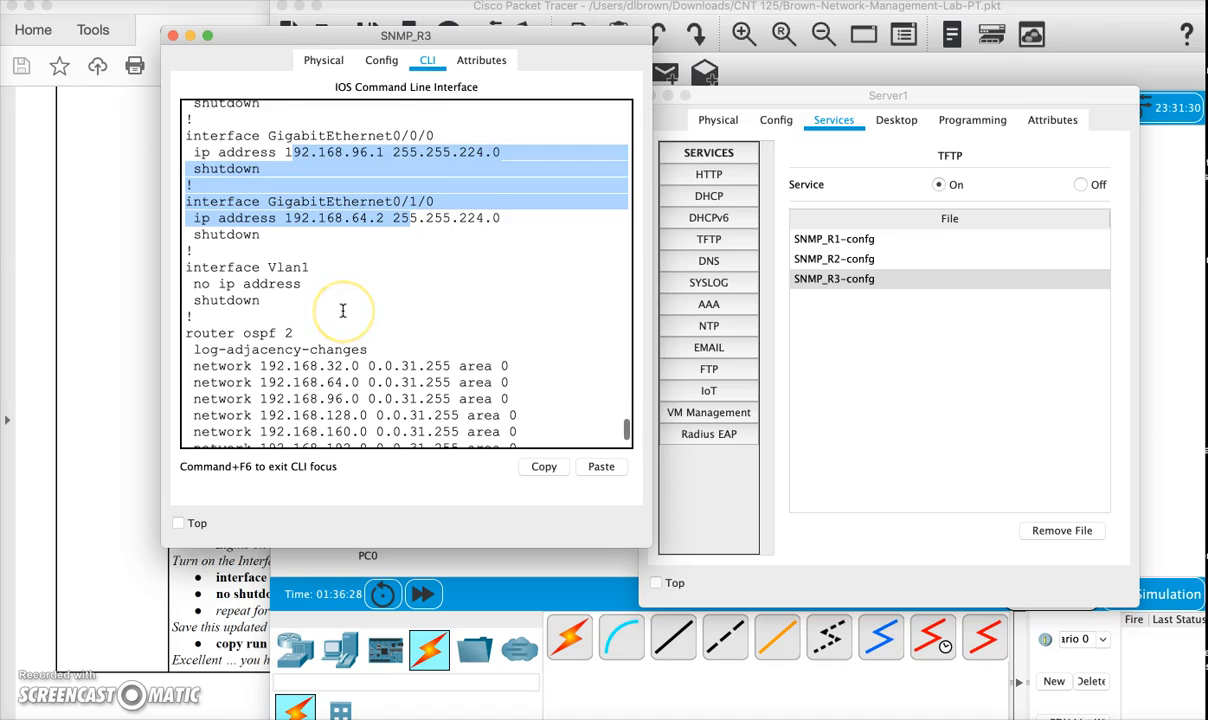
scroll(335, 305, down, 2)
click(319, 290)
key(space)
double_click(246, 257)
drag(251, 225, 418, 225)
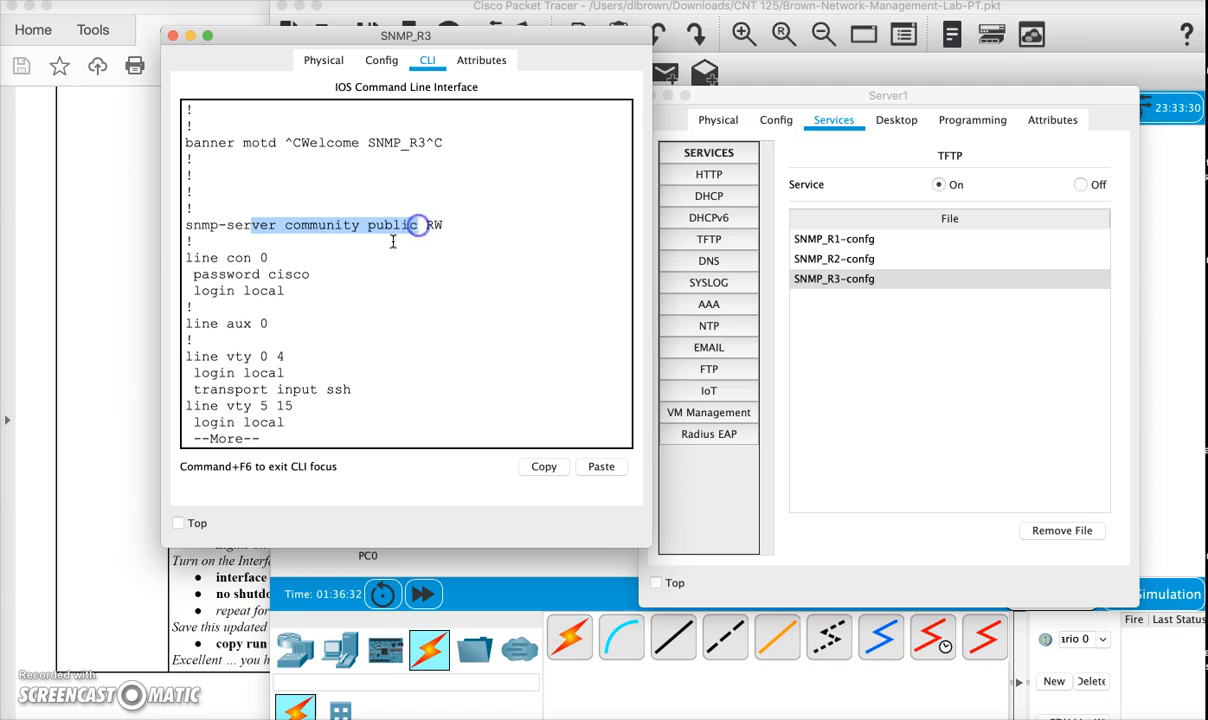
click(271, 404)
key(space)
- Enter global configuration mode, turn on interface GigabitEthernet 0/0/0 with no shutdown, and leave the interface mode
click(290, 306)
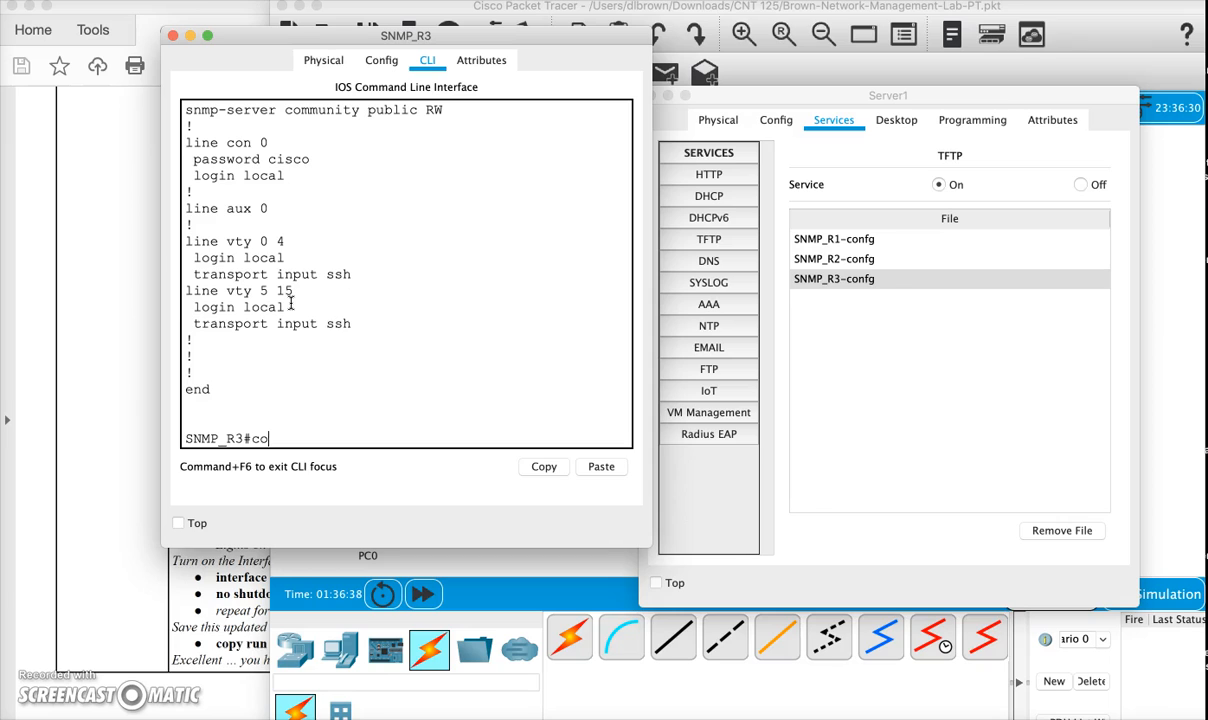
key(Return)
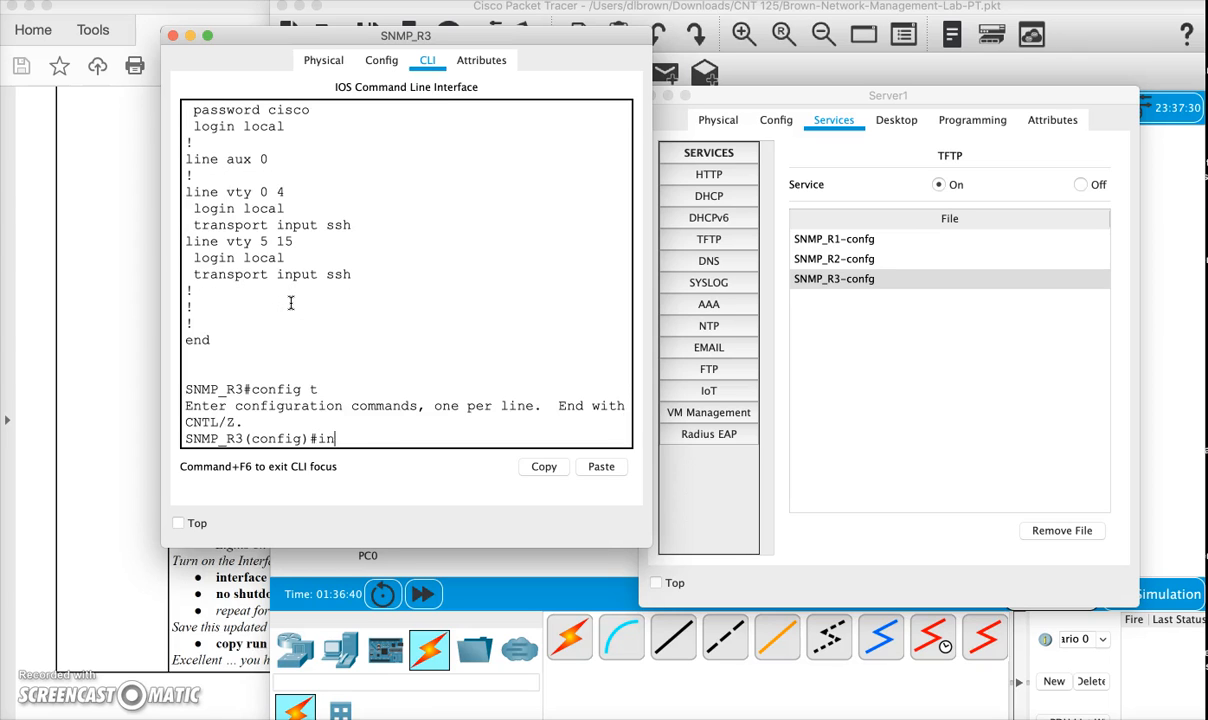
text(in)
key(Tab)
text(gi)
key(Tab)
text(0/0/0)
key(Return)
text(no shutdown)
key(Return)
text(exirt)
key(Return)
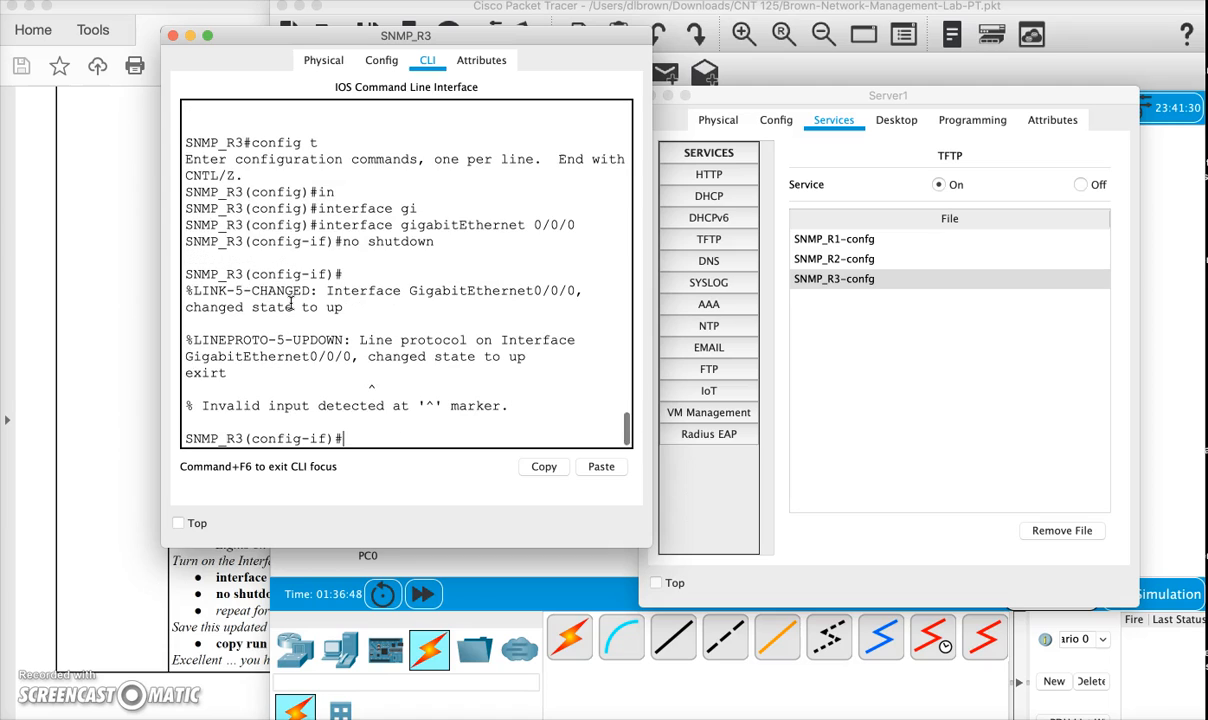
text(exit)
key(Return)
- Turn on interface GigabitEthernet 0/1/0 with no shutdown and exit to the privileged prompt
text(exit)
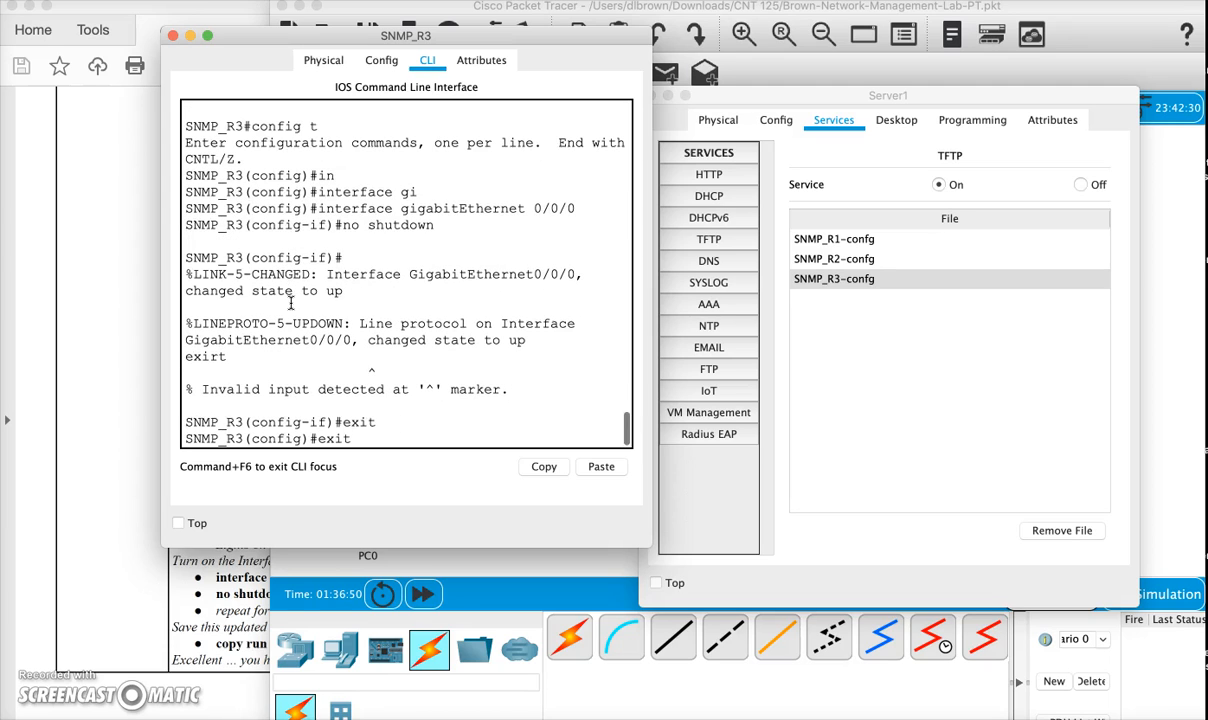
key(Up)
key(Up)
key(Up)
key(Up)
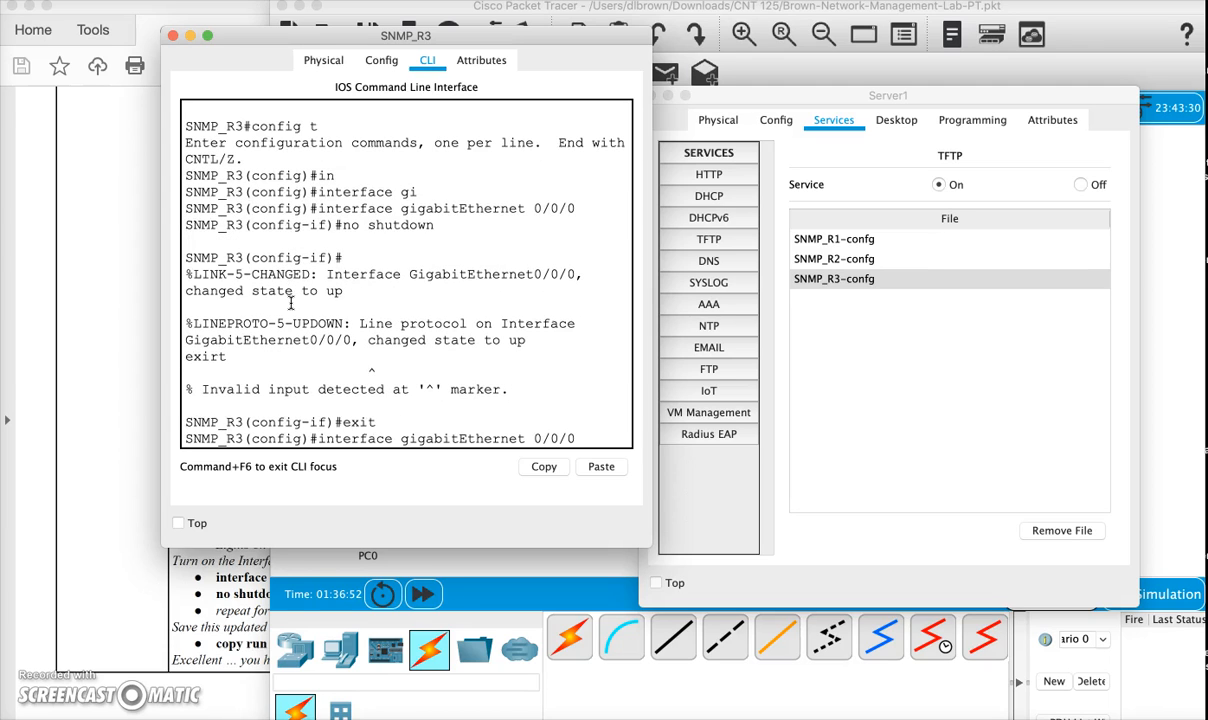
key(BackSpace)
text(1)
key(Return)
key(Up)
key(Up)
key(Up)
key(Up)
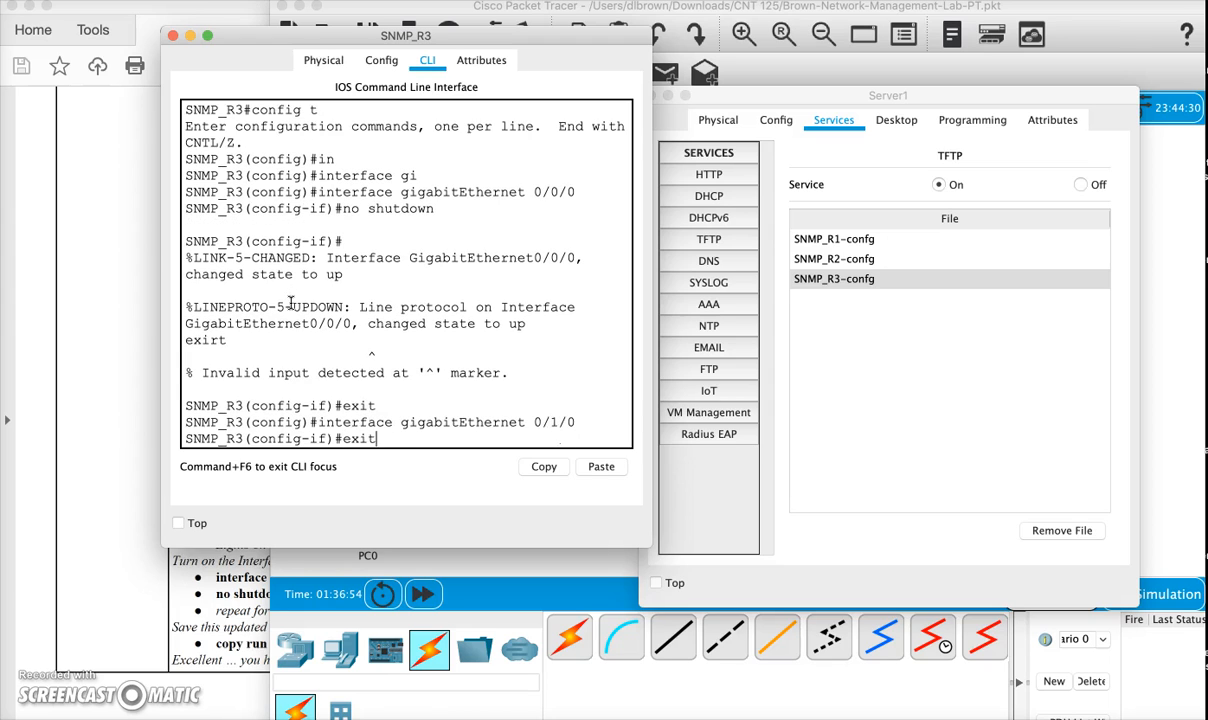
key(Return)
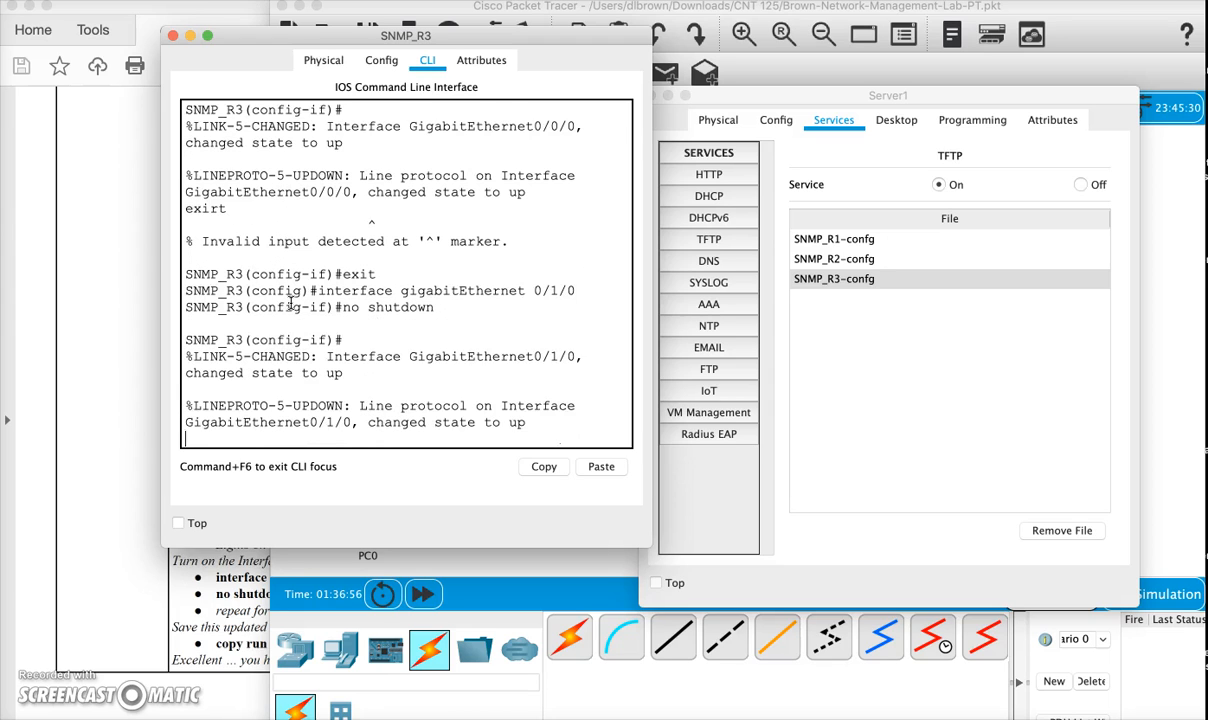
key(Return)
text(exit)
key(Return)
text(exit)
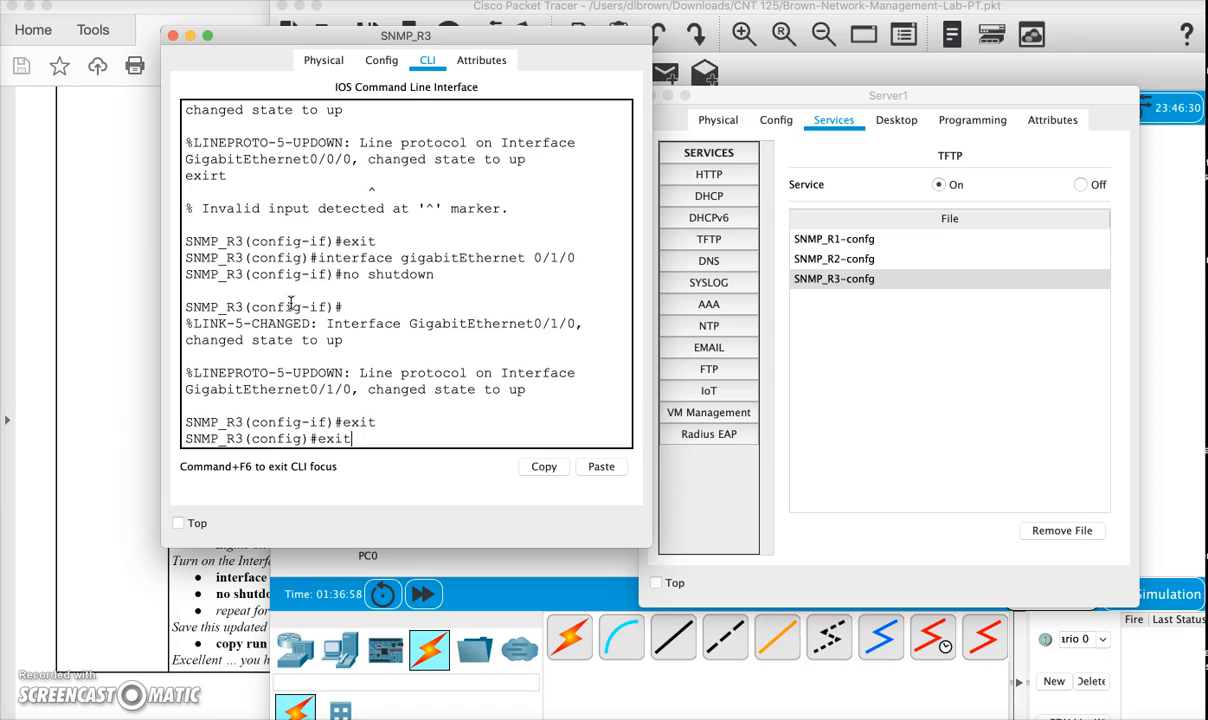
key(Return)
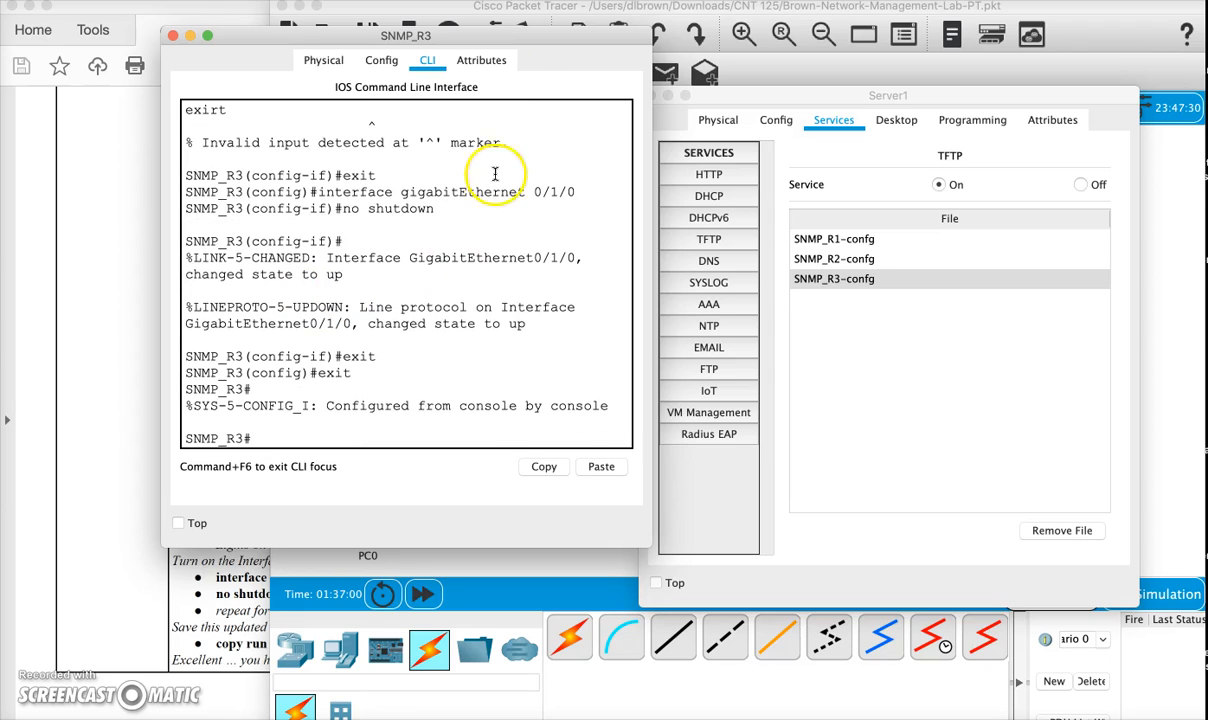
- Close the Server1 window and move the SNMP_R3 window aside to uncover the logical topology
click(702, 97)
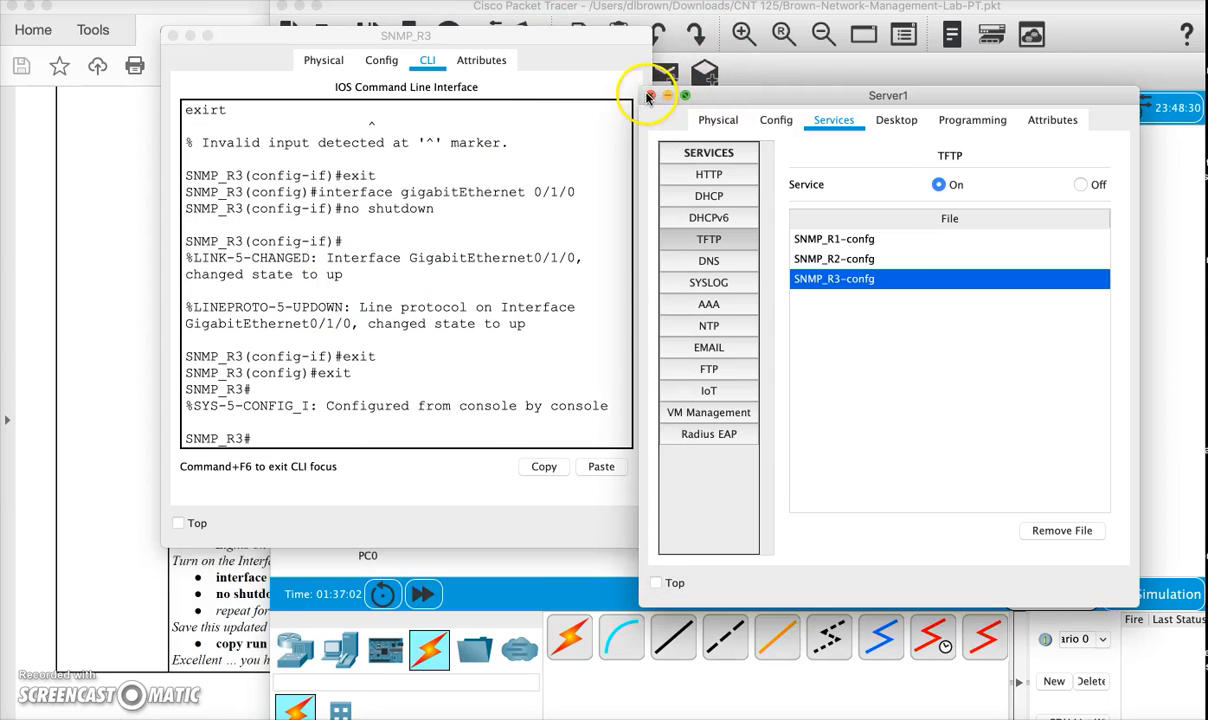
click(650, 95)
drag(508, 32, 747, 70)
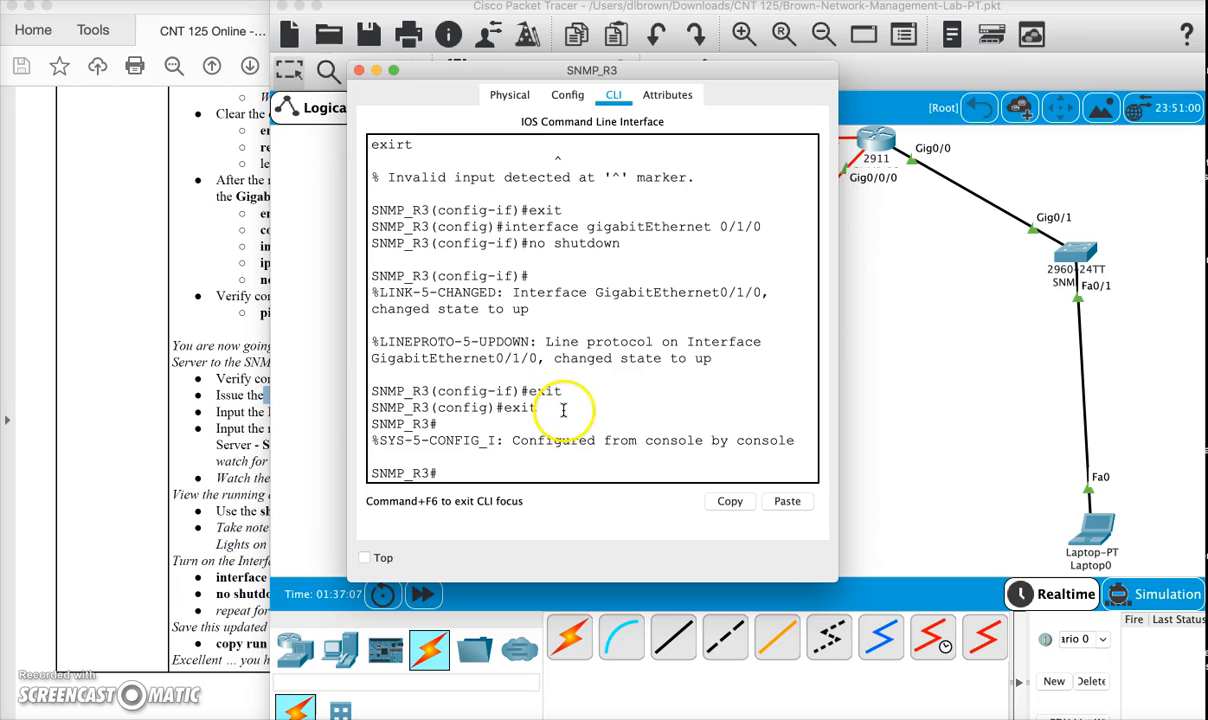
- Display SNMP_R3's running configuration with sh run and page through it to the end to recheck the settings
click(462, 476)
text(sh run)
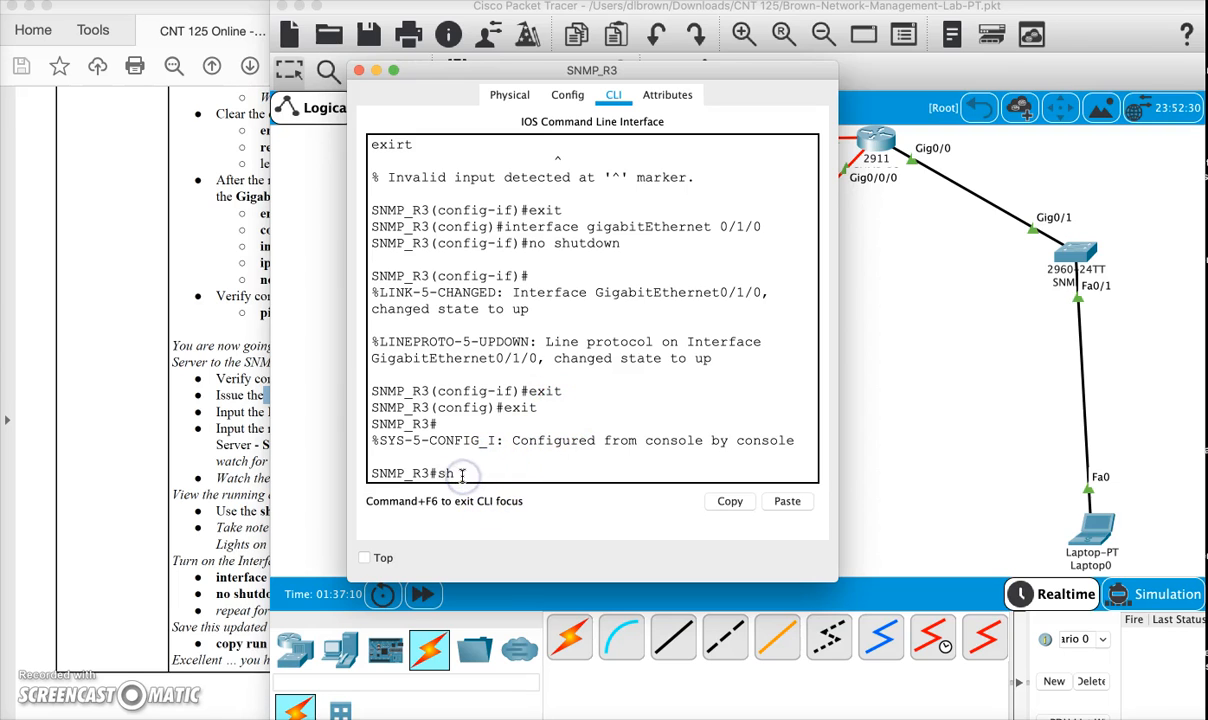
key(Return)
key(space)
key(space)
key(space)
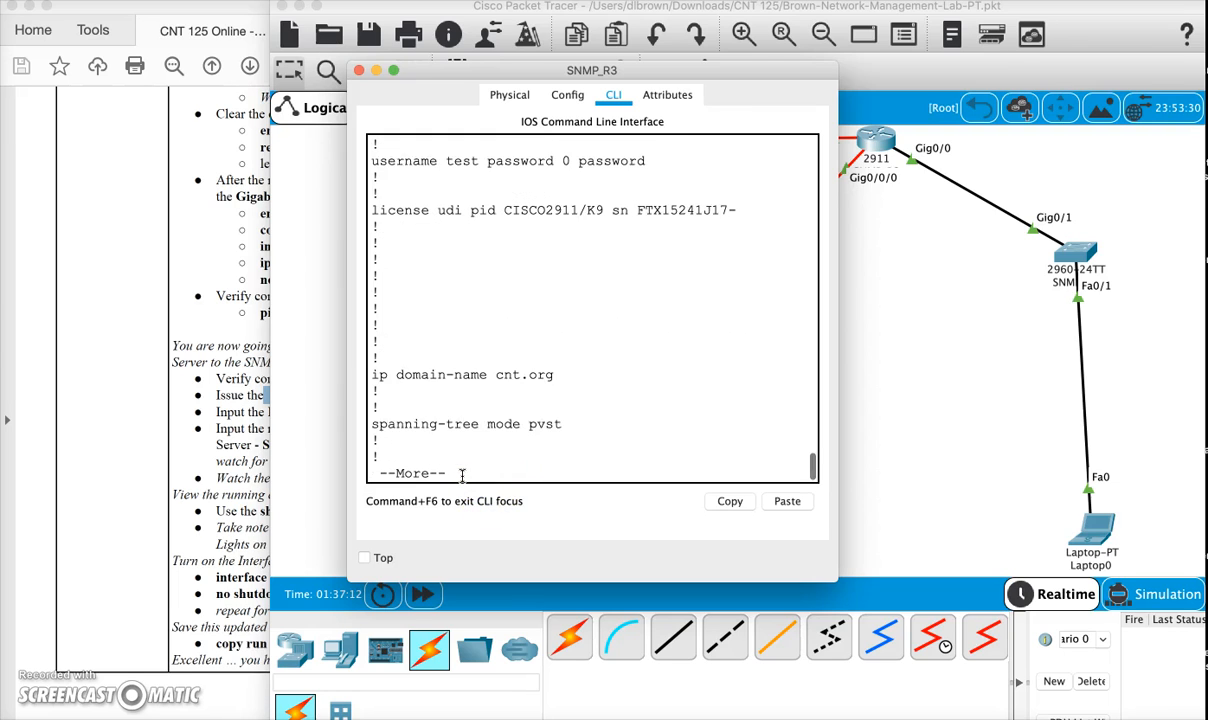
key(space)
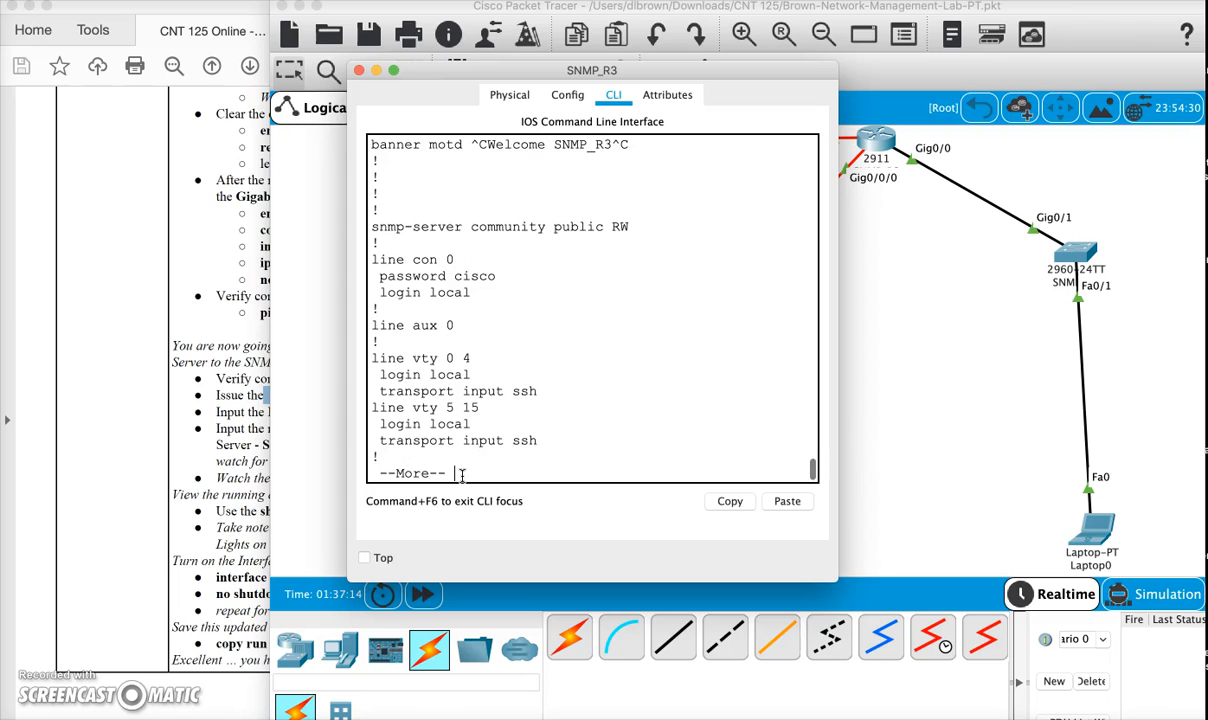
scroll(488, 411, up, 5)
scroll(493, 411, down, 10)
- Save SNMP_R3's running configuration with copy run start, accept the default destination filename, and close the router window
text(copy run start)
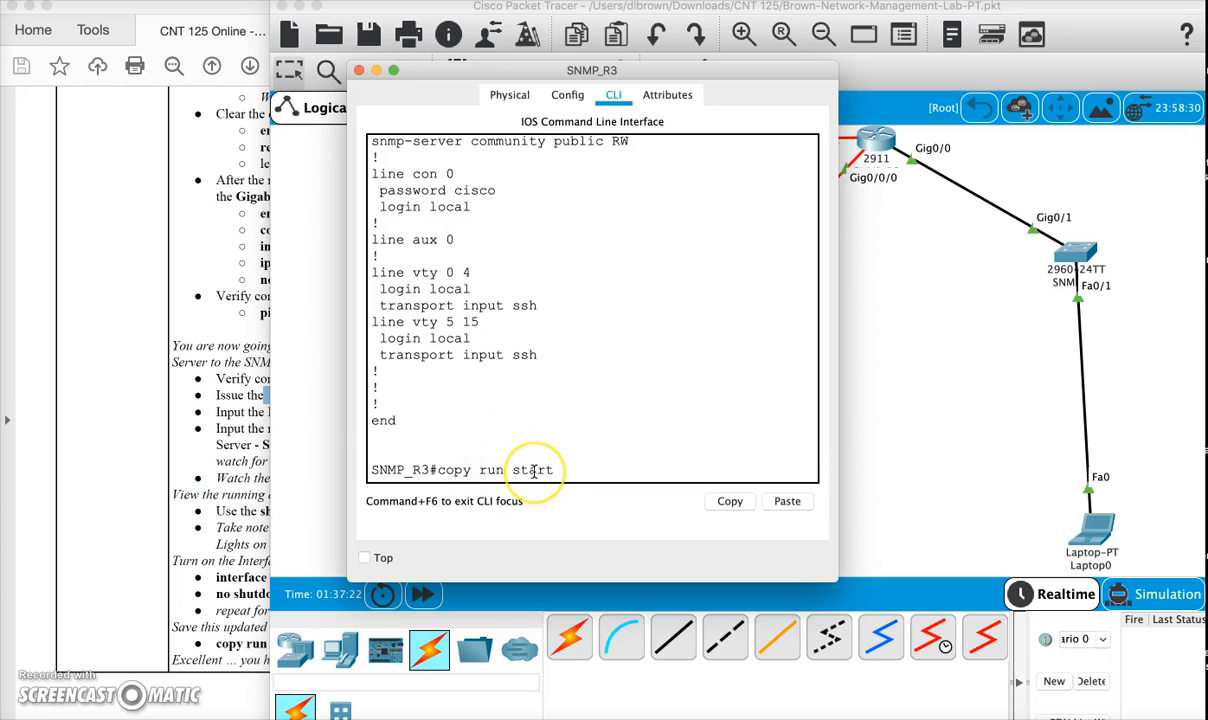
key(Return)
key(Return)
key(Return)
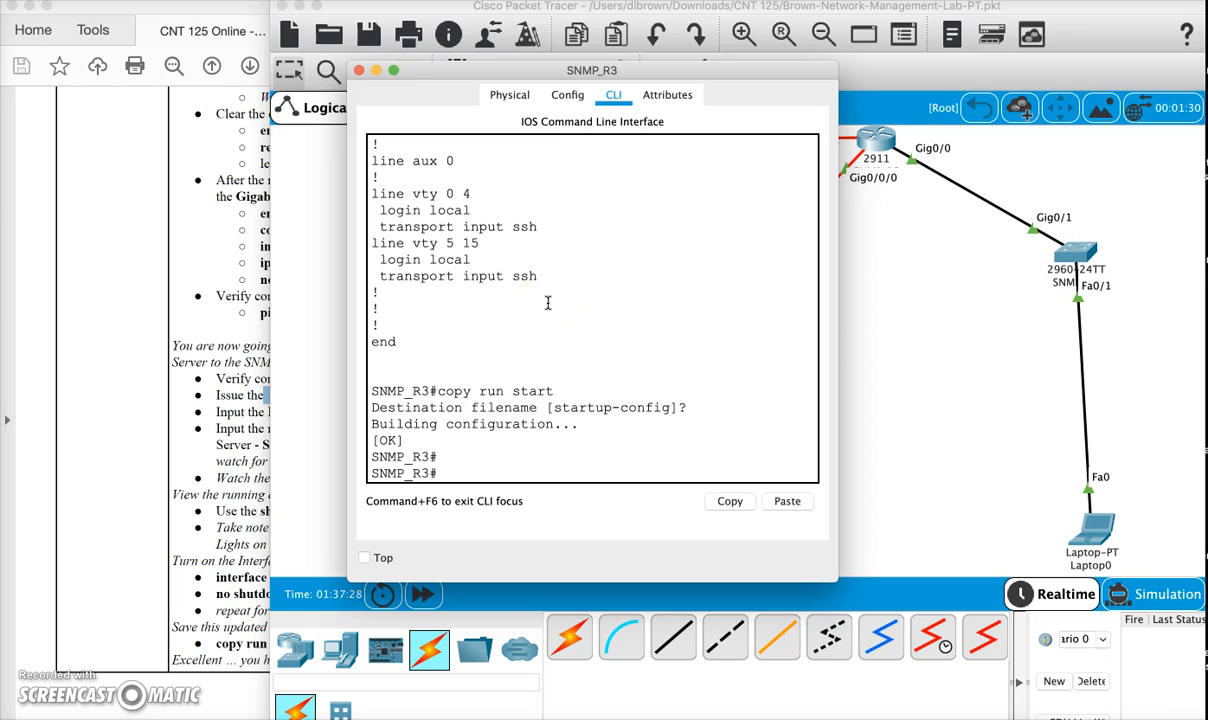
click(358, 72)
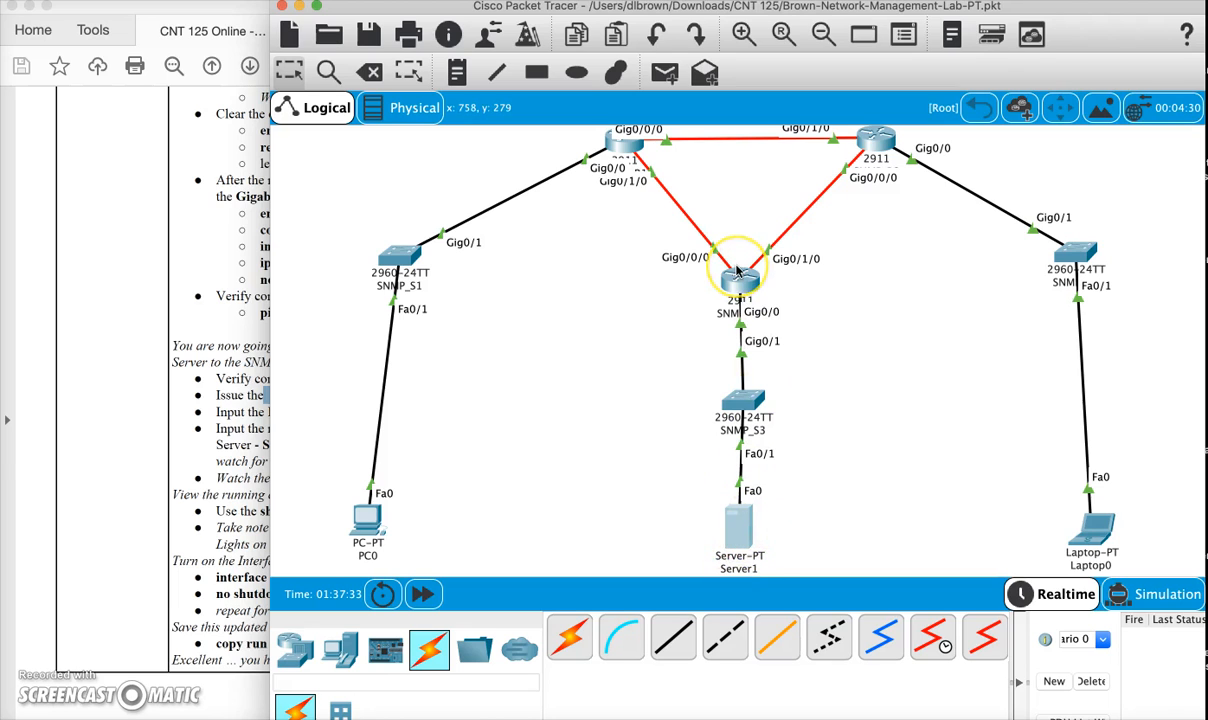
mouse_move(738, 272)
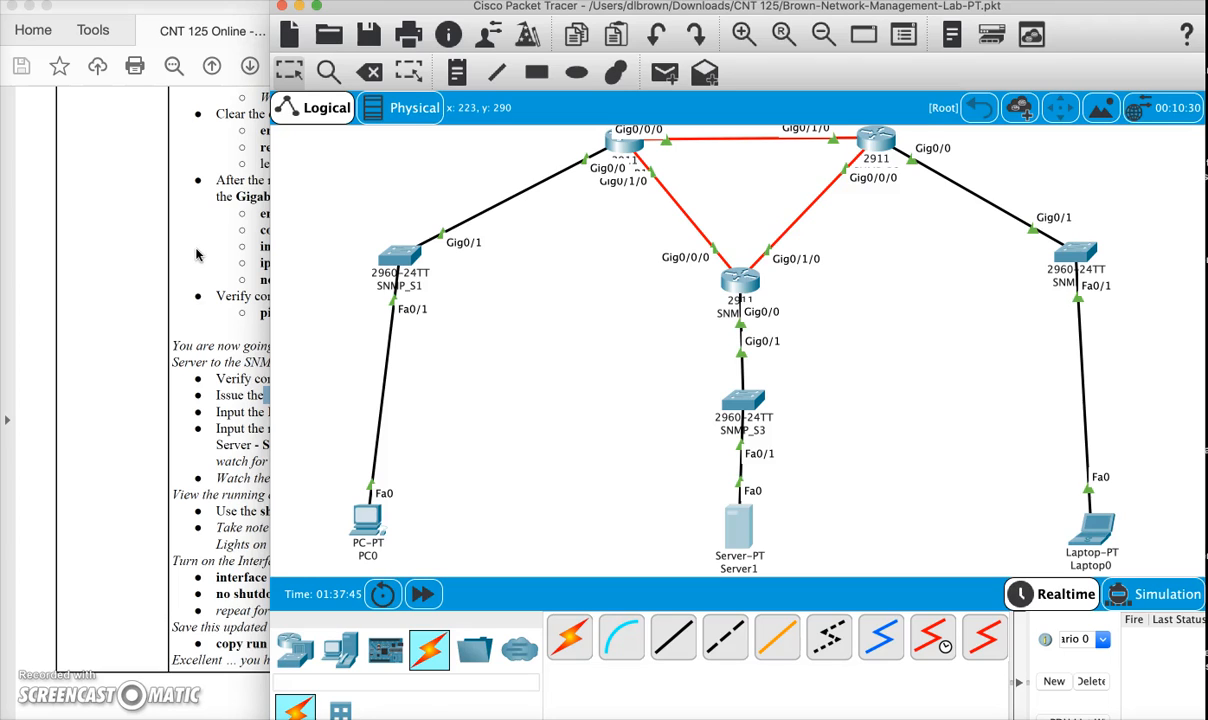
click(735, 525)
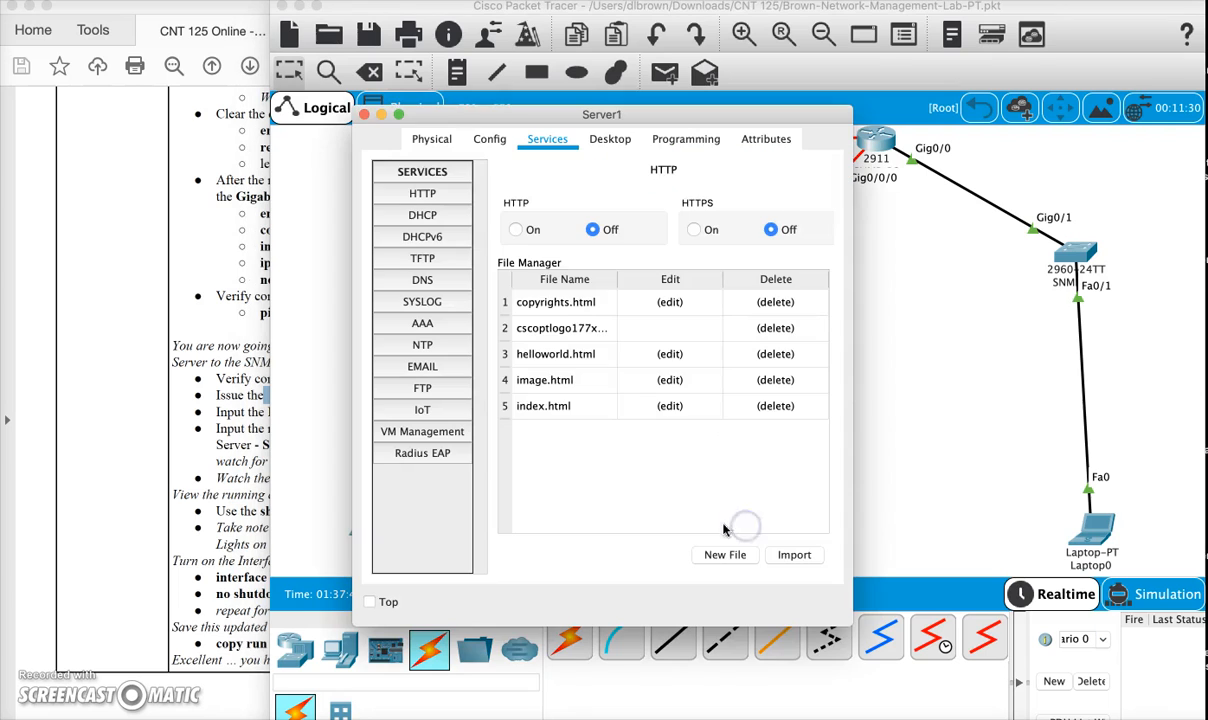
click(364, 114)
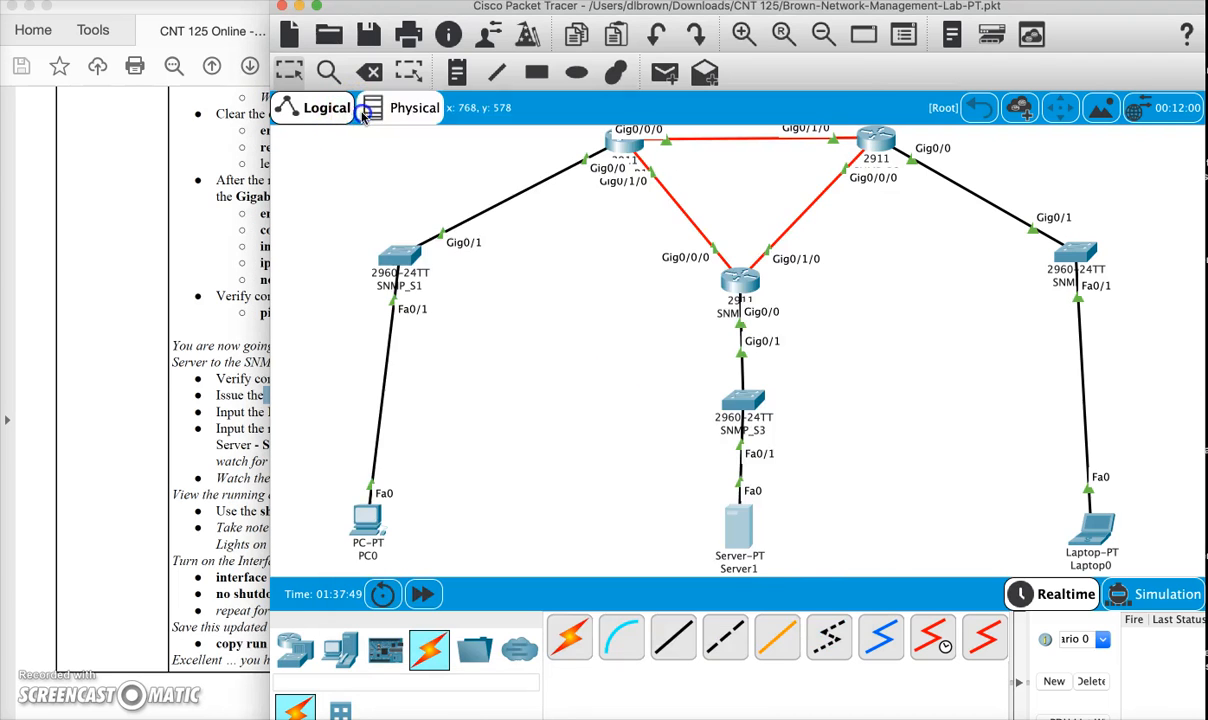
- Switch to the Network Management Lab PDF and read the instructions for gathering proof of configuration management via the TFTP server
click(182, 313)
scroll(285, 430, down, 5)
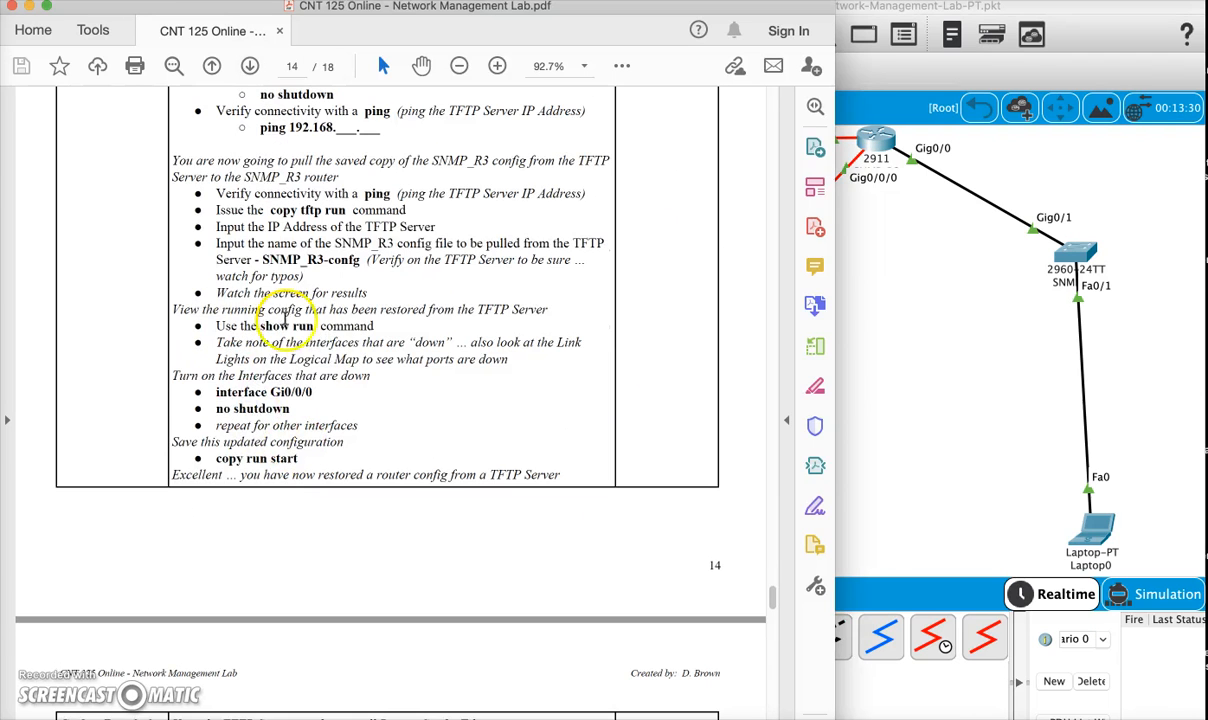
scroll(297, 423, down, 3)
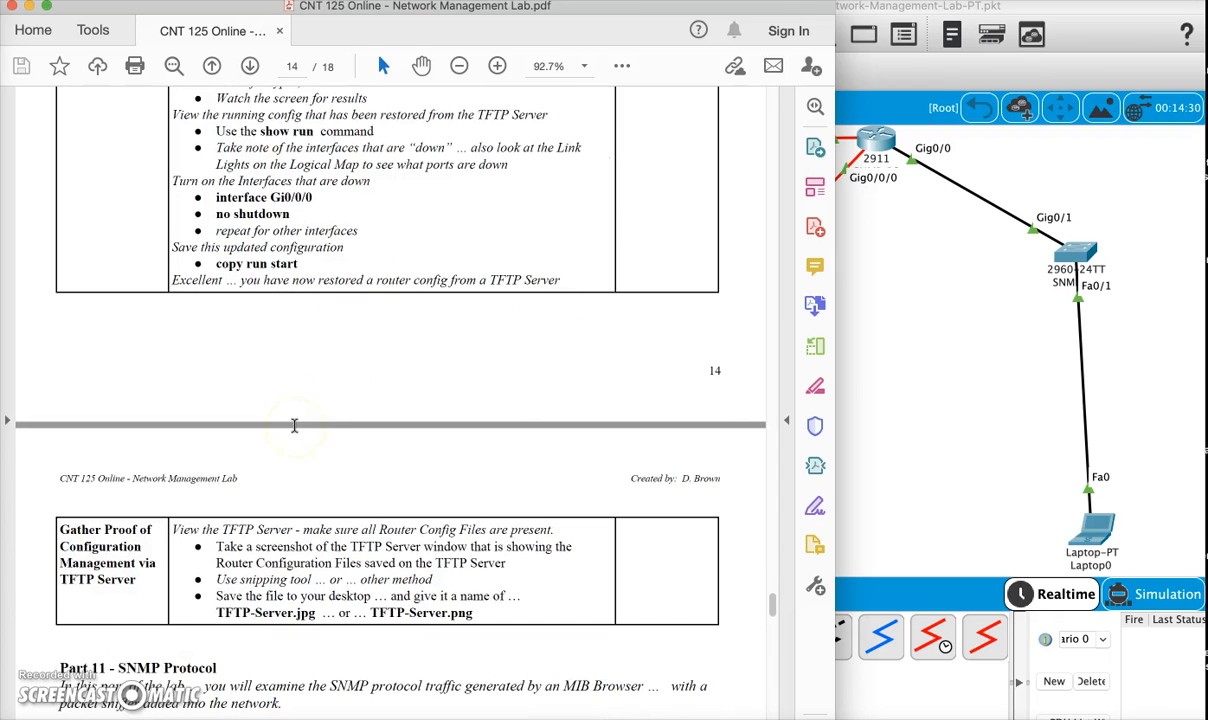
scroll(294, 426, down, 4)
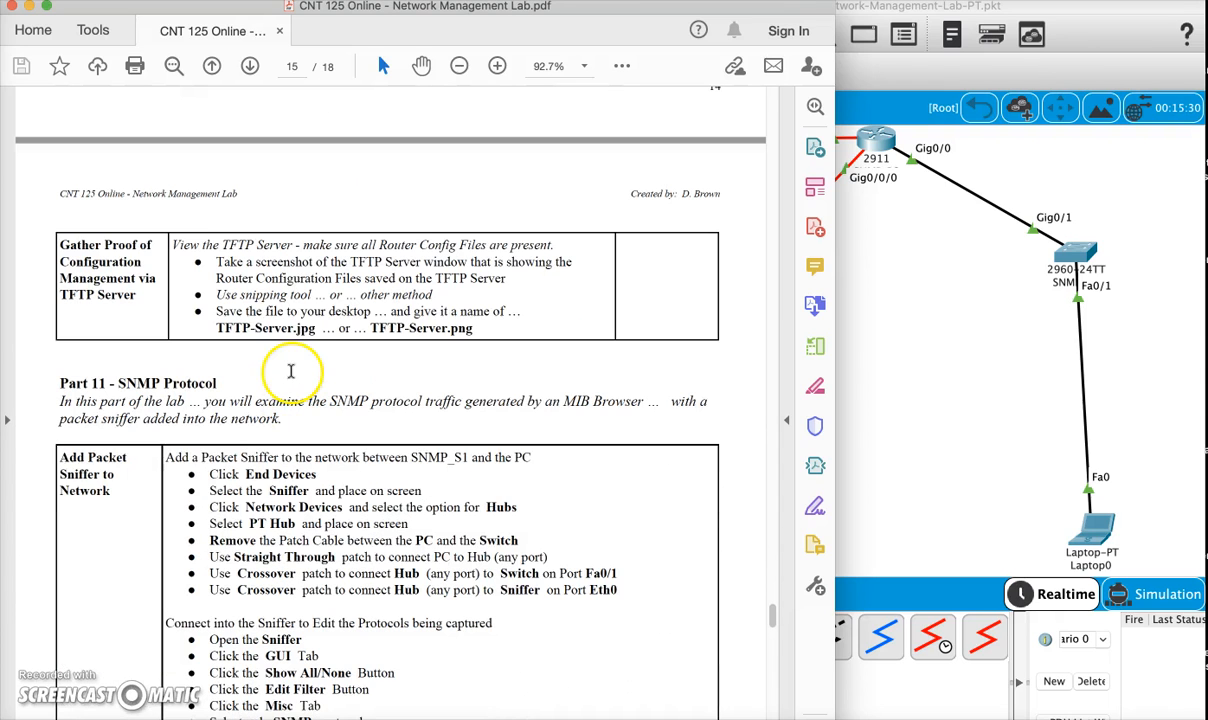
- Switch to Packet Tracer, show Server1's TFTP service, take a screenshot of the window with the saved router configuration files, and close it
click(935, 334)
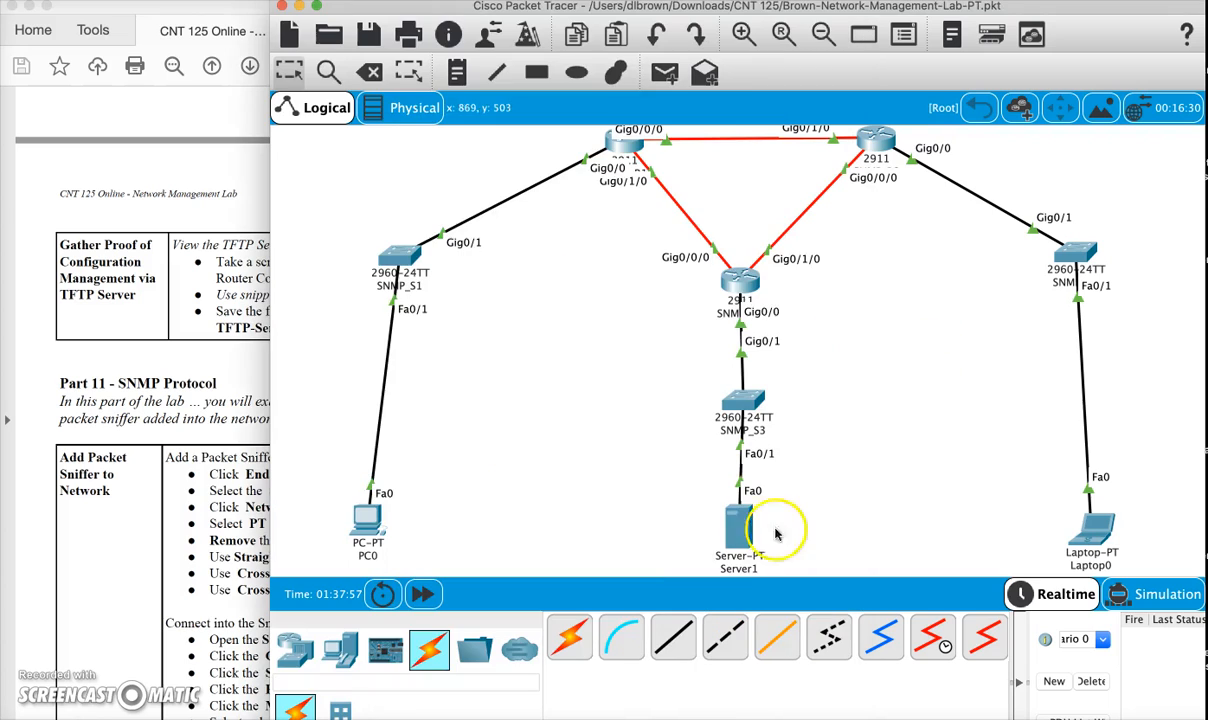
click(719, 508)
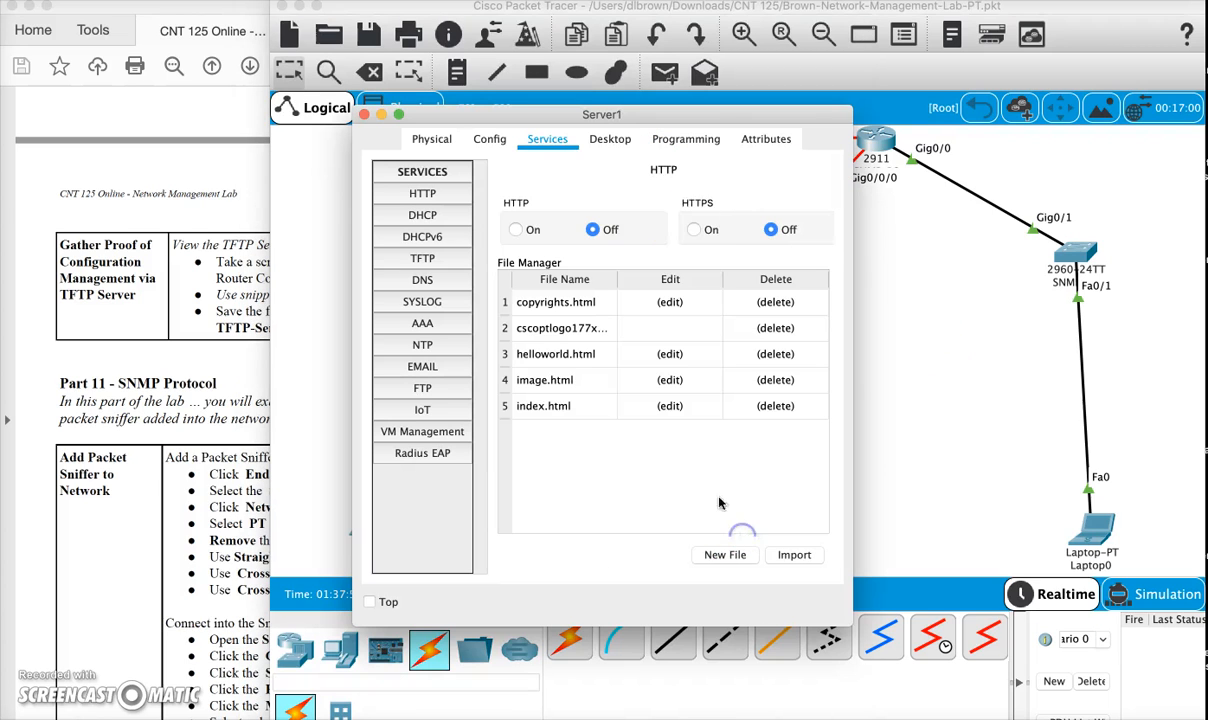
click(422, 258)
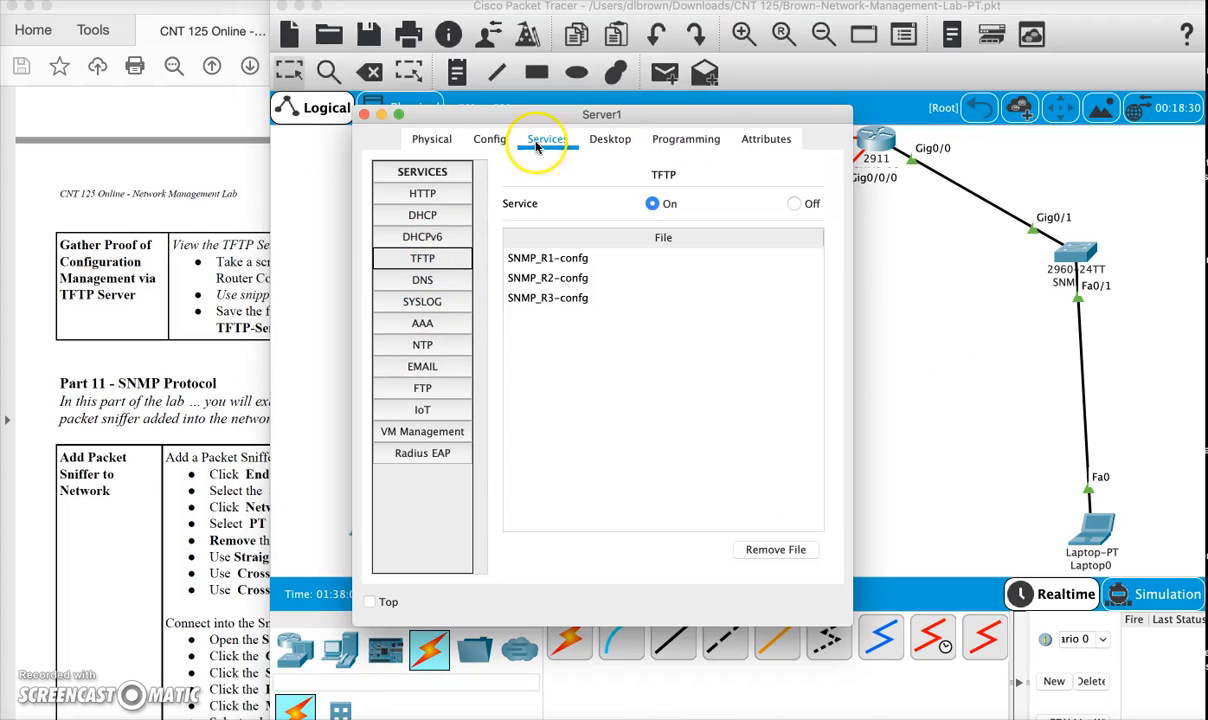
drag(648, 118, 680, 68)
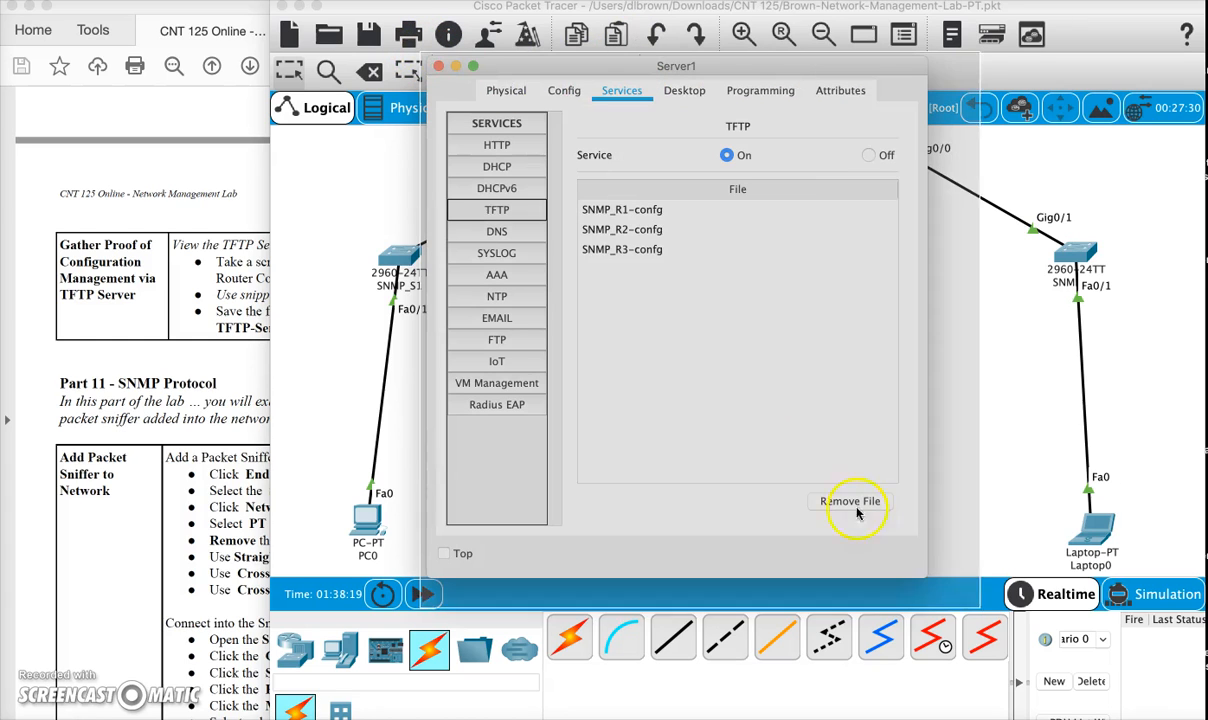
drag(940, 597, 940, 597)
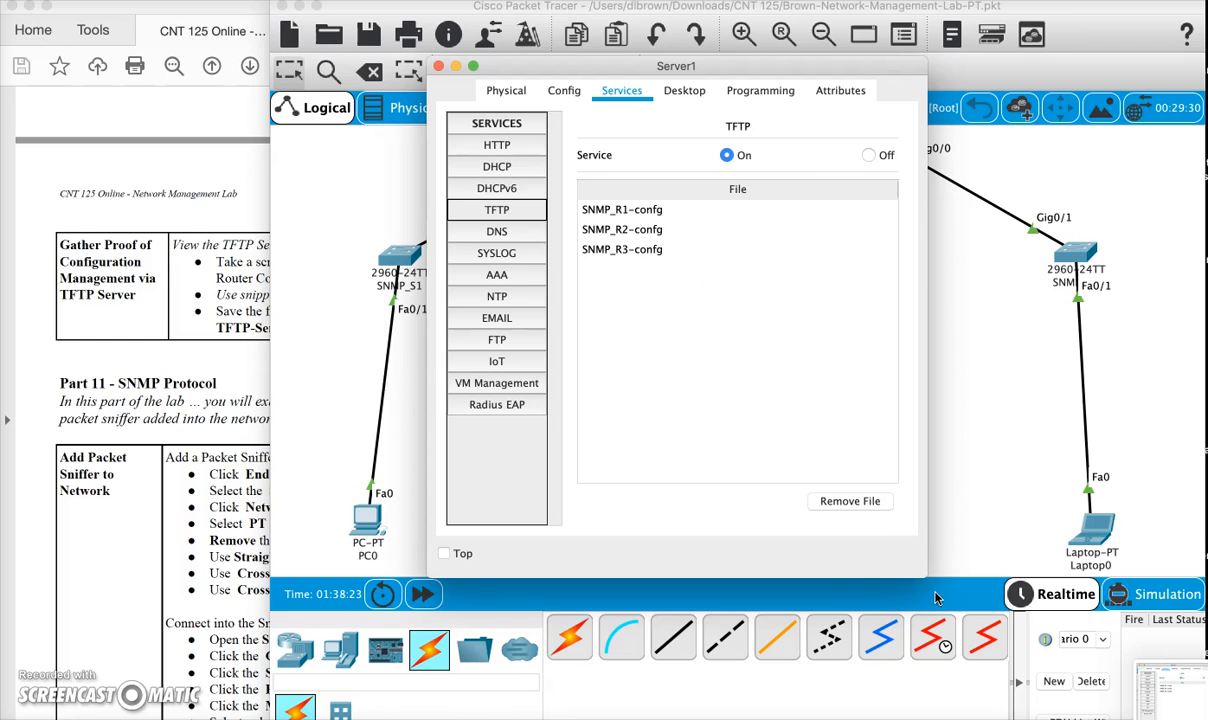
click(438, 65)
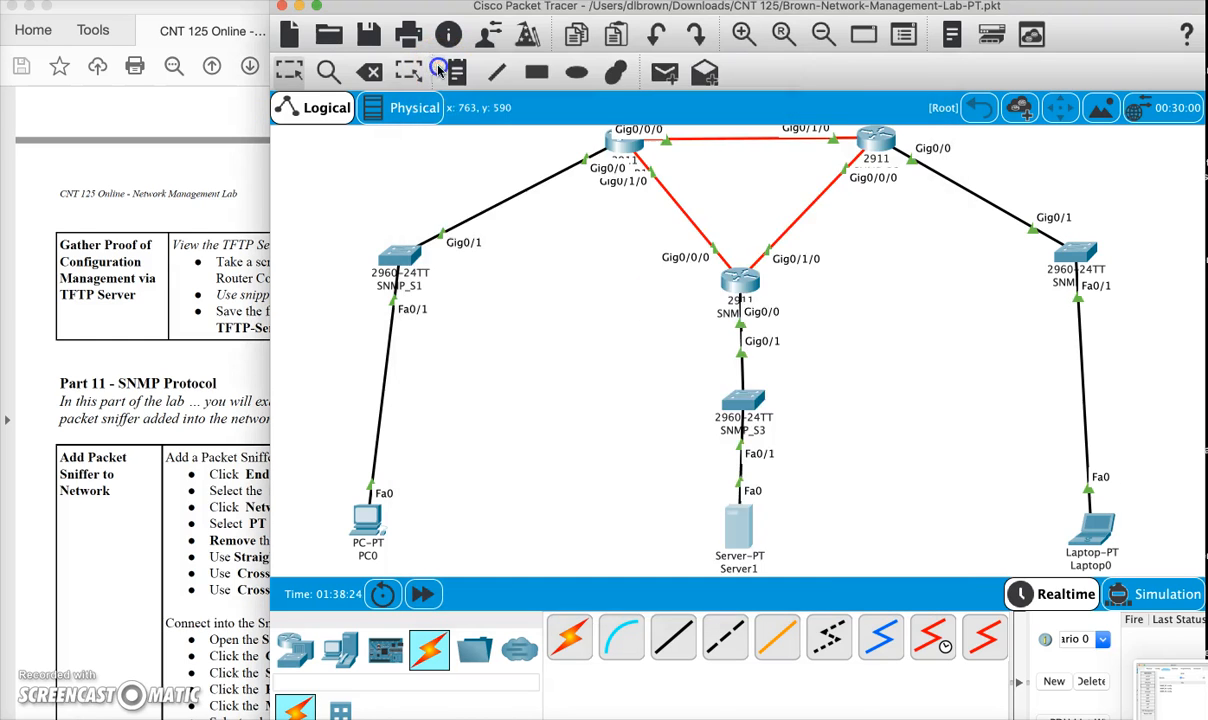
- Return to the lab PDF and read the Part 11 SNMP Protocol instructions for adding a packet sniffer to the network
click(253, 322)
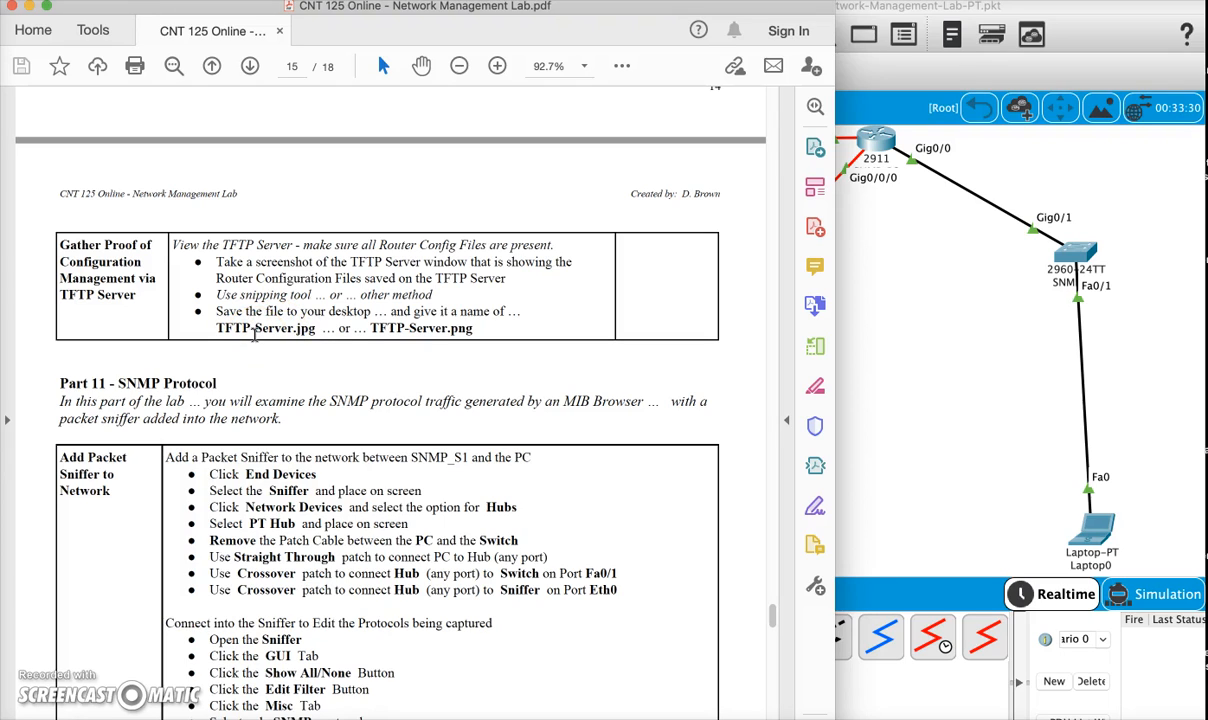
scroll(356, 369, down, 2)
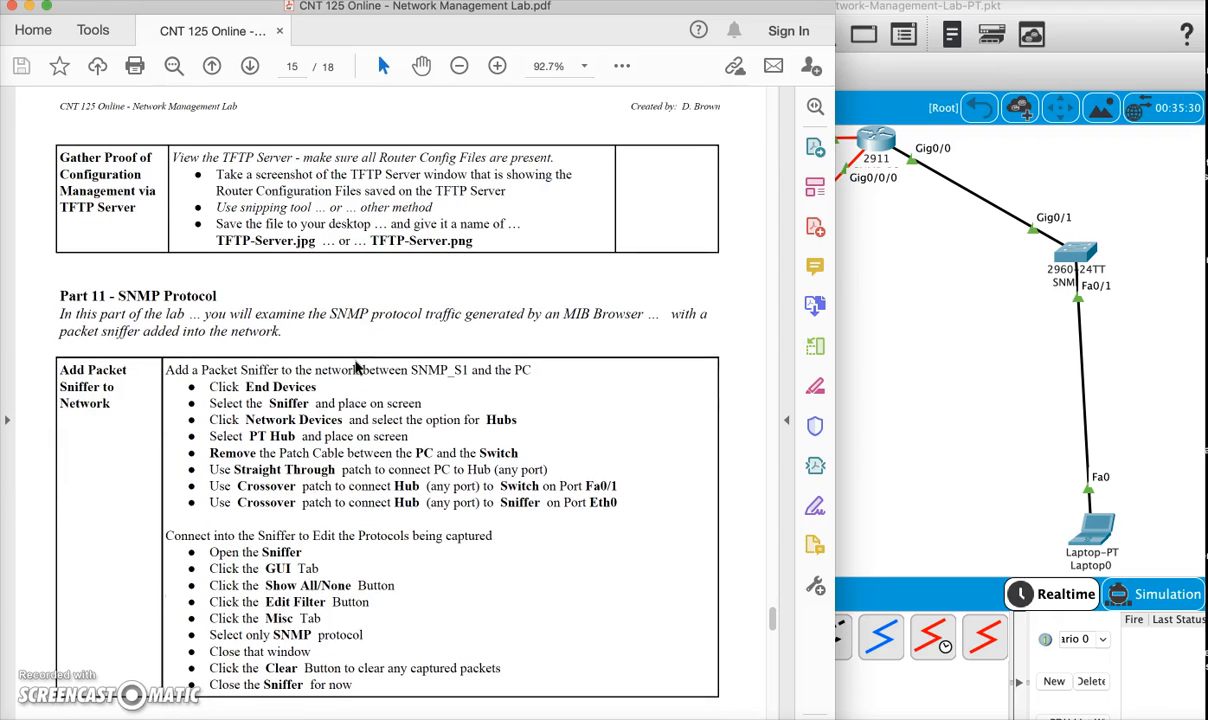
scroll(356, 369, down, 1)
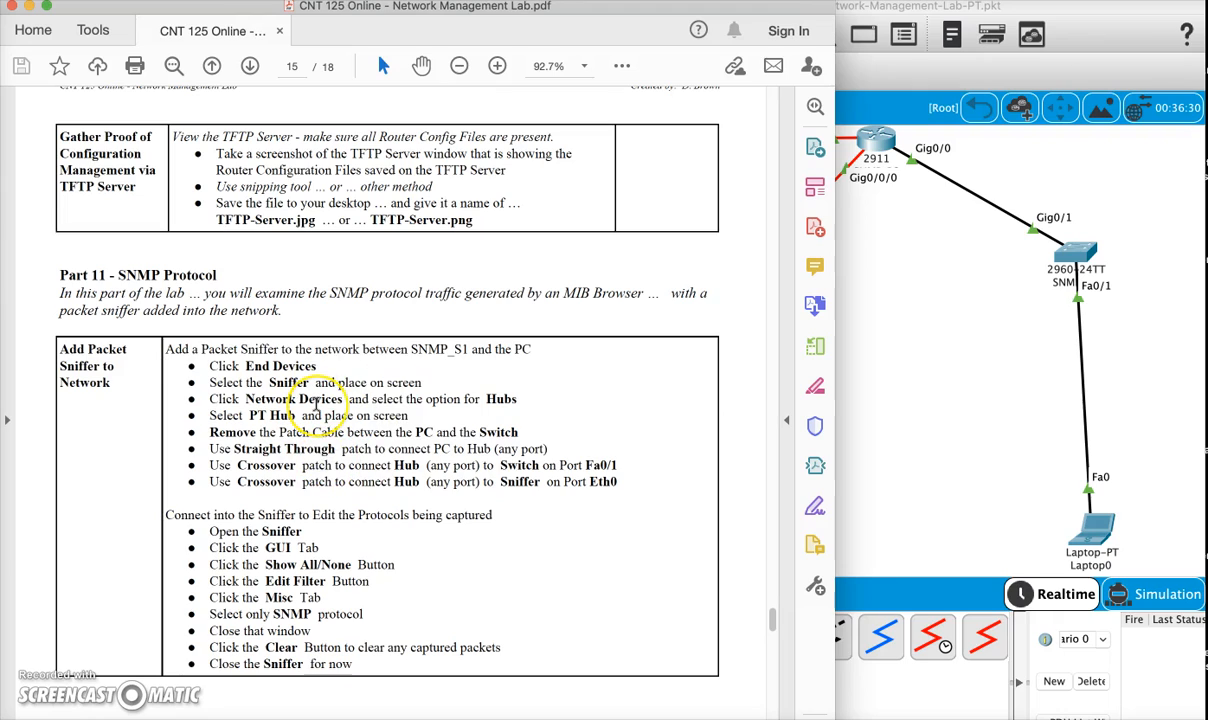